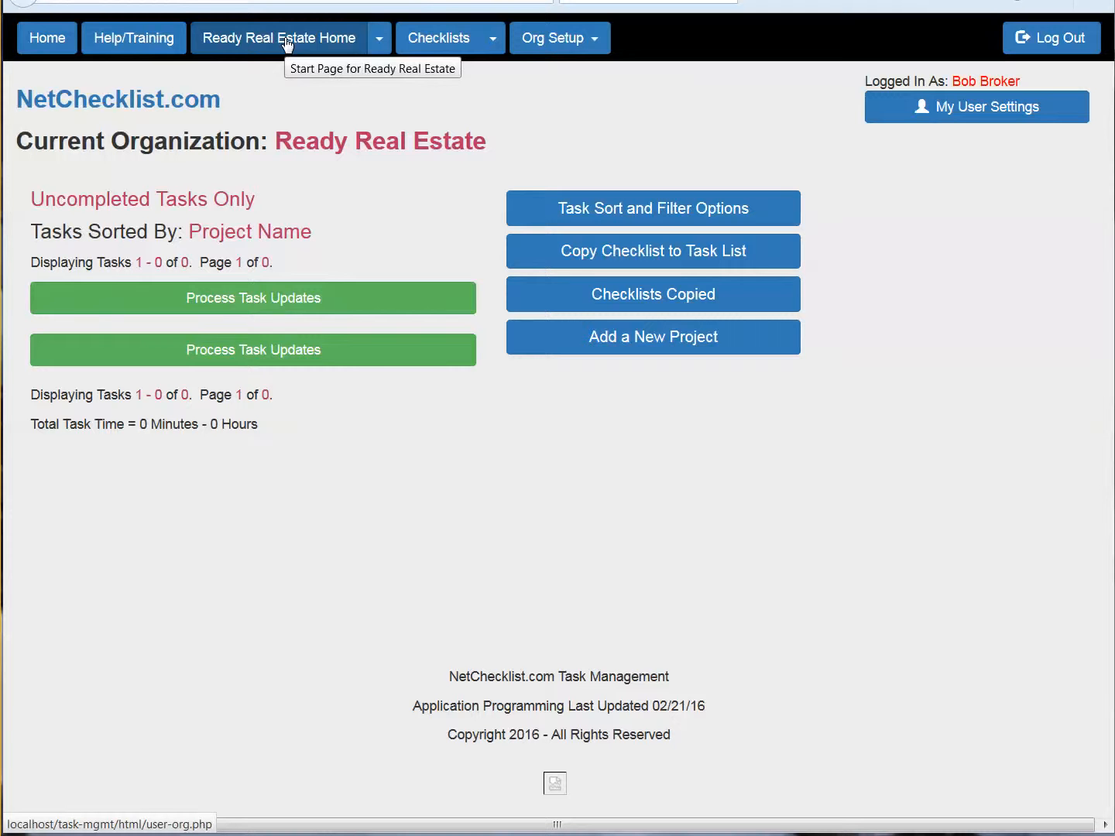
- Open the Ready Real Estate organization from the home page and process its task updates
left_click(48, 39)
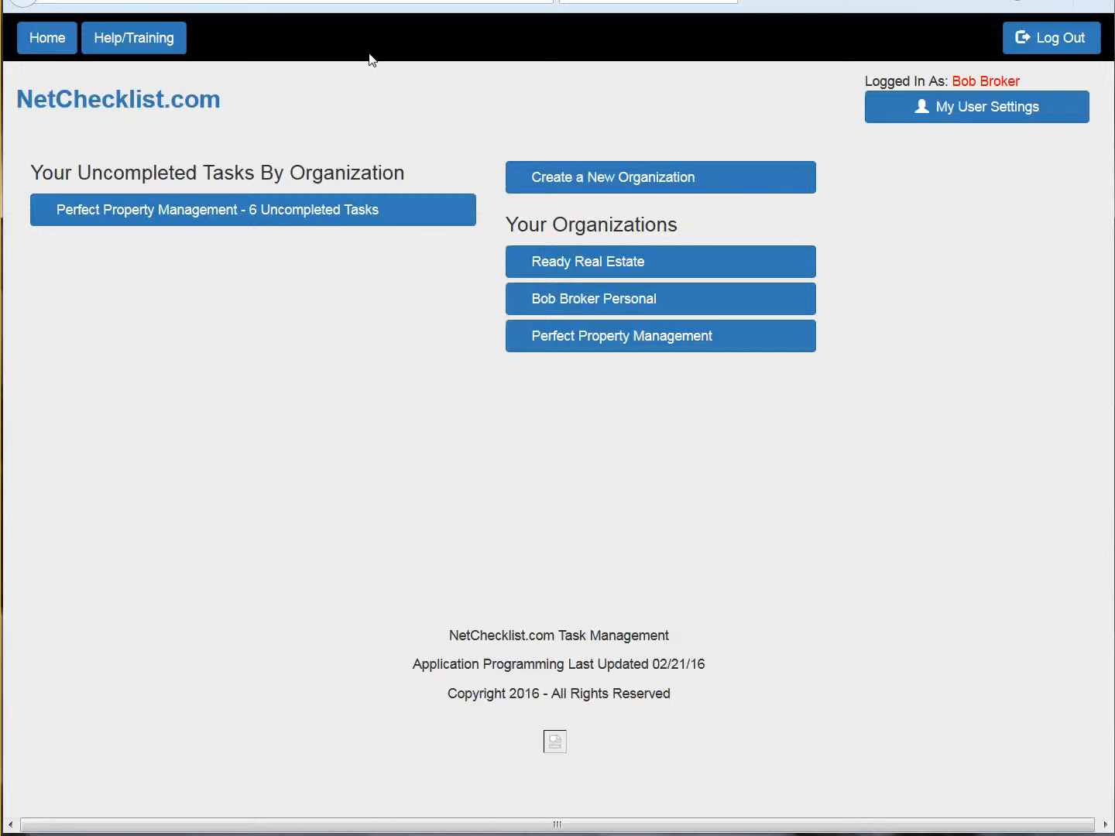
left_click(596, 267)
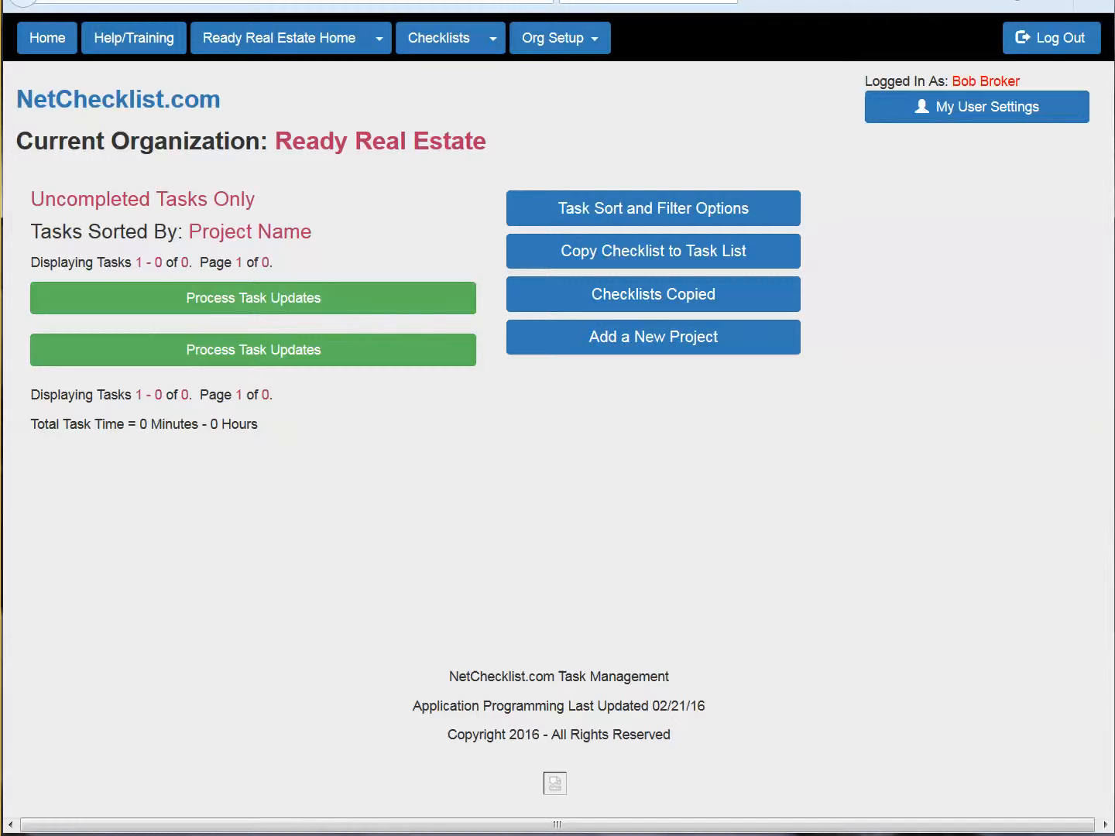
left_click(296, 305)
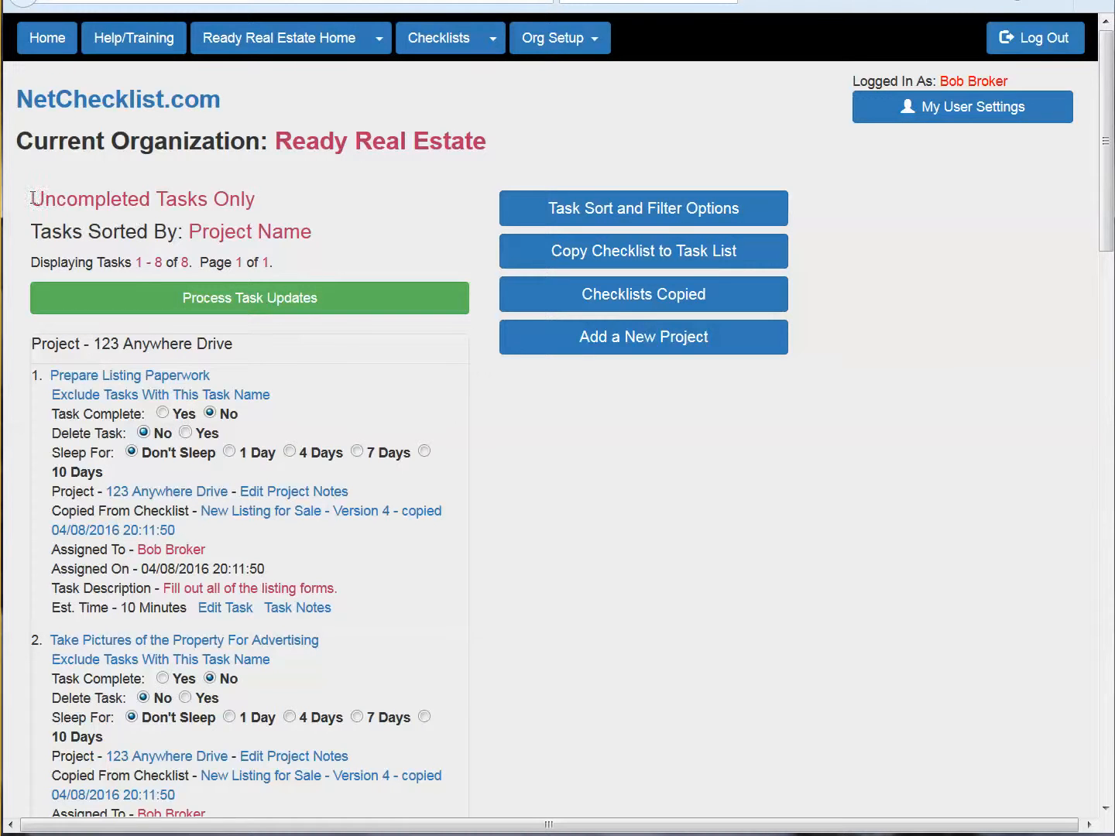
- Look at the uncompleted tasks setting and the task sort and filter options, including the completed-status filter
left_click_drag(32, 198, 348, 209)
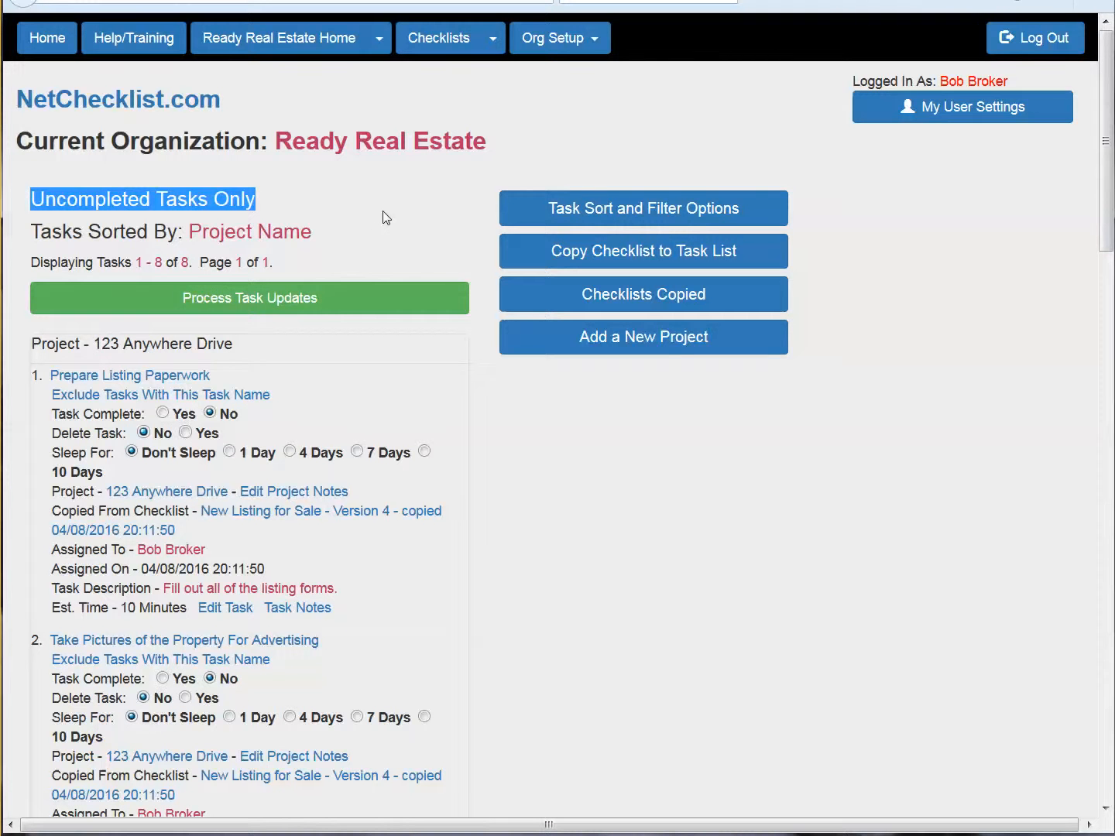
left_click(590, 209)
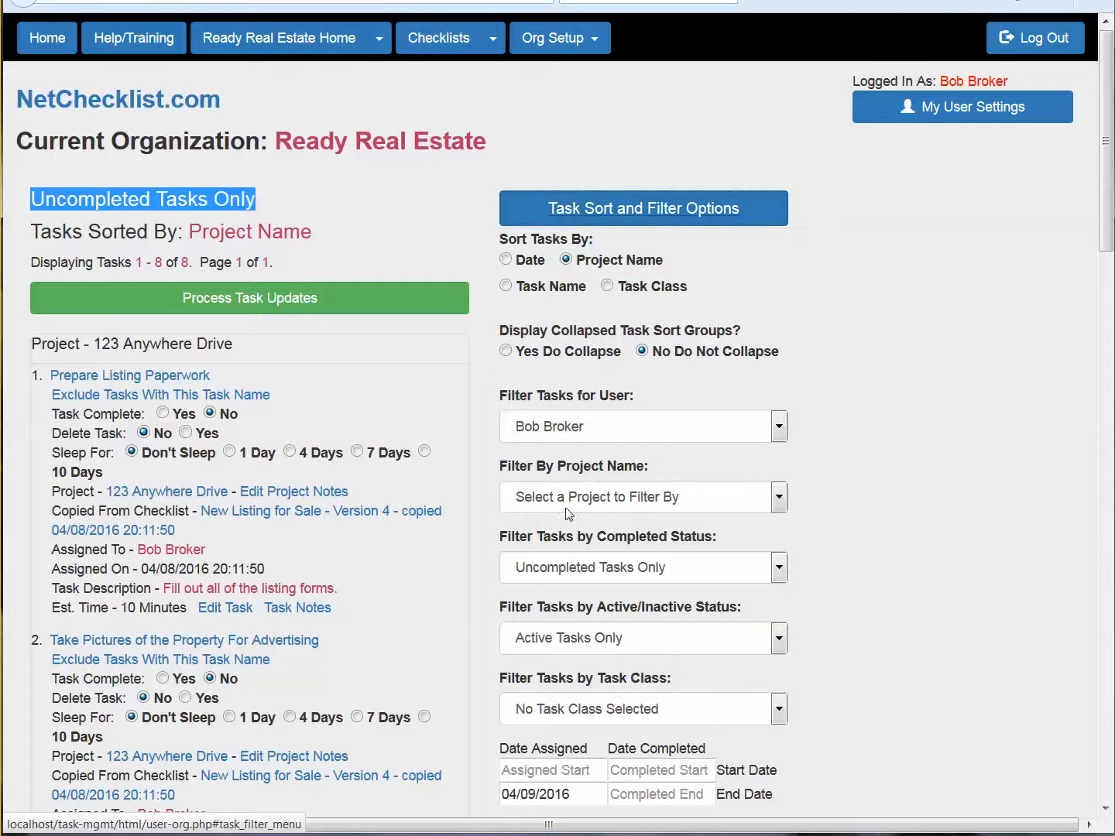
left_click(608, 215)
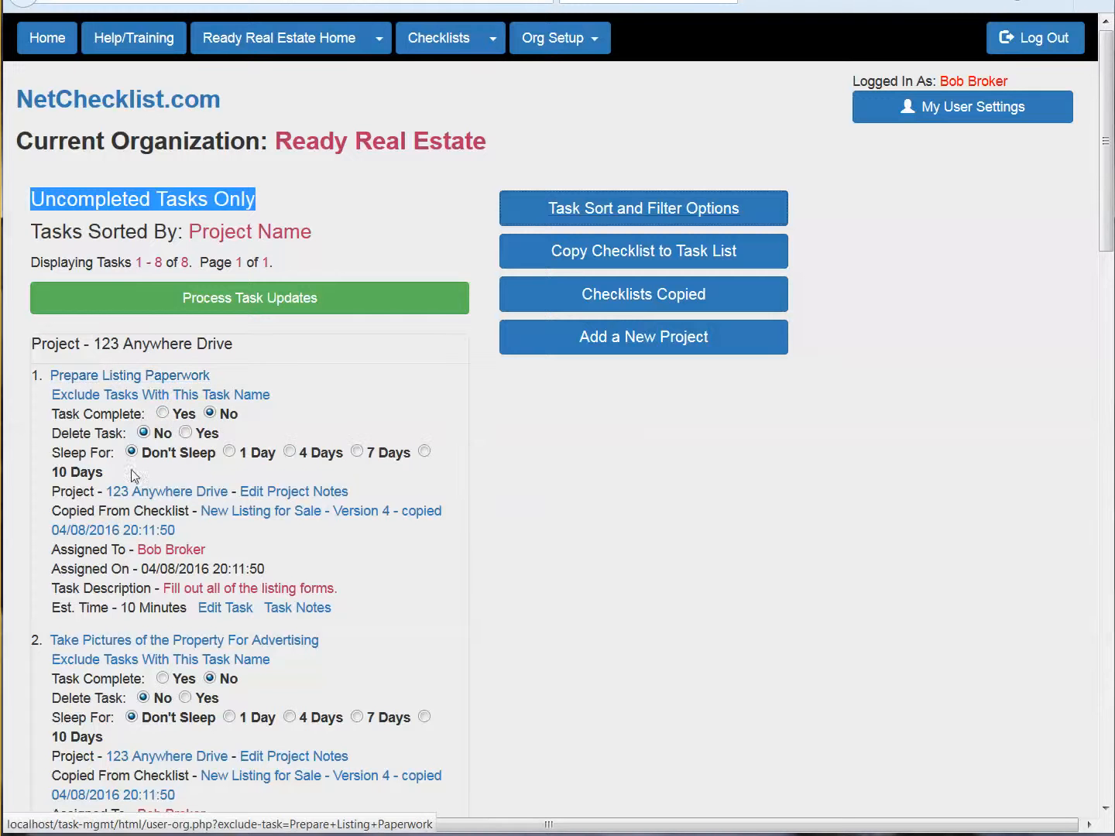
- Mark the Prepare Listing Paperwork task complete and process the update
left_click(162, 413)
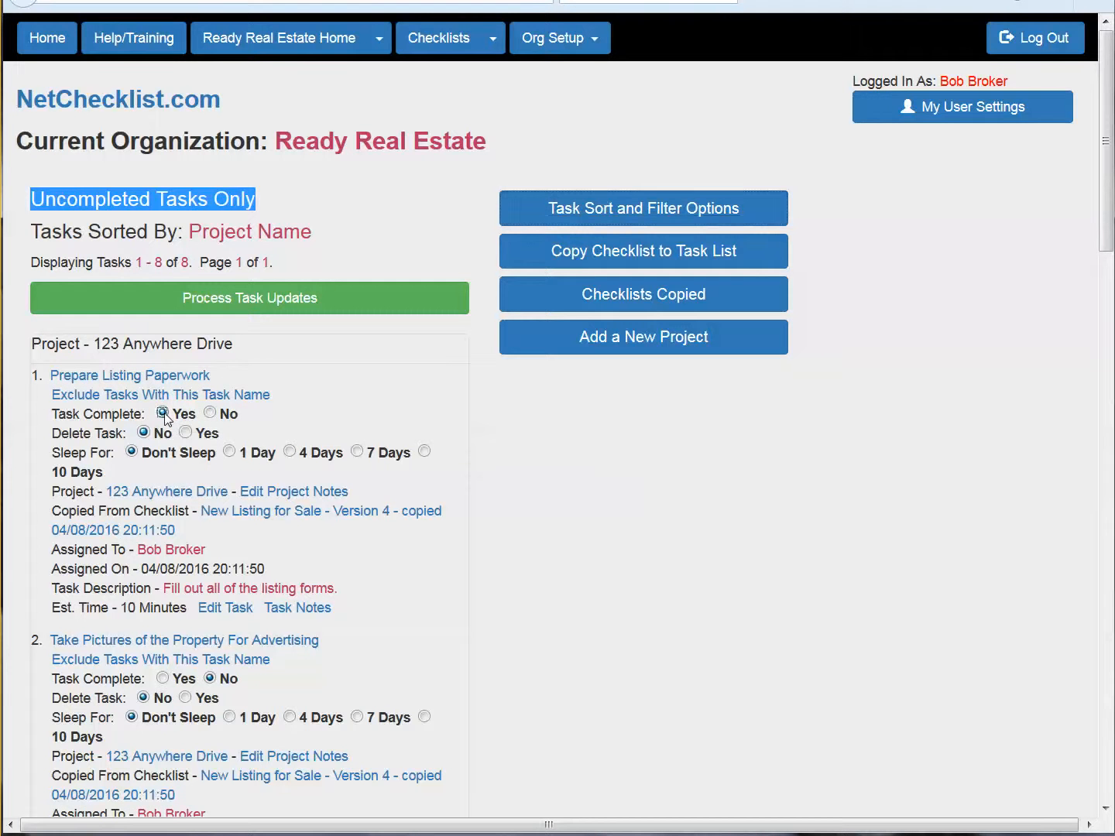
left_click(231, 298)
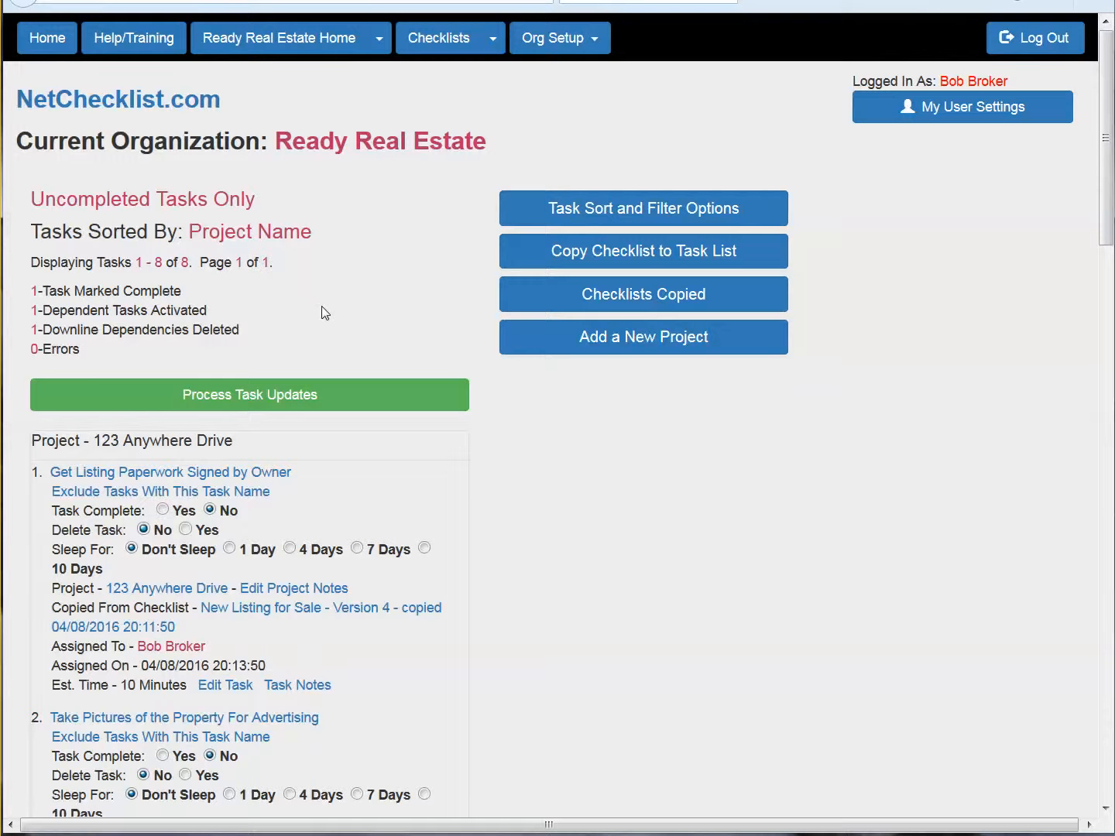
- Mark Get Listing Paperwork Signed by Owner, Take Pictures of the Property For Advertising and Review All Paperwork complete, and process the updates
scroll(321, 307, "down", 3)
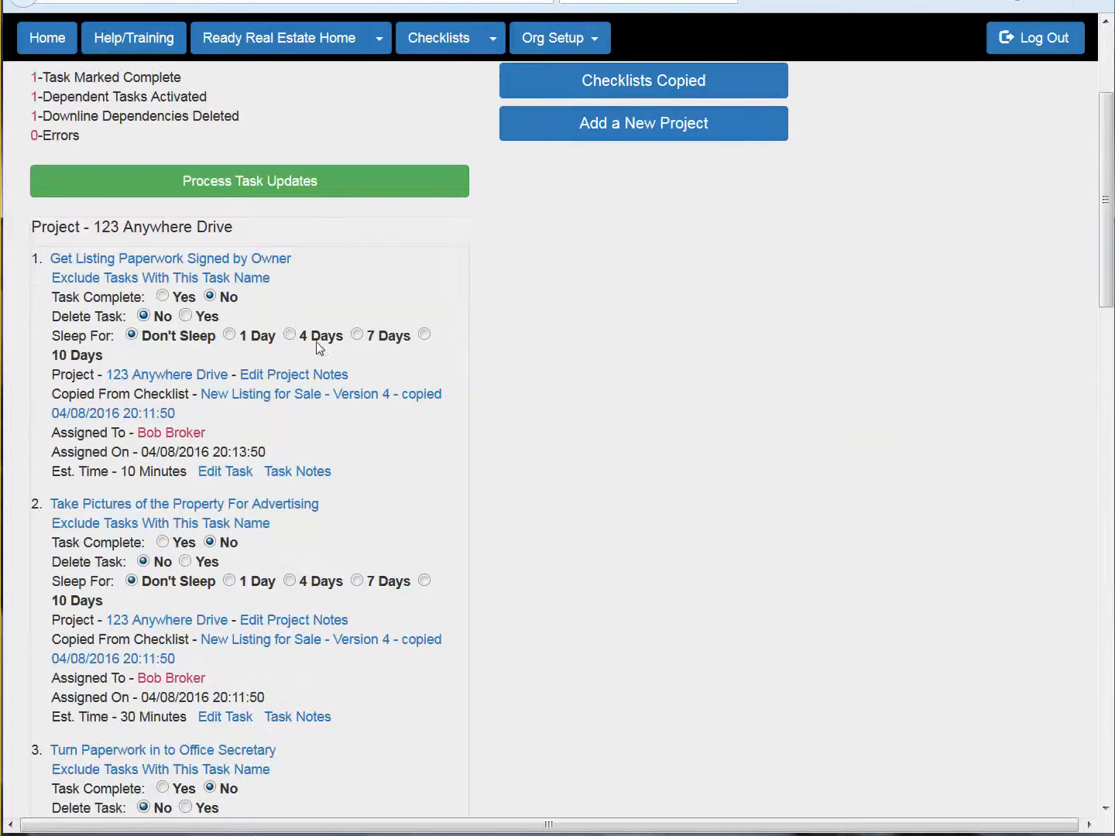
left_click(162, 296)
scroll(209, 518, "down", 15)
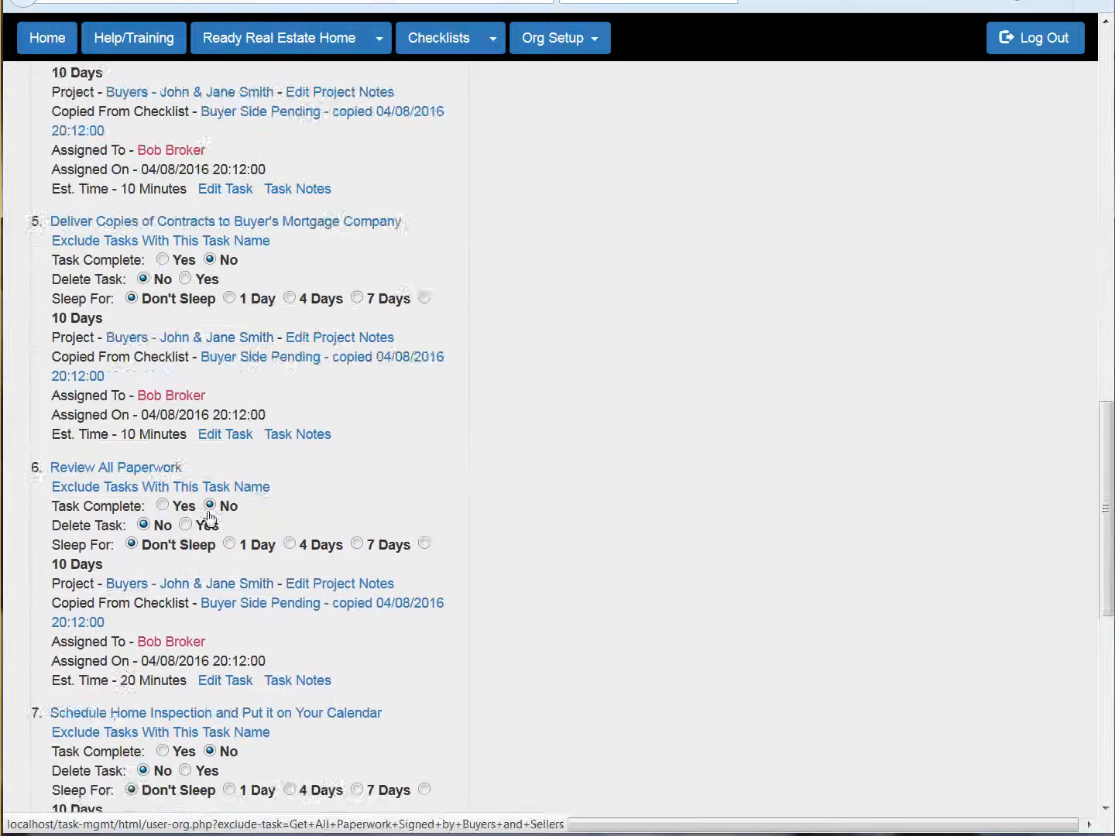
left_click(163, 404)
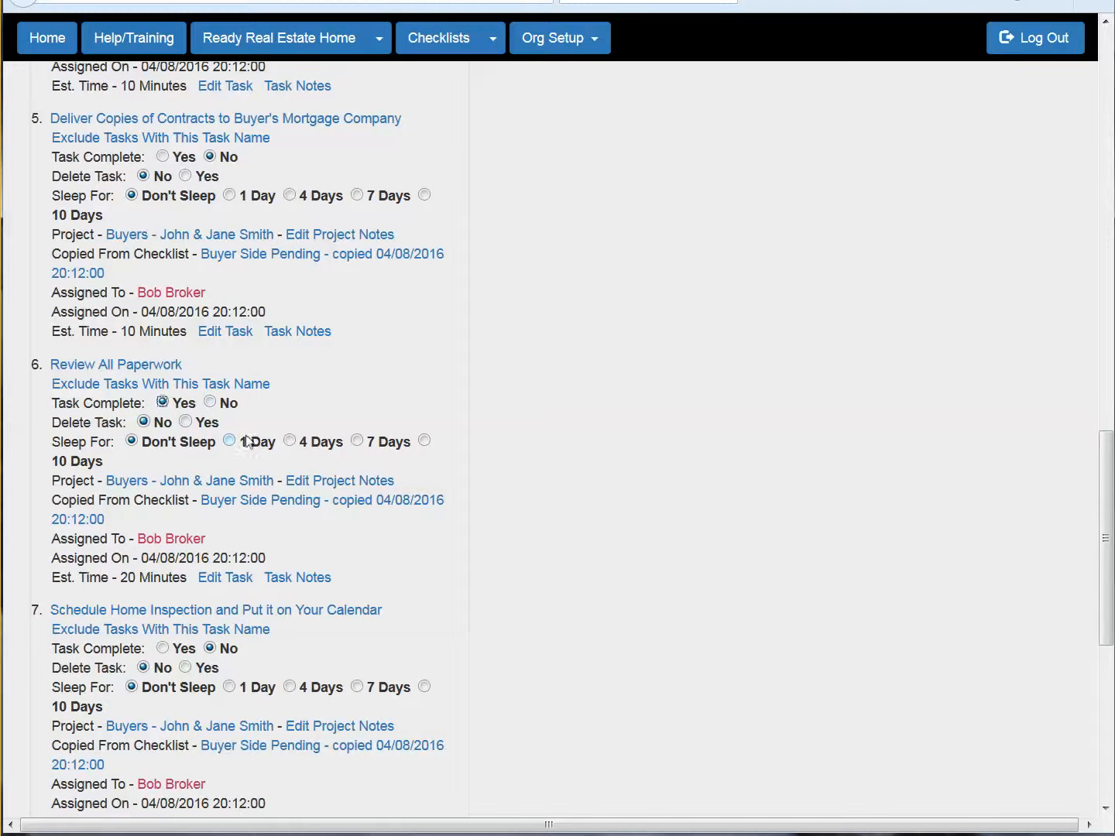
scroll(245, 435, "down", 7)
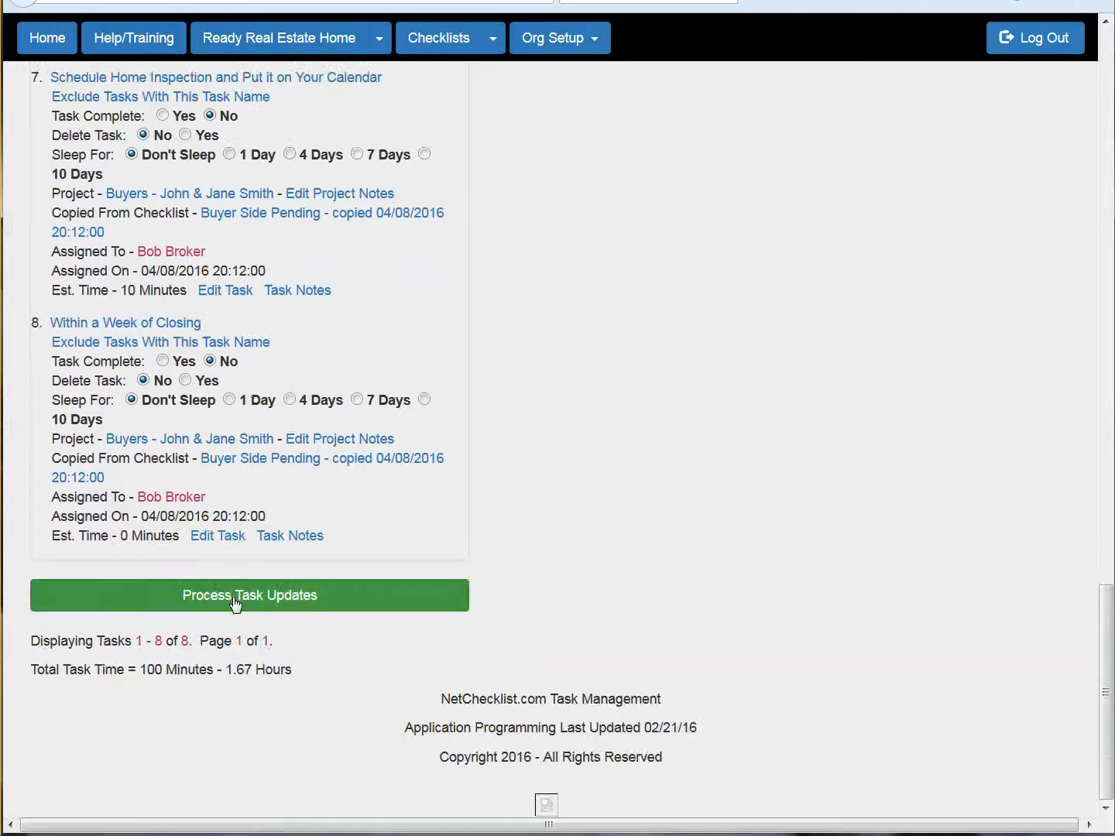
left_click(205, 597)
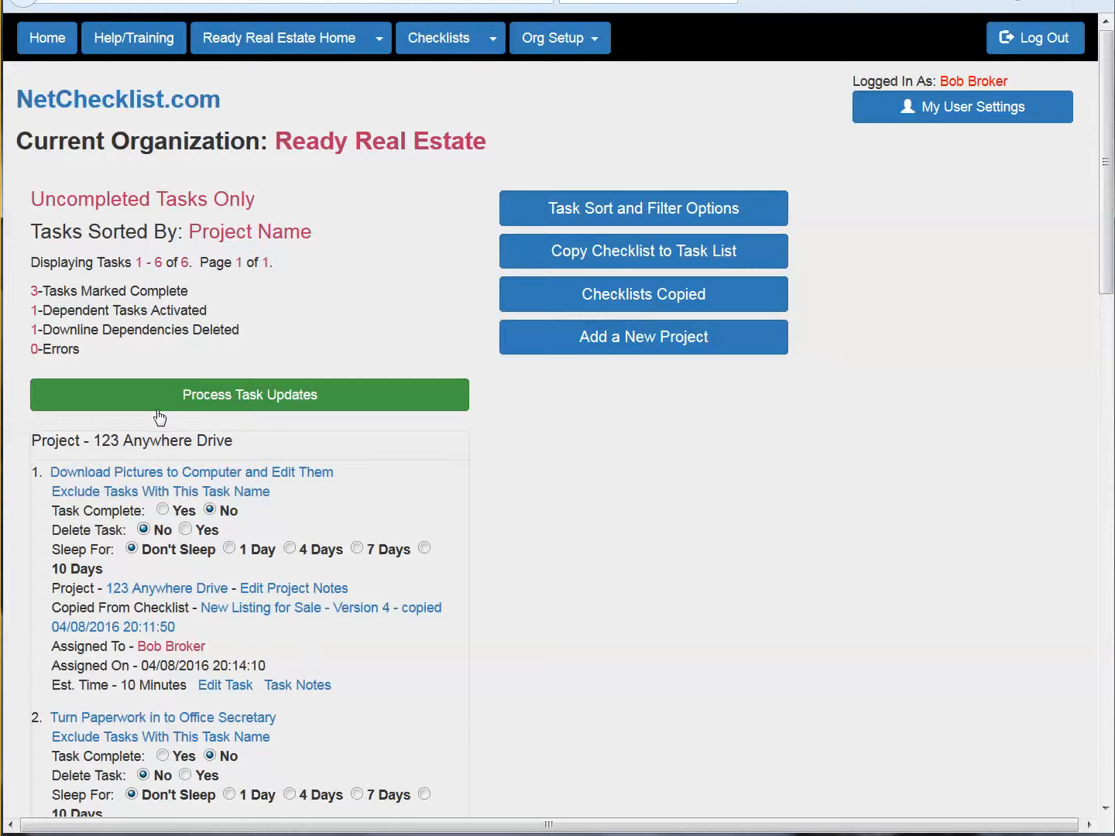
- Set the Download Pictures to Computer and Edit Them task as complete, leaving its delete option at No
left_click(163, 509)
left_click(210, 510)
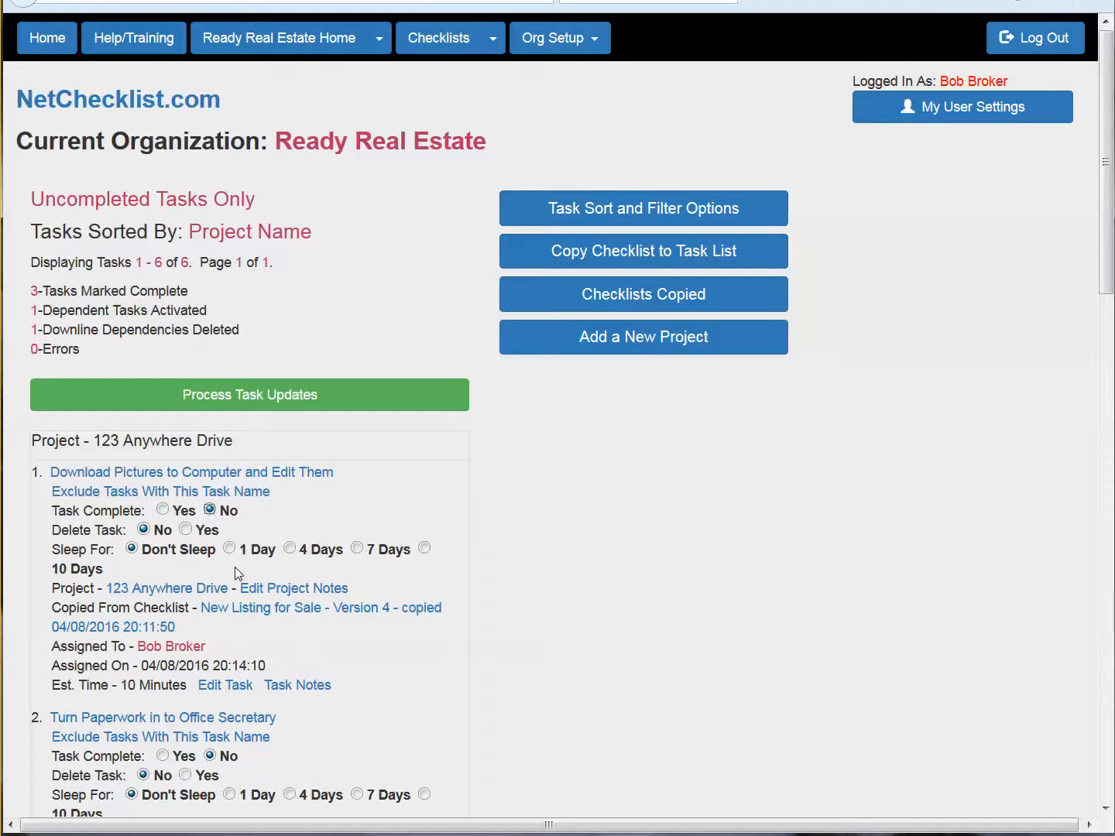
left_click(184, 516)
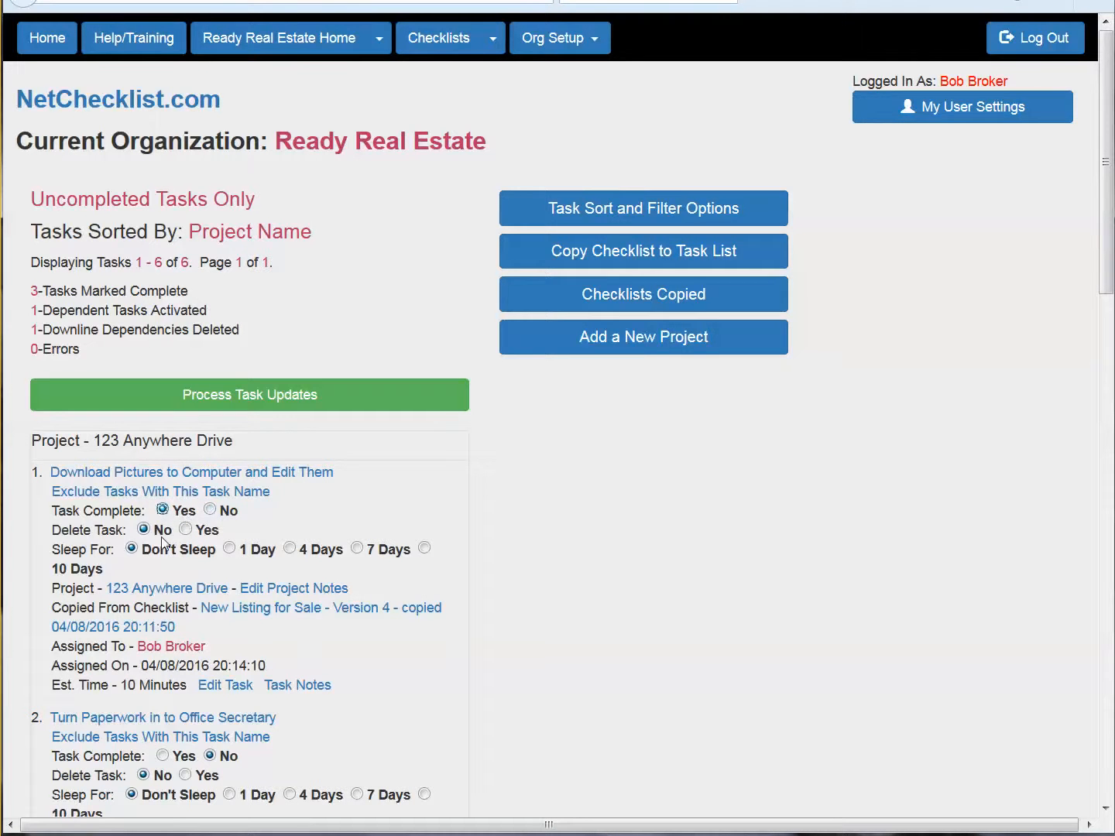
left_click(232, 515)
left_click(204, 531)
left_click(161, 531)
left_click(184, 517)
- Process the updates with Turn Paperwork in to Office Secretary set for deletion and Get All Paperwork Signed by Buyers and Sellers sleeping for 1 day
scroll(212, 539, "down", 7)
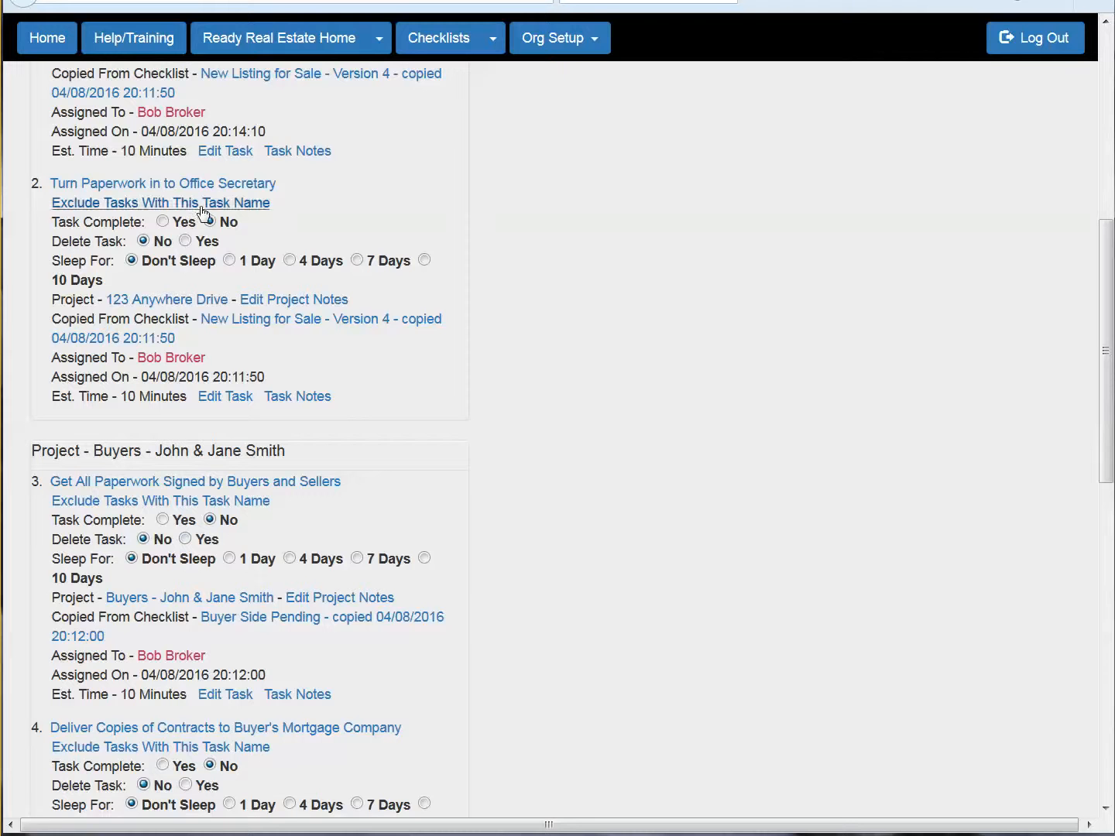
left_click(186, 240)
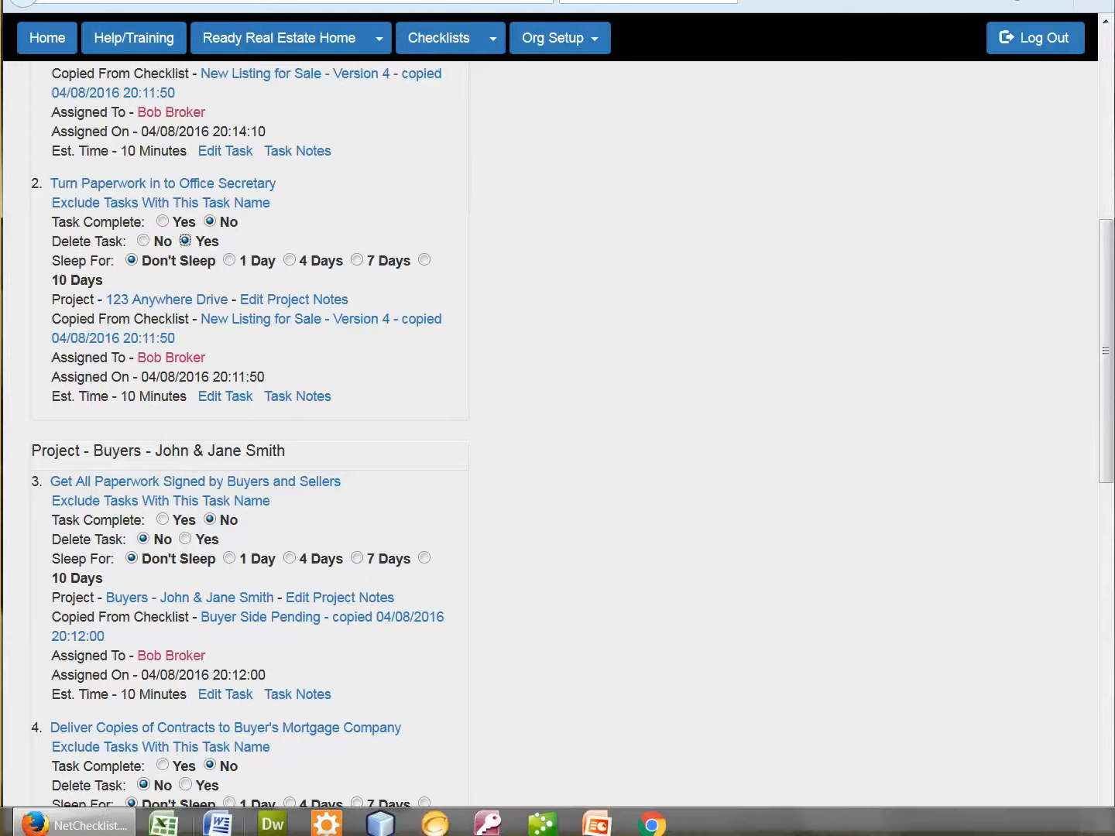
scroll(149, 513, "down", 3)
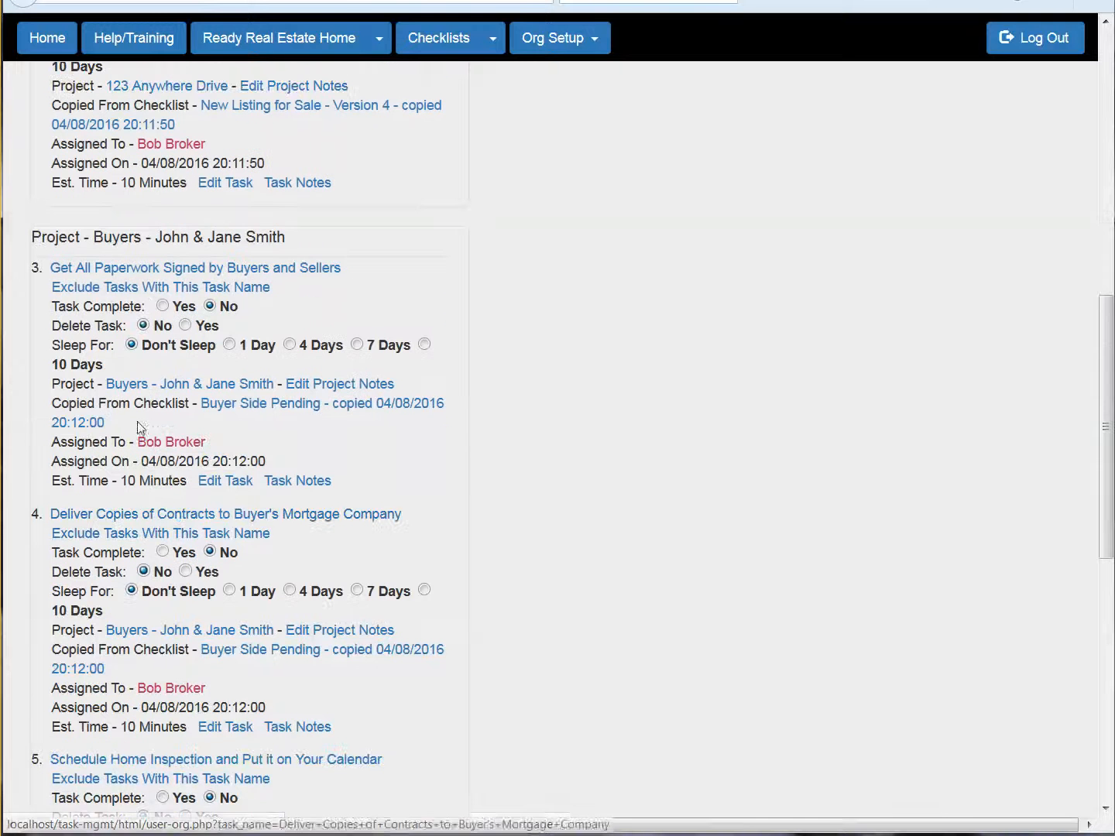
left_click(230, 344)
scroll(230, 346, "up", 8)
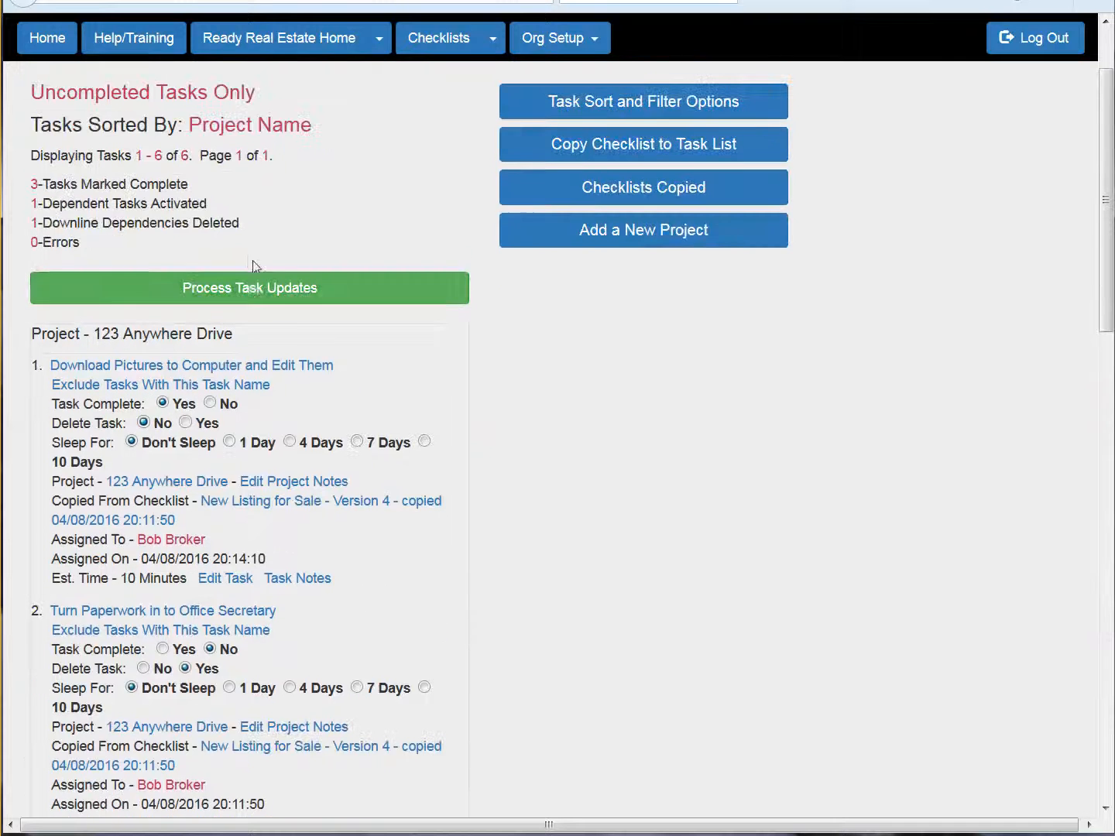
left_click(259, 297)
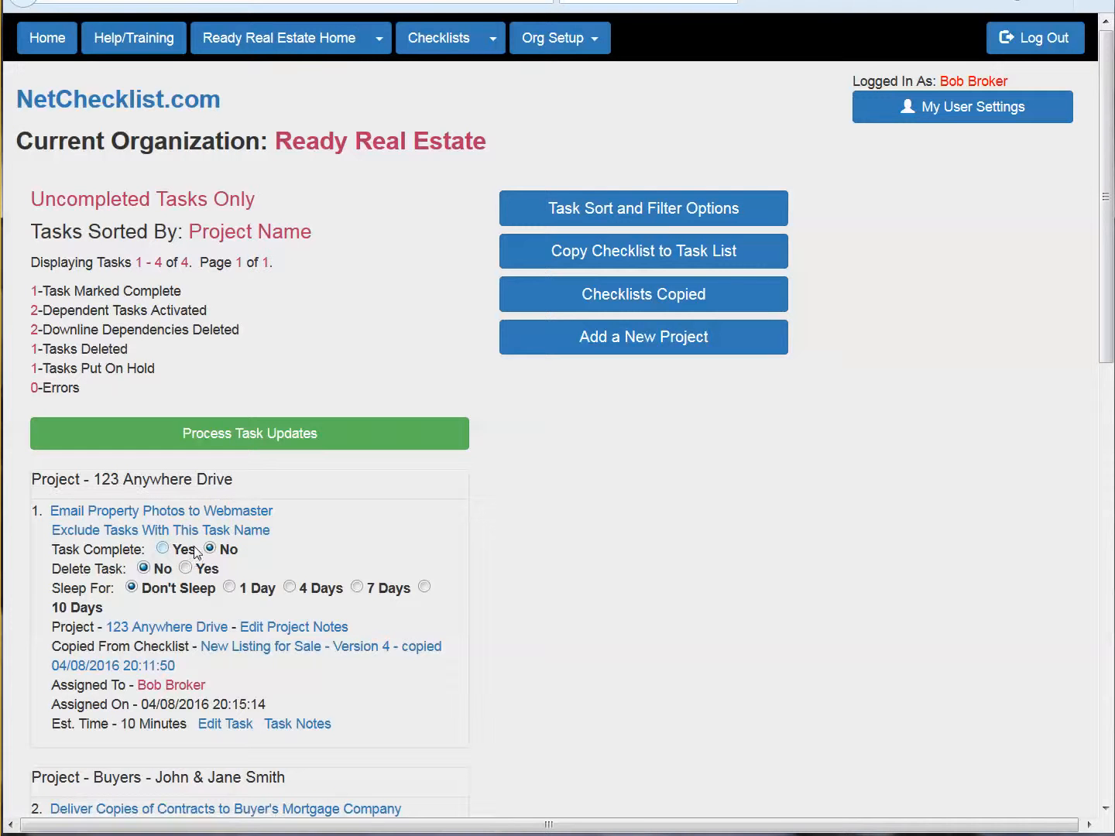
- Try out the completion, deletion and sleep choices on the Email Property Photos to Webmaster task
mouse_move(196, 552)
left_click(246, 592)
left_click(288, 587)
left_click(206, 571)
left_click(188, 554)
left_click(185, 568)
left_click(229, 587)
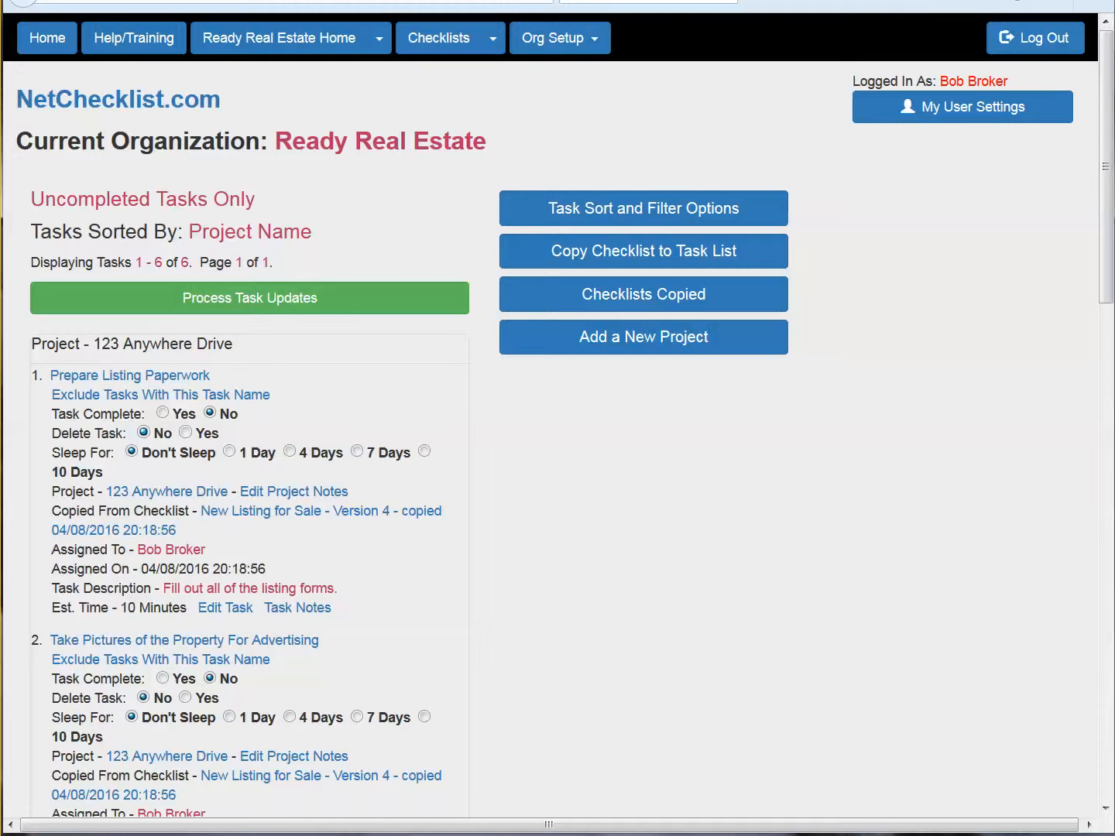
- Examine how the uncompleted tasks are sorted and grouped by project name throughout the task list
left_click_drag(32, 225, 329, 224)
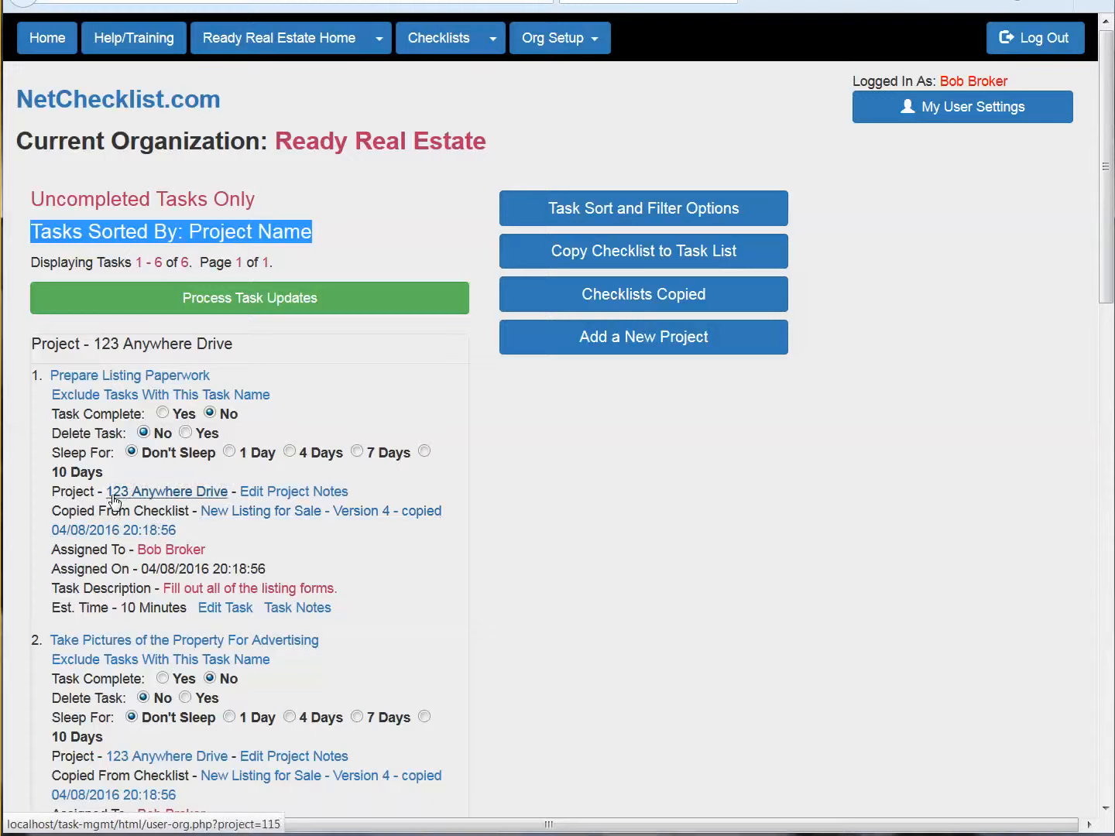
scroll(182, 596, "down", 1)
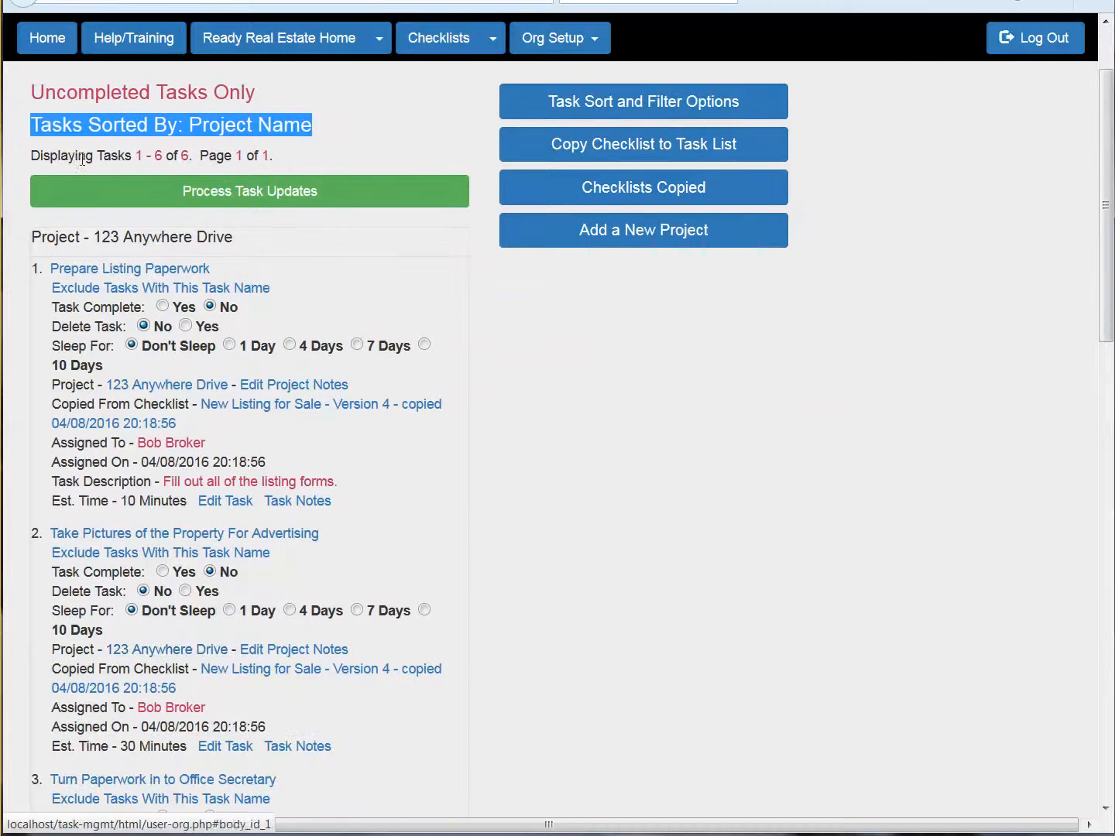
scroll(264, 307, "down", 1)
scroll(266, 311, "down", 10)
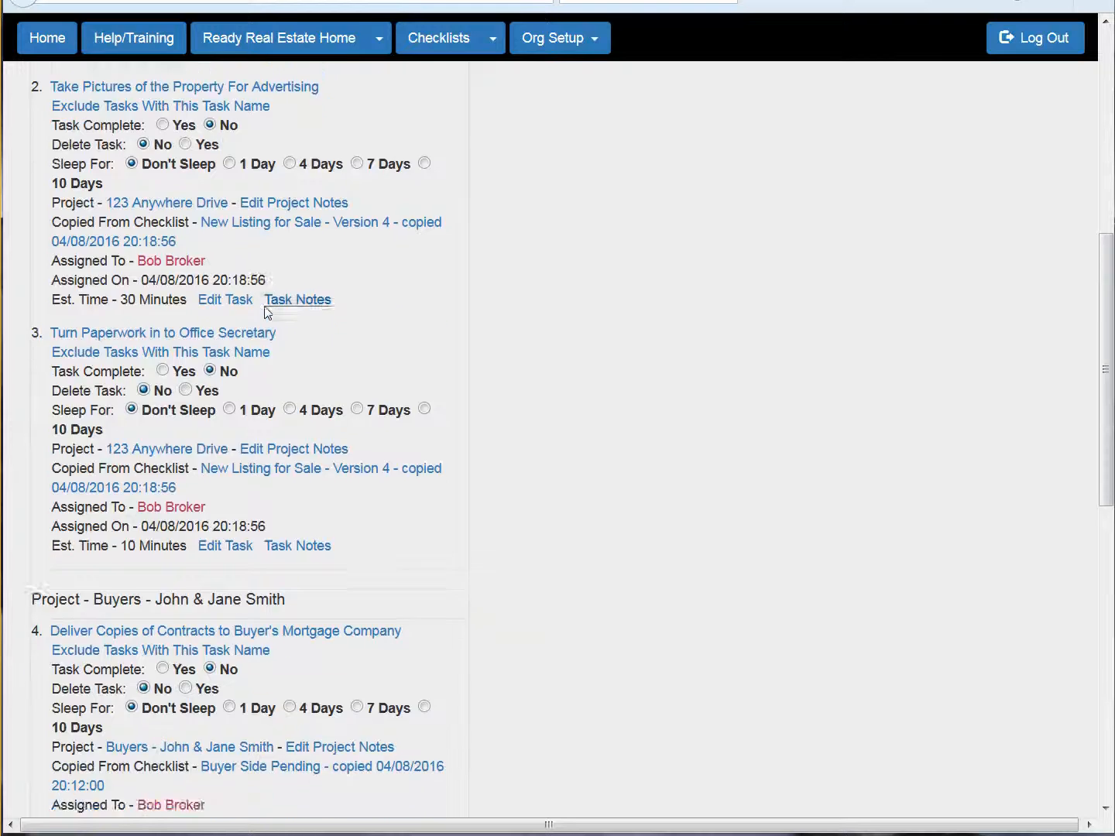
scroll(264, 316, "up", 2)
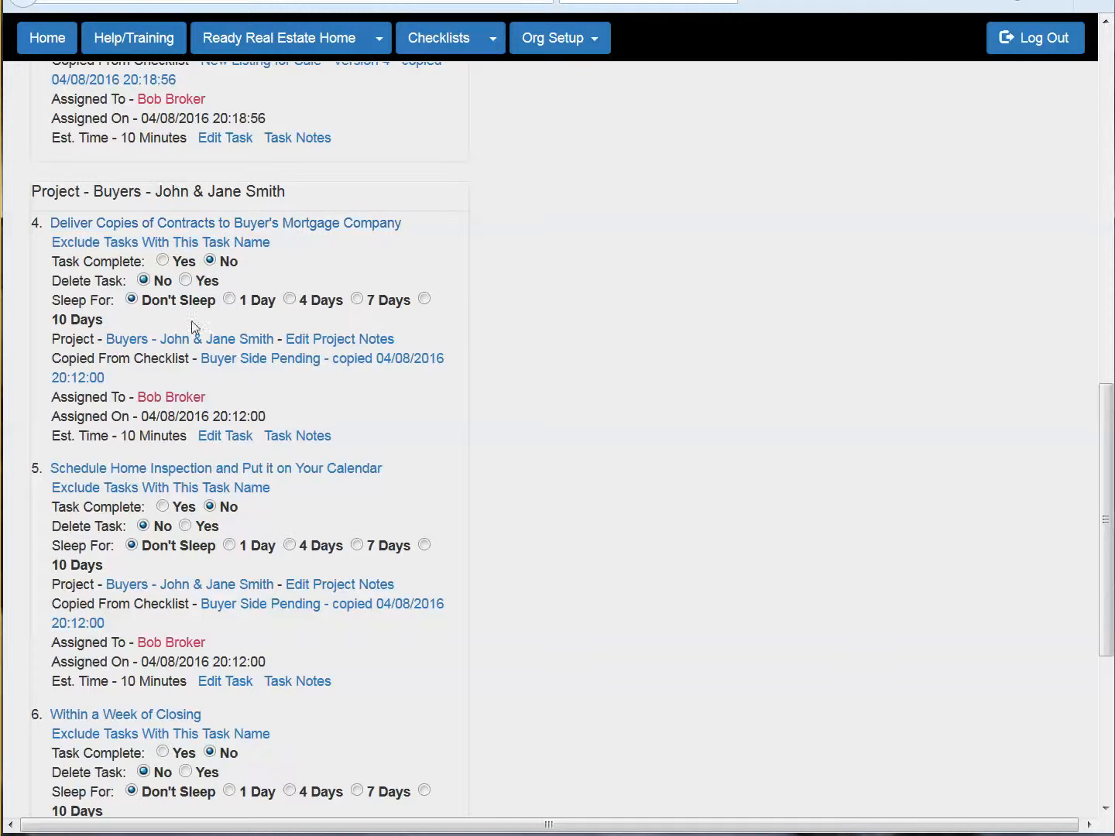
scroll(207, 507, "up", 1)
scroll(207, 507, "up", 3)
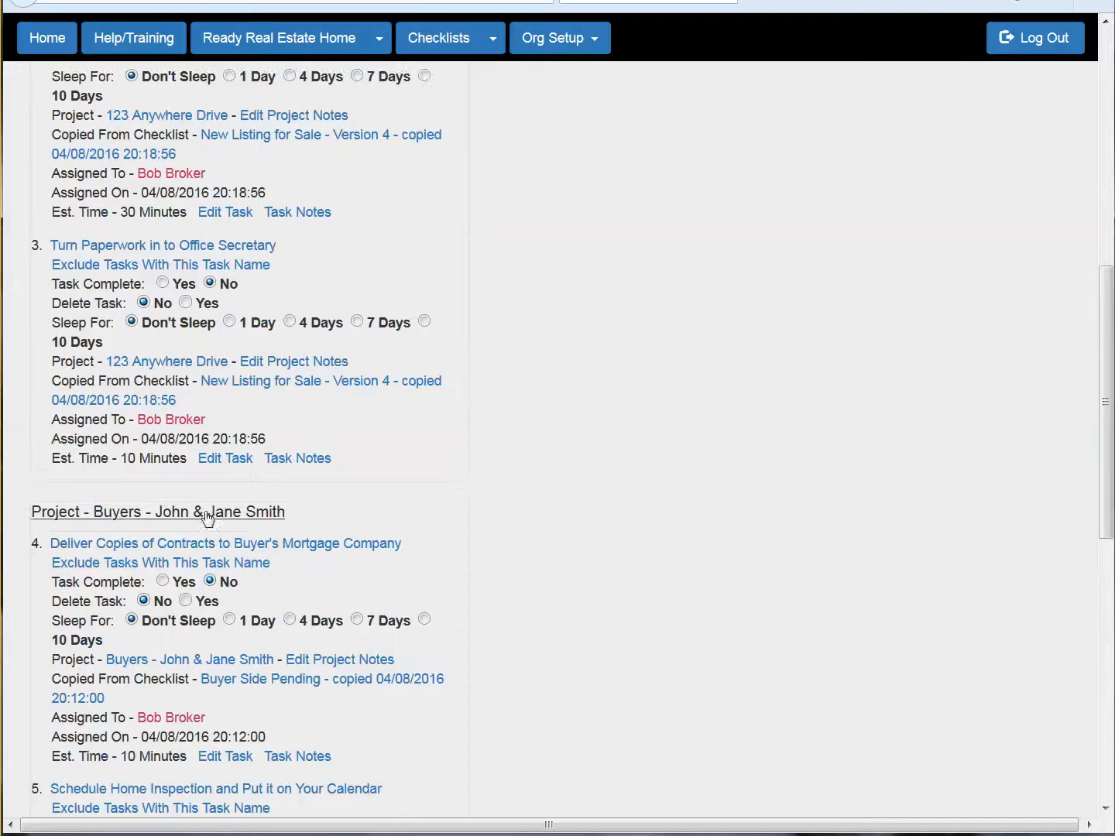
scroll(220, 534, "up", 7)
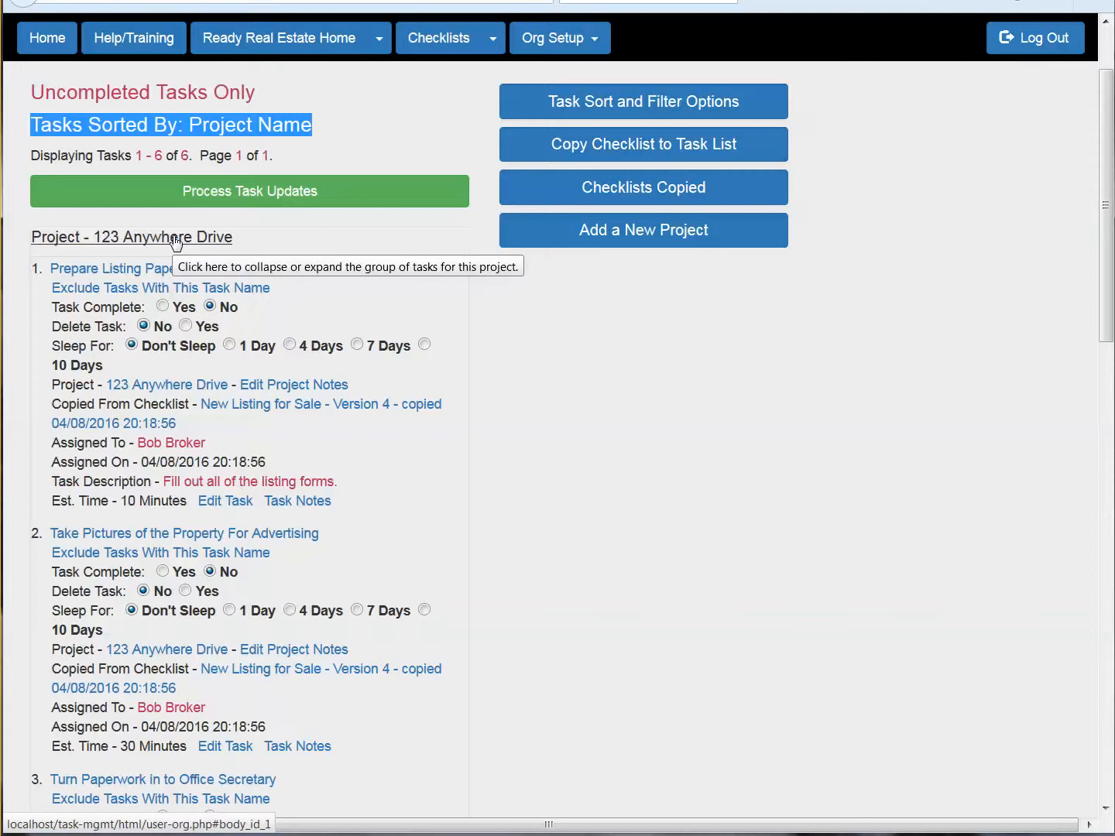
- Collapse the task groups of both projects and expand only the property listing project's group again
left_click(176, 240)
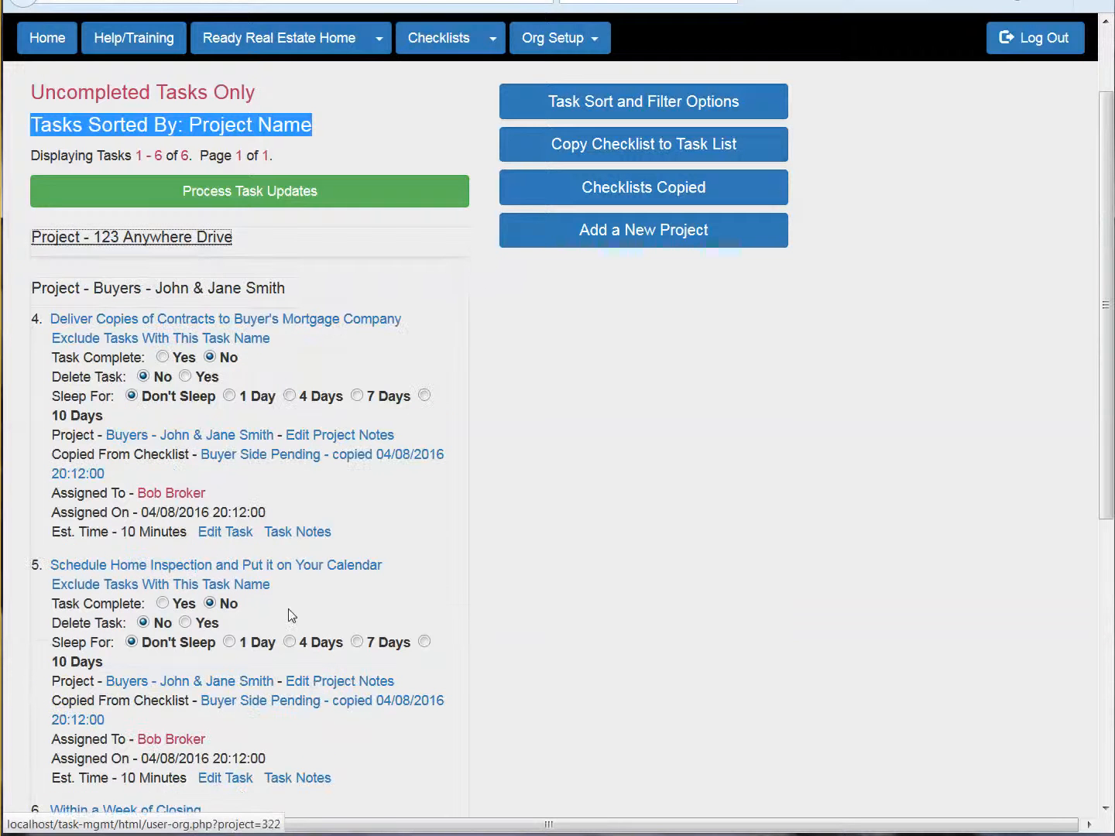
left_click(198, 288)
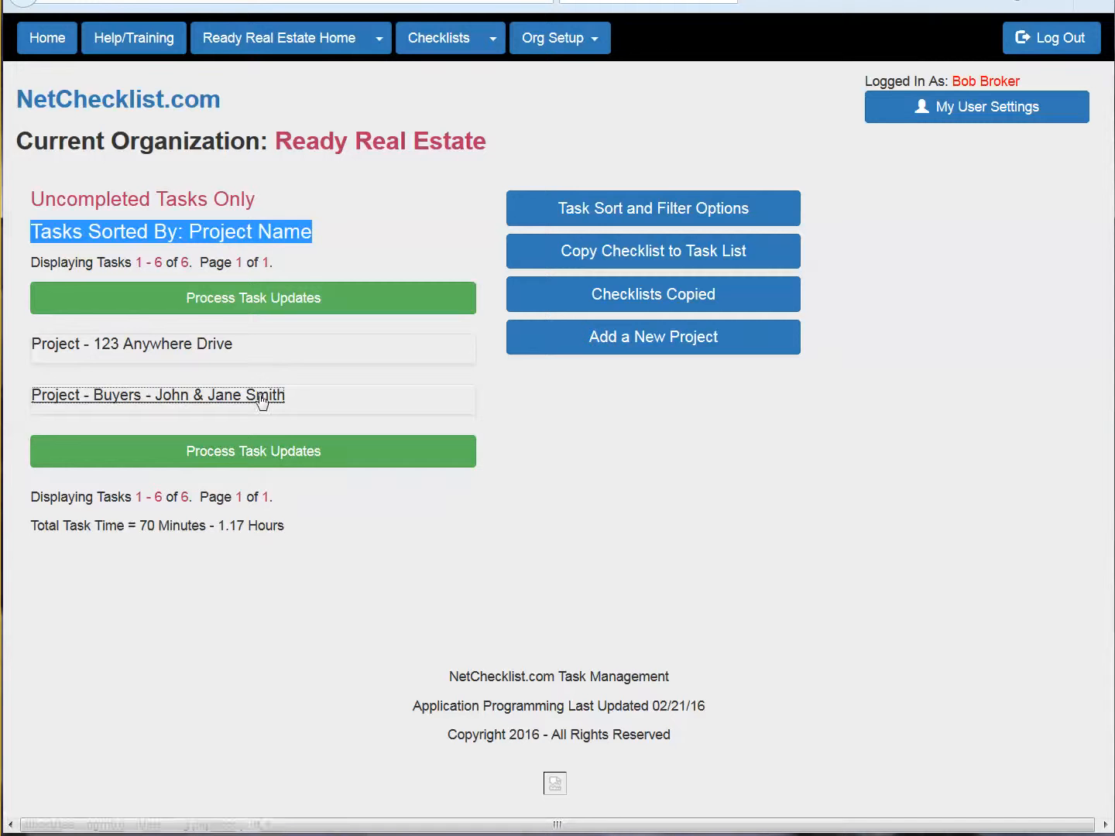
left_click(214, 352)
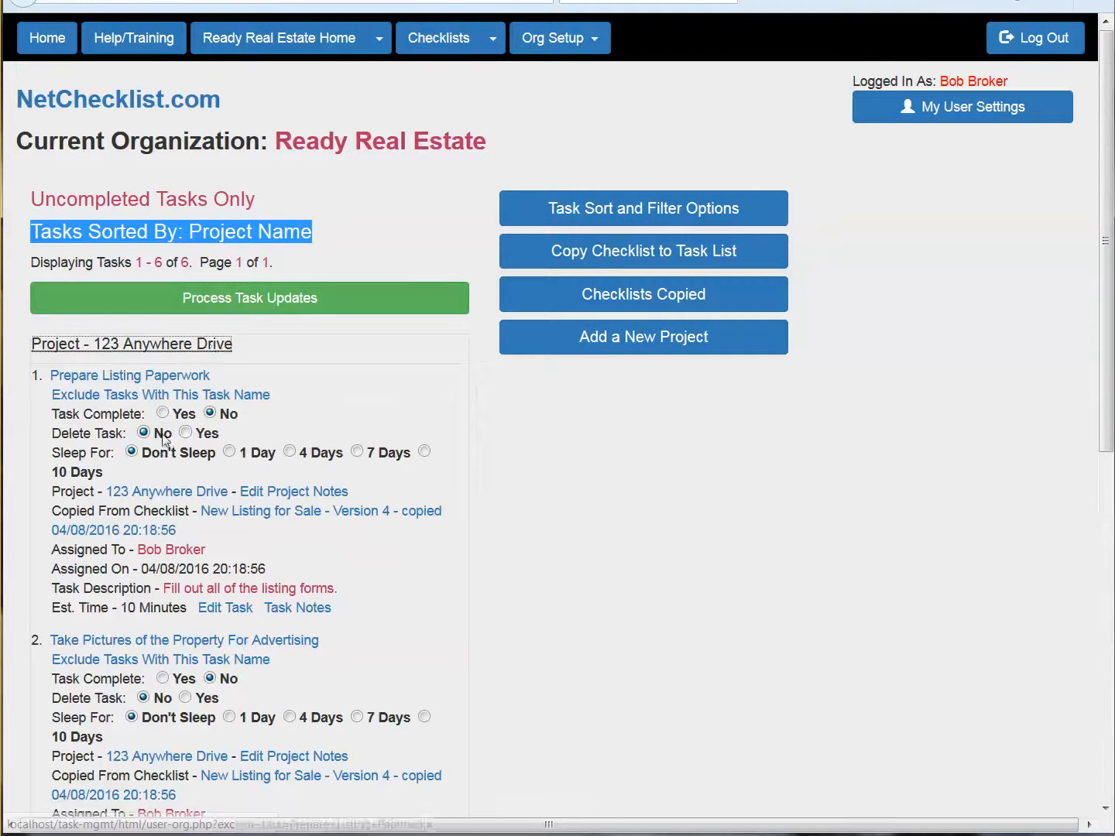
- Set Prepare Listing Paperwork and Take Pictures of the Property For Advertising as complete in the listing project
left_click(162, 412)
scroll(195, 539, "down", 4)
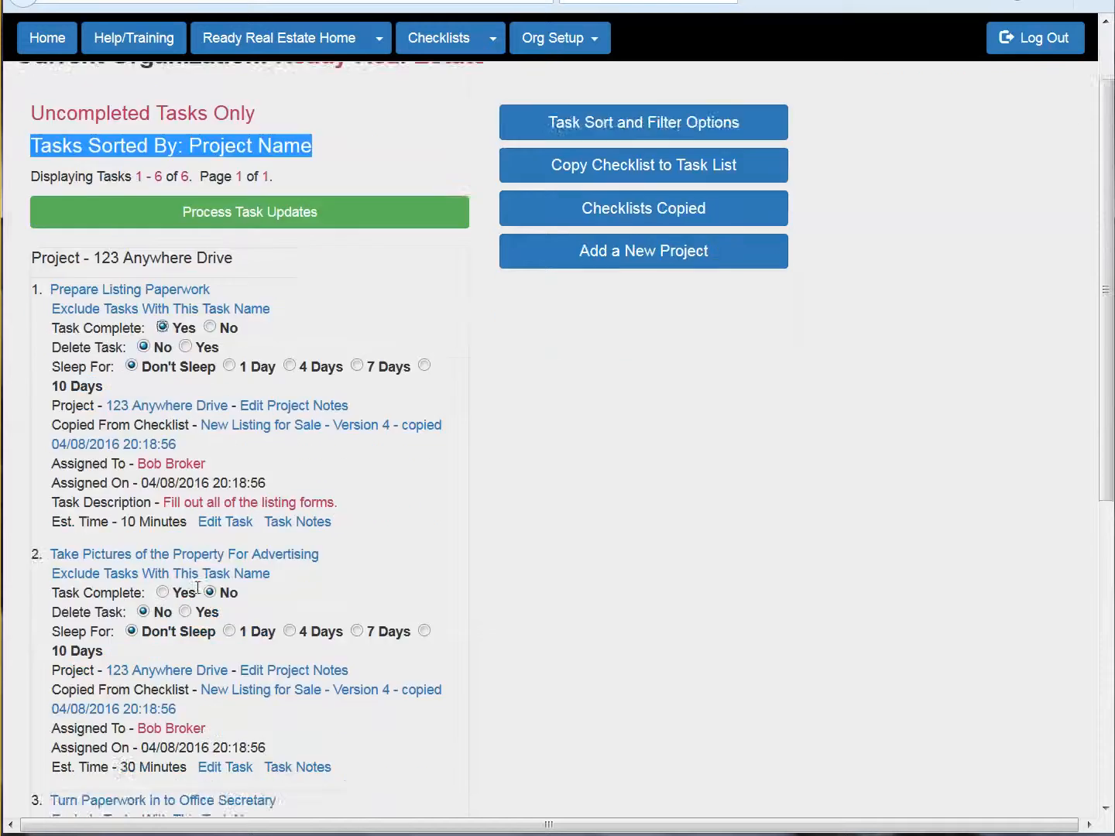
left_click(163, 358)
scroll(166, 361, "down", 4)
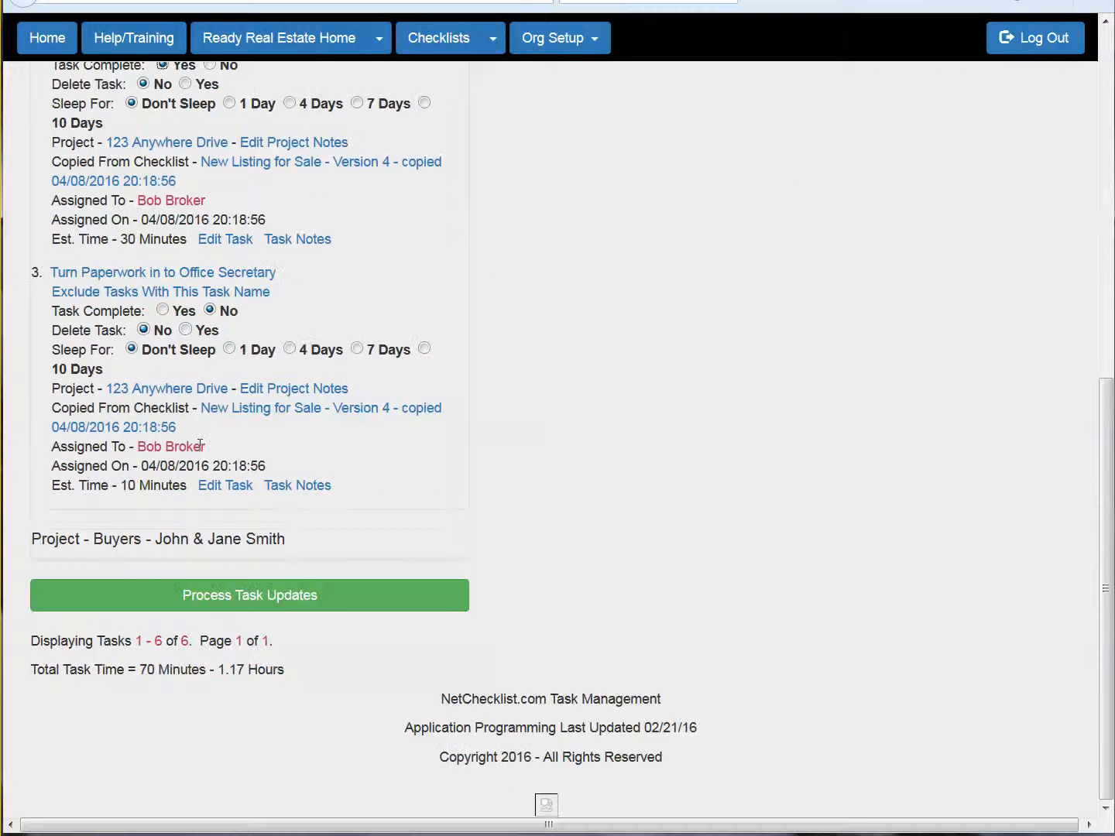
scroll(203, 455, "up", 8)
scroll(348, 594, "down", 8)
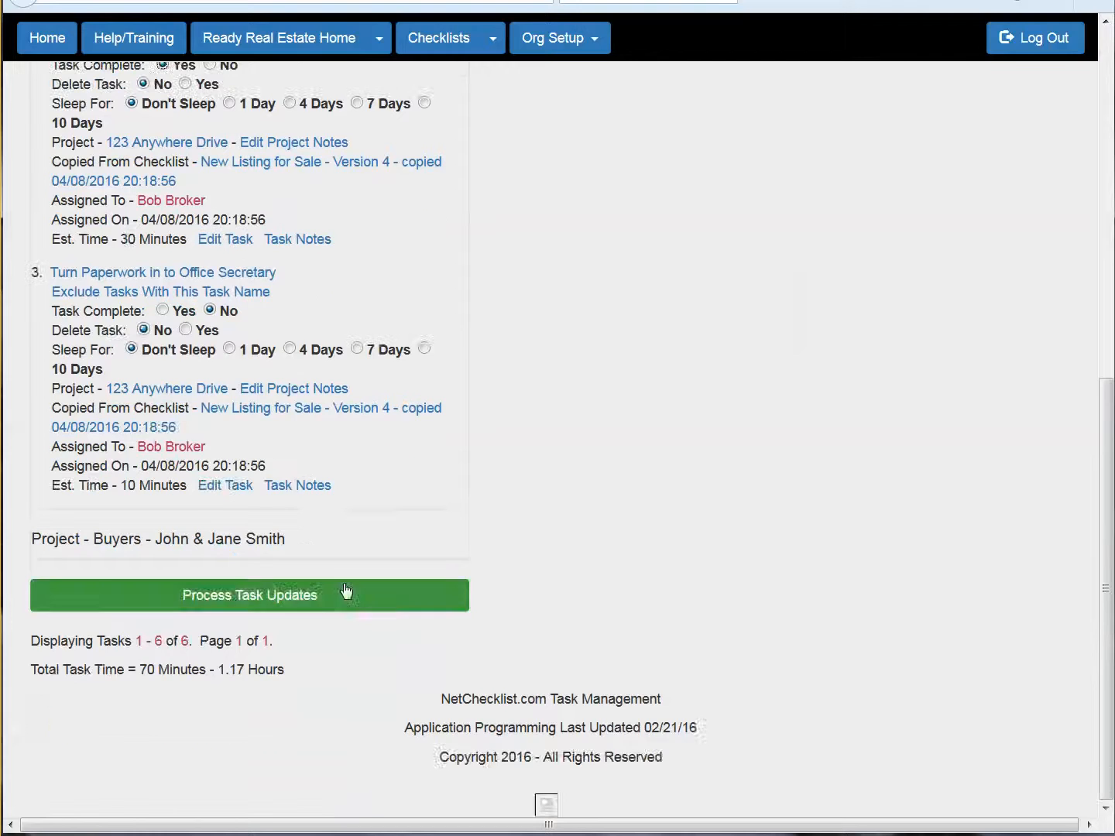
- Expand the buyers project's task group and set Deliver Copies of Contracts to Buyer's Mortgage Company as complete
left_click(249, 551)
scroll(277, 559, "down", 3)
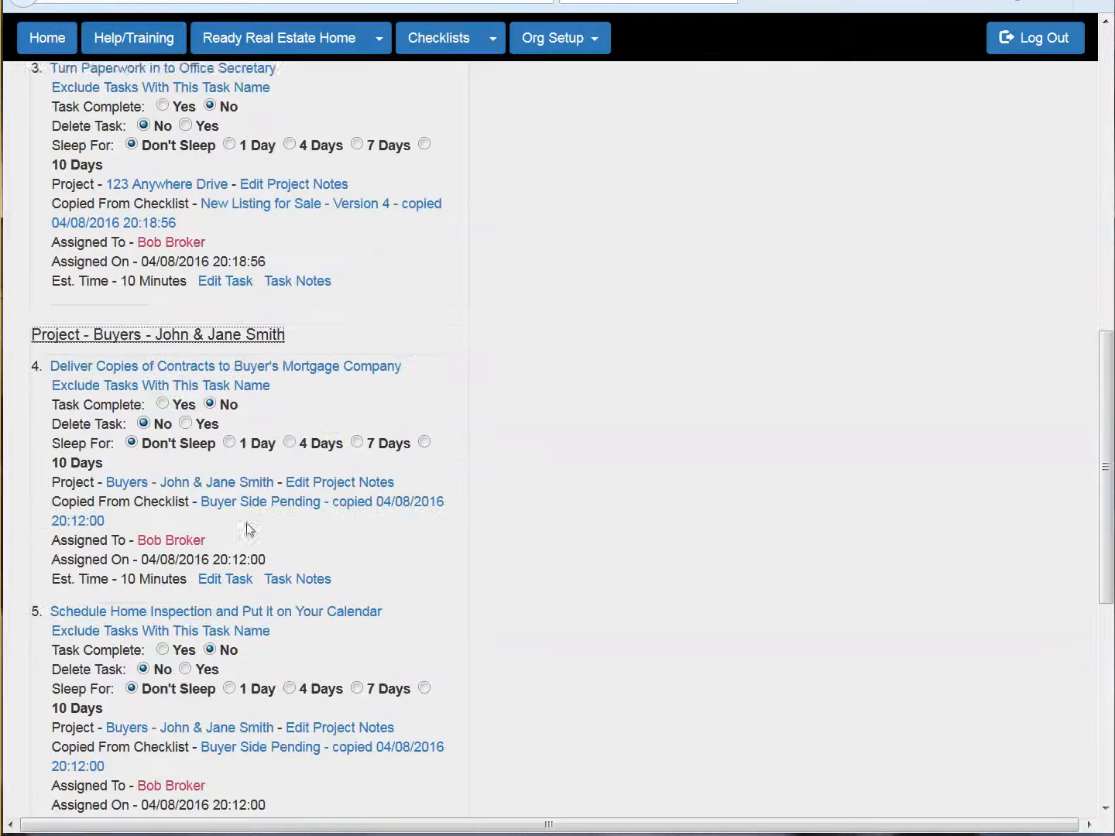
left_click(162, 394)
scroll(239, 450, "down", 8)
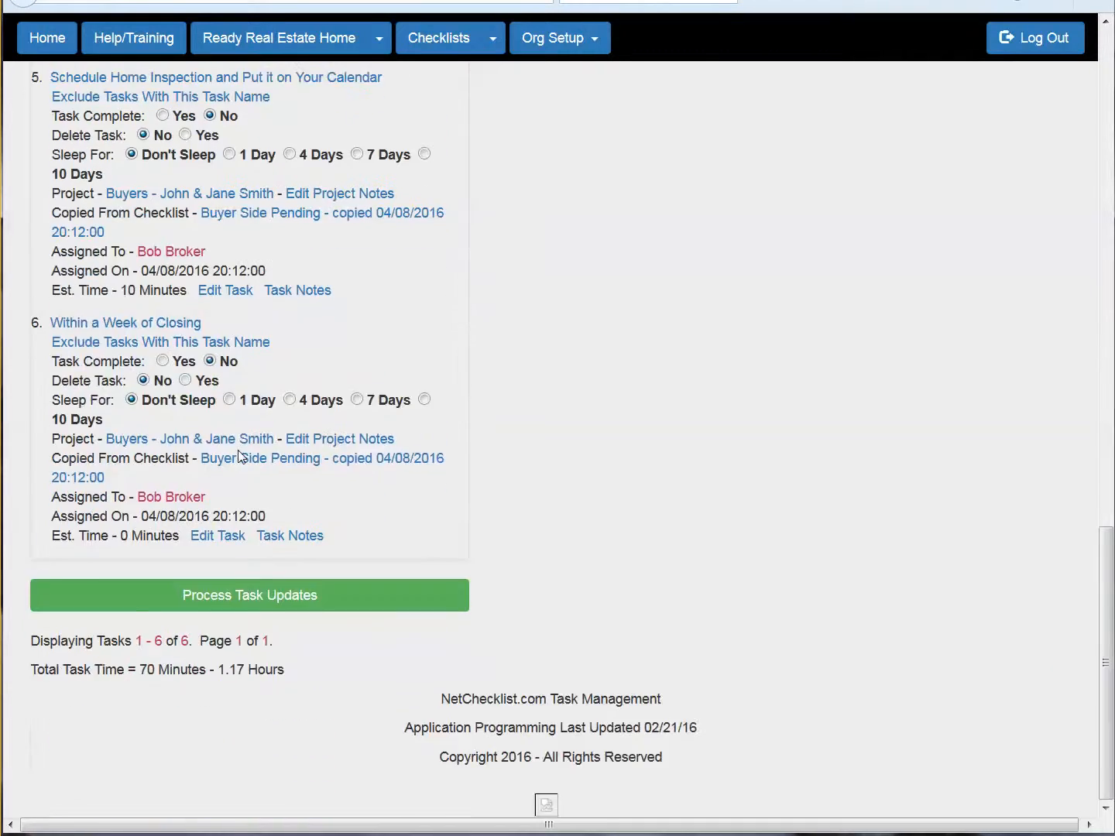
- Collapse the buyers and property listing project groups, and process the pending task updates
scroll(232, 387, "up", 8)
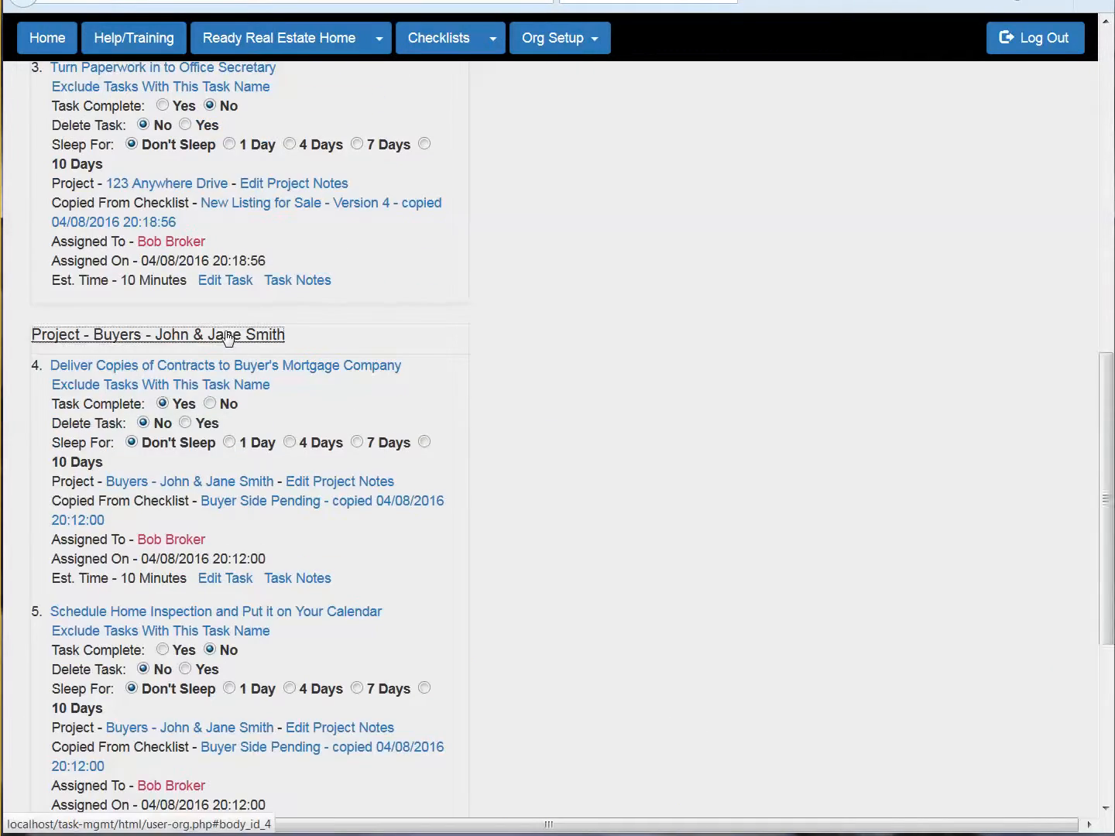
left_click(231, 334)
scroll(277, 488, "up", 4)
scroll(279, 489, "up", 3)
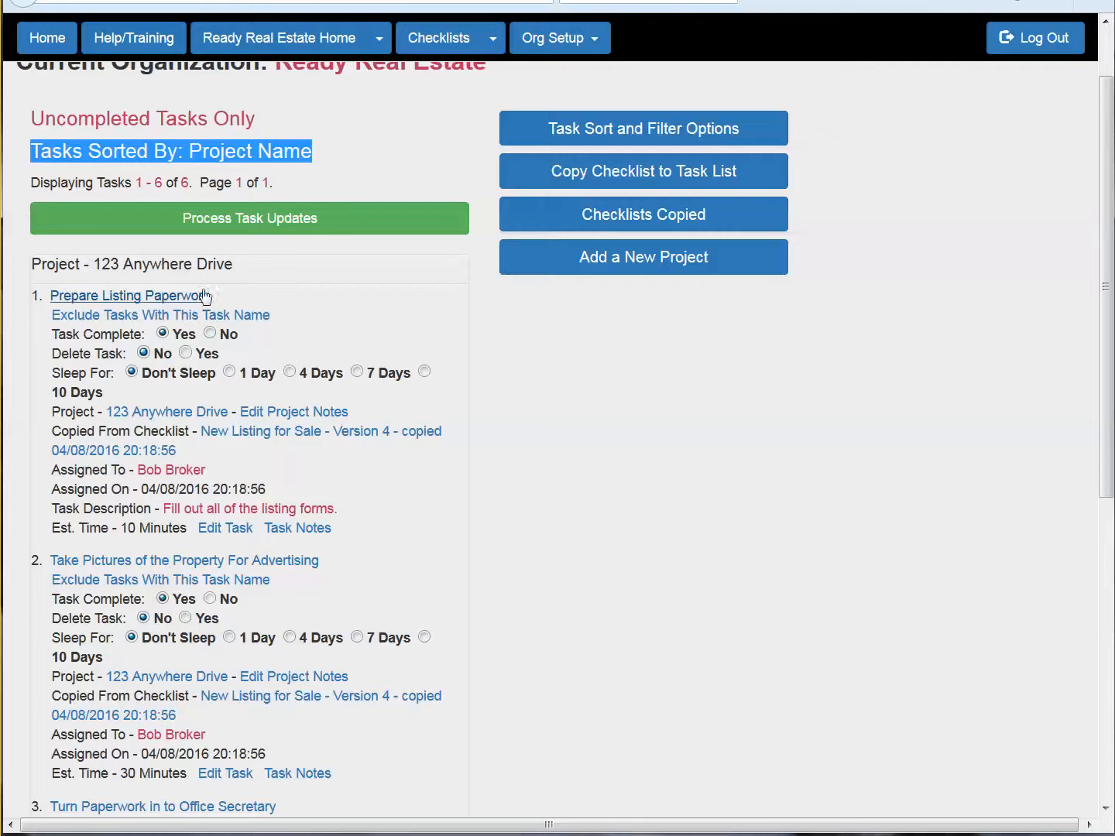
left_click(198, 264)
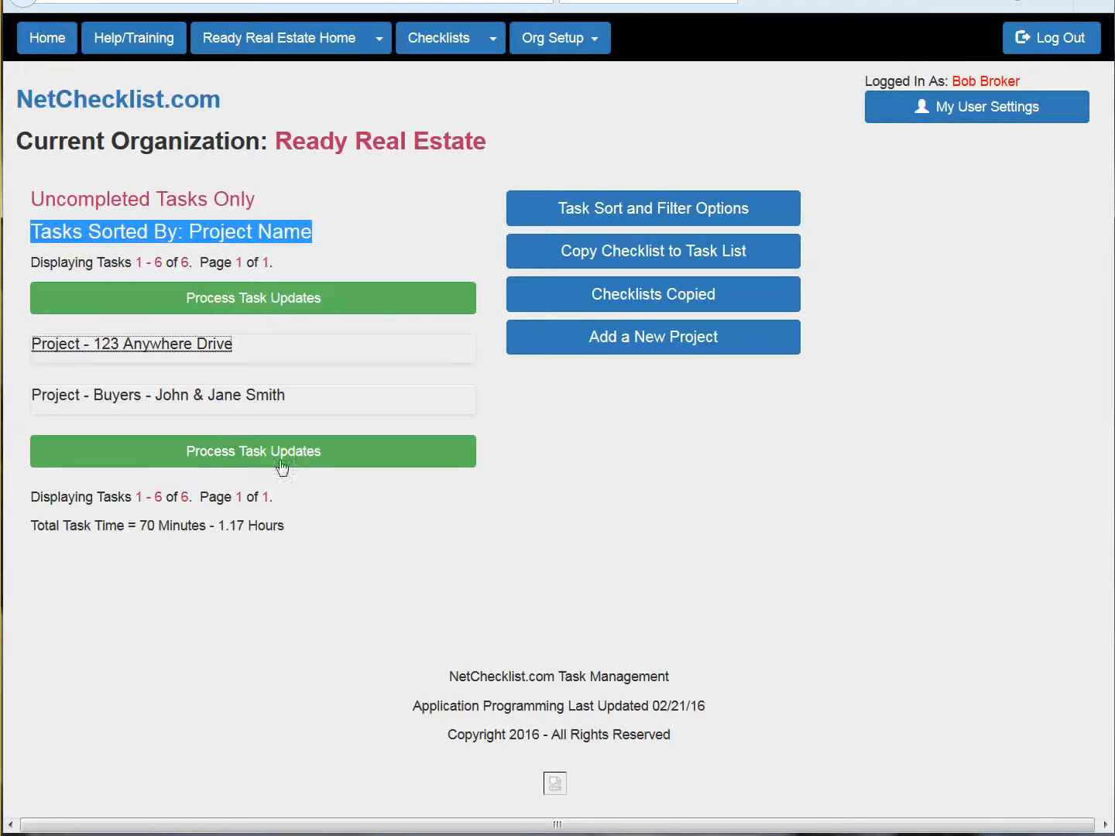
left_click(310, 452)
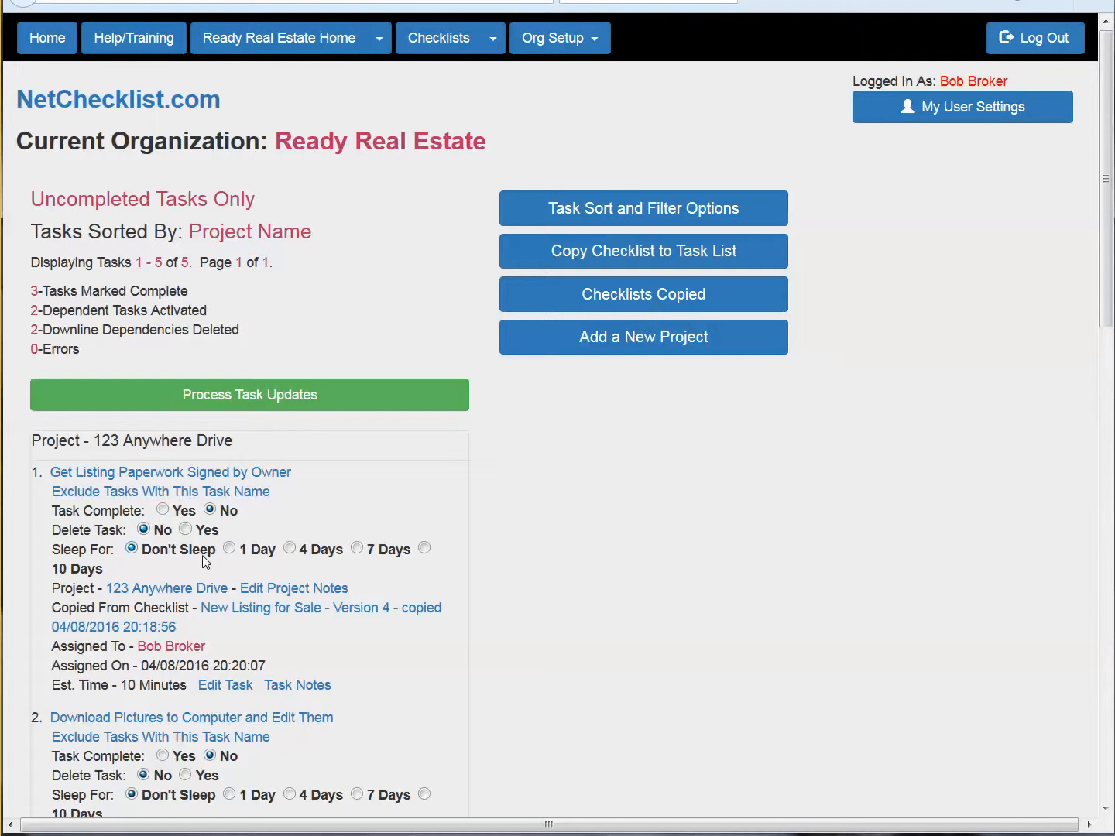
- Collapse both project groups again and update the task list to sort by Date
left_click(221, 441)
left_click(207, 492)
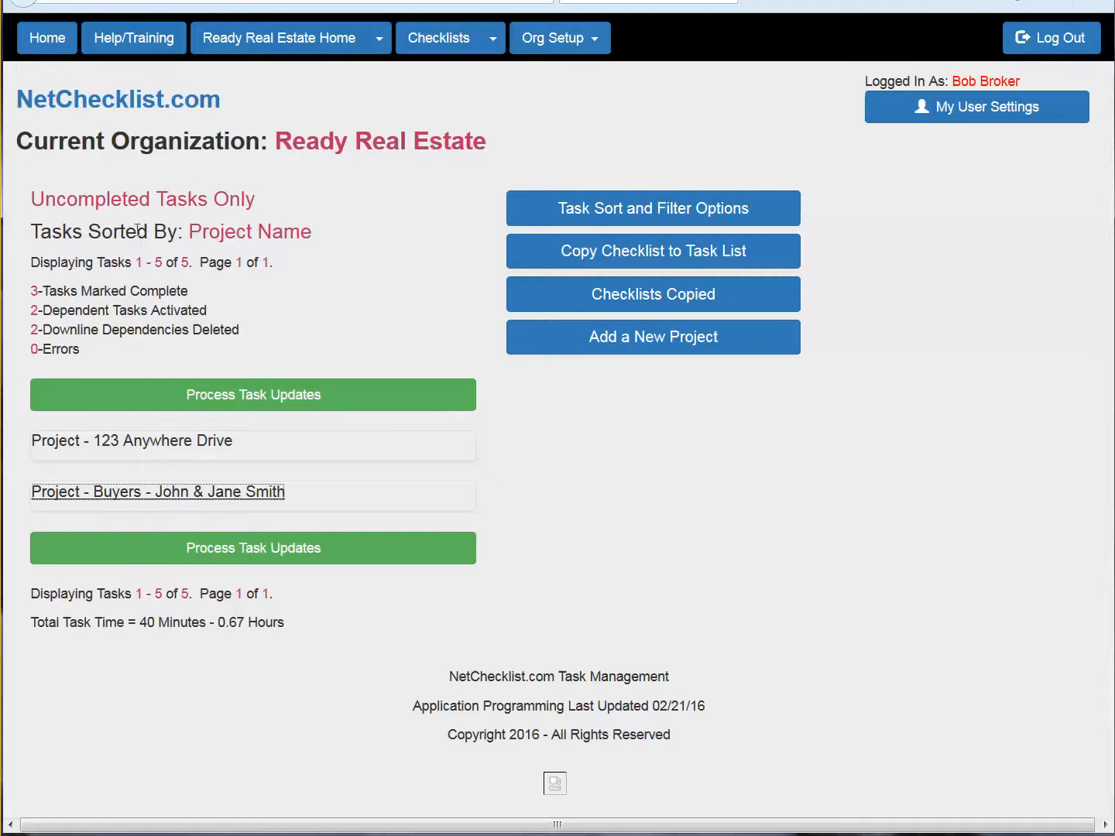
left_click(679, 217)
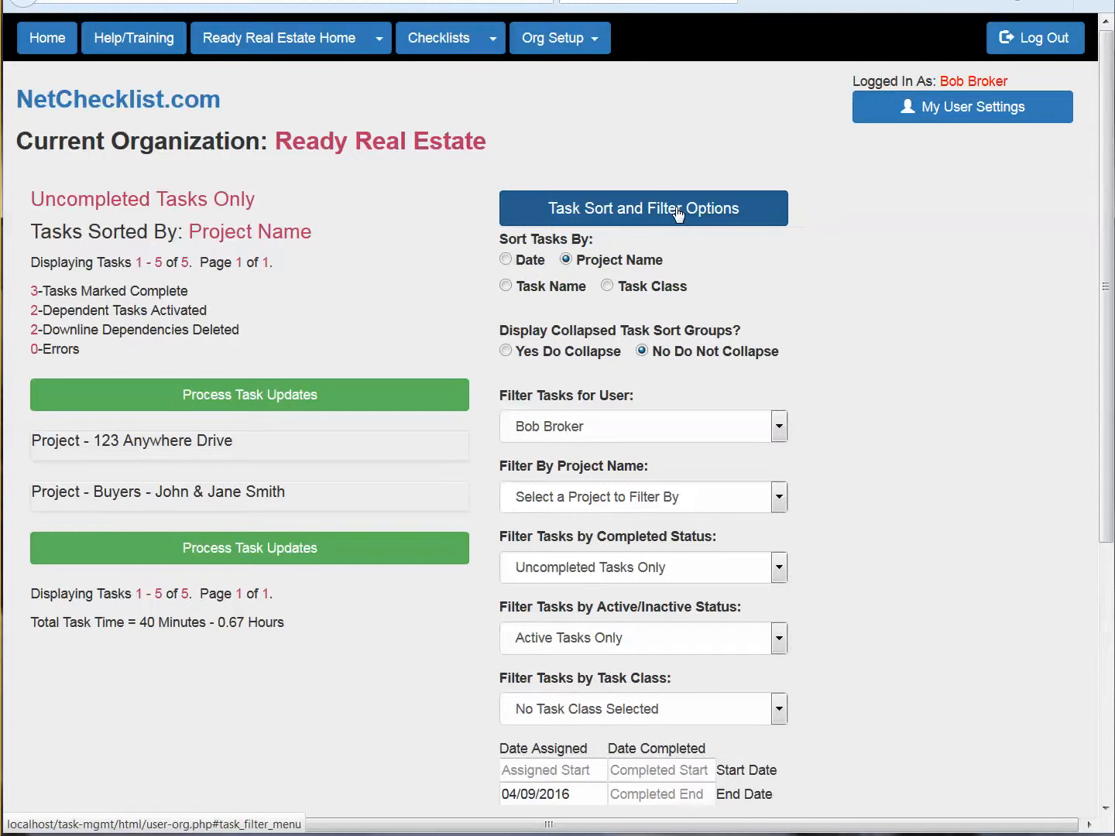
left_click(608, 286)
left_click(506, 286)
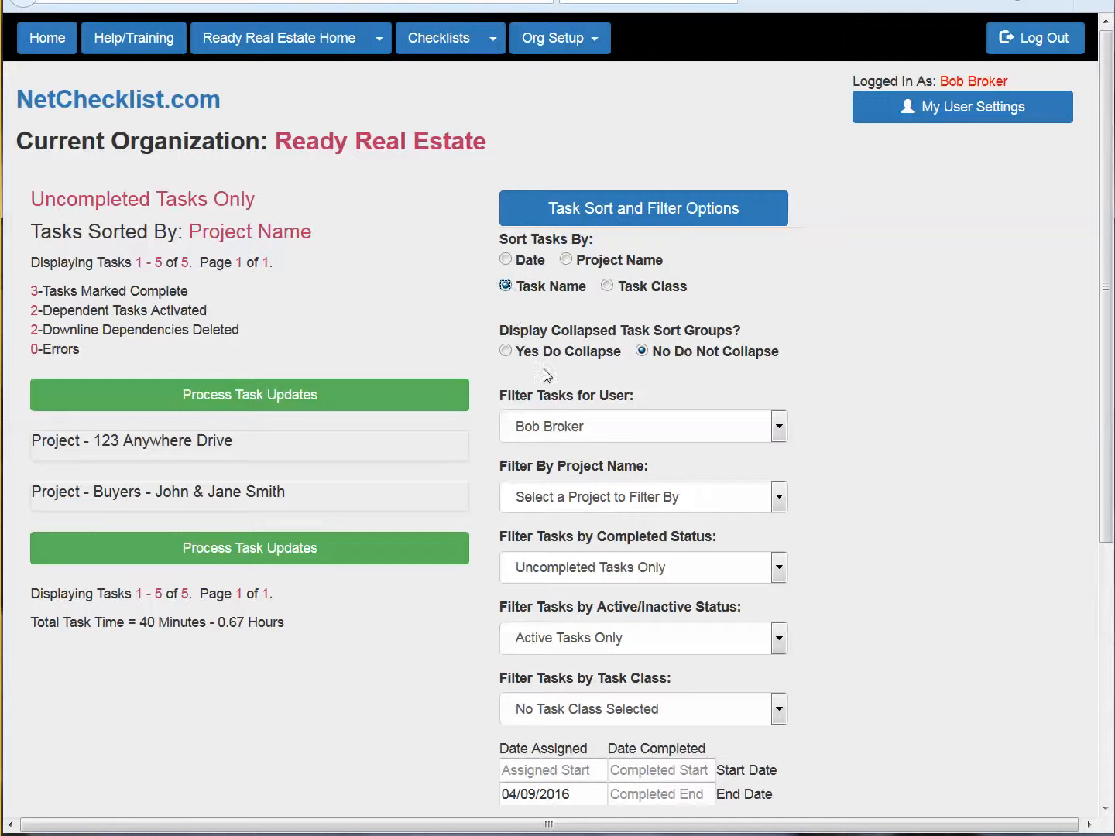
left_click(506, 259)
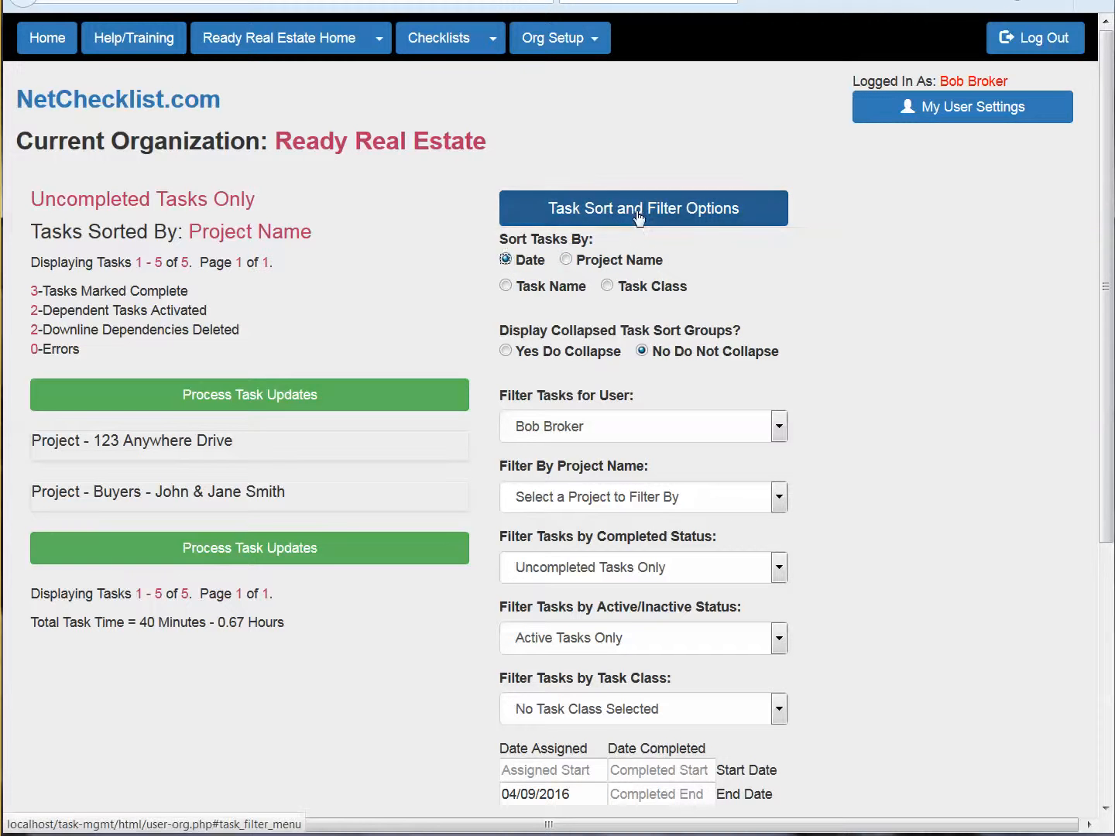
left_click(639, 217)
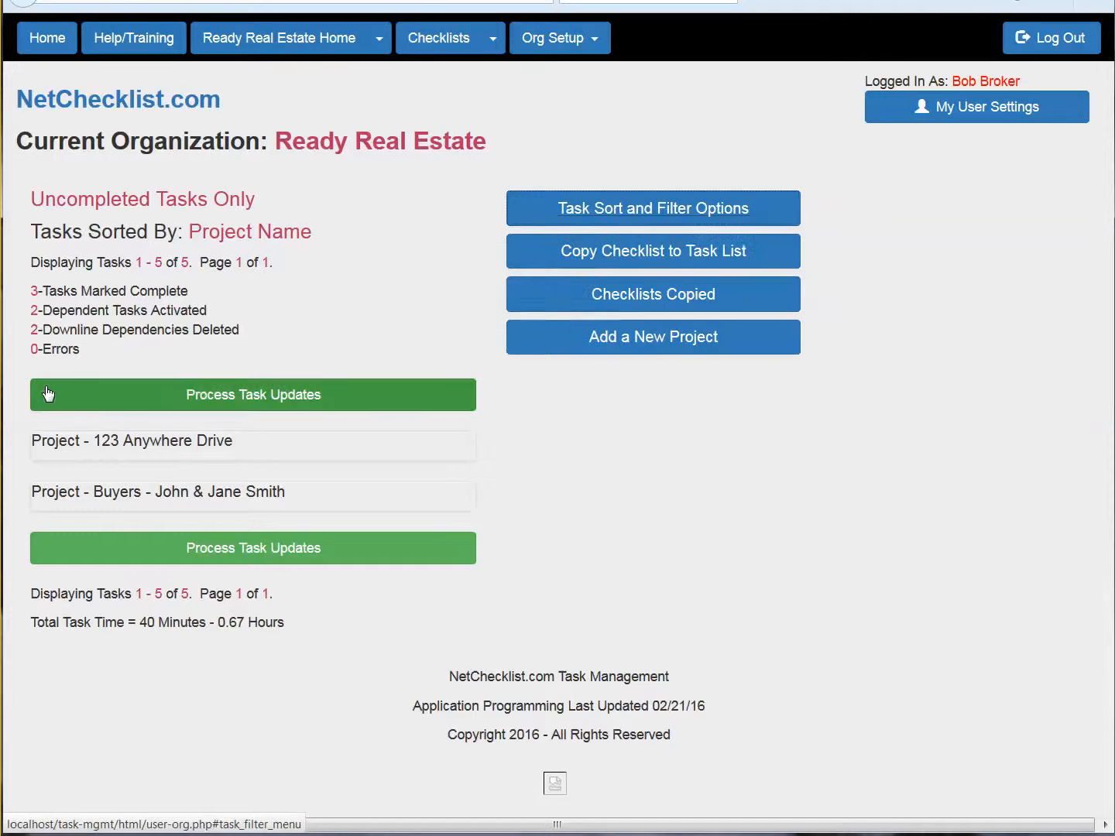
left_click(630, 219)
scroll(686, 522, "down", 4)
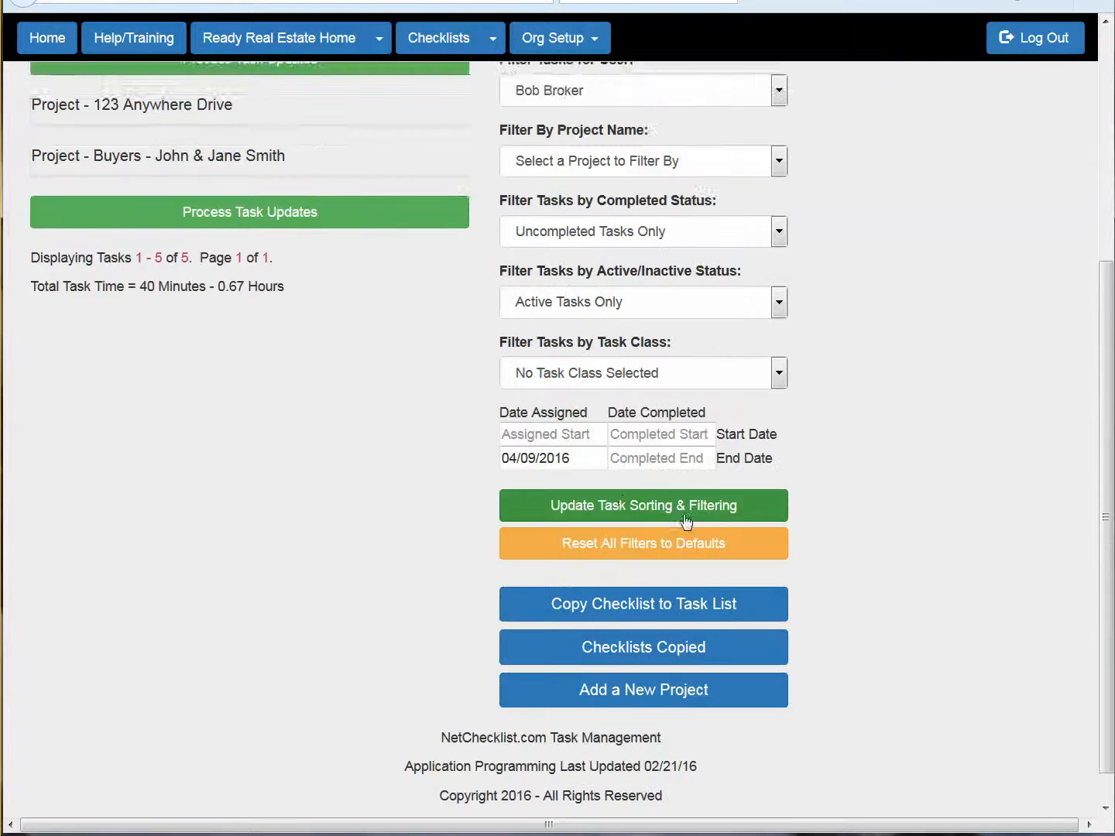
scroll(686, 523, "down", 1)
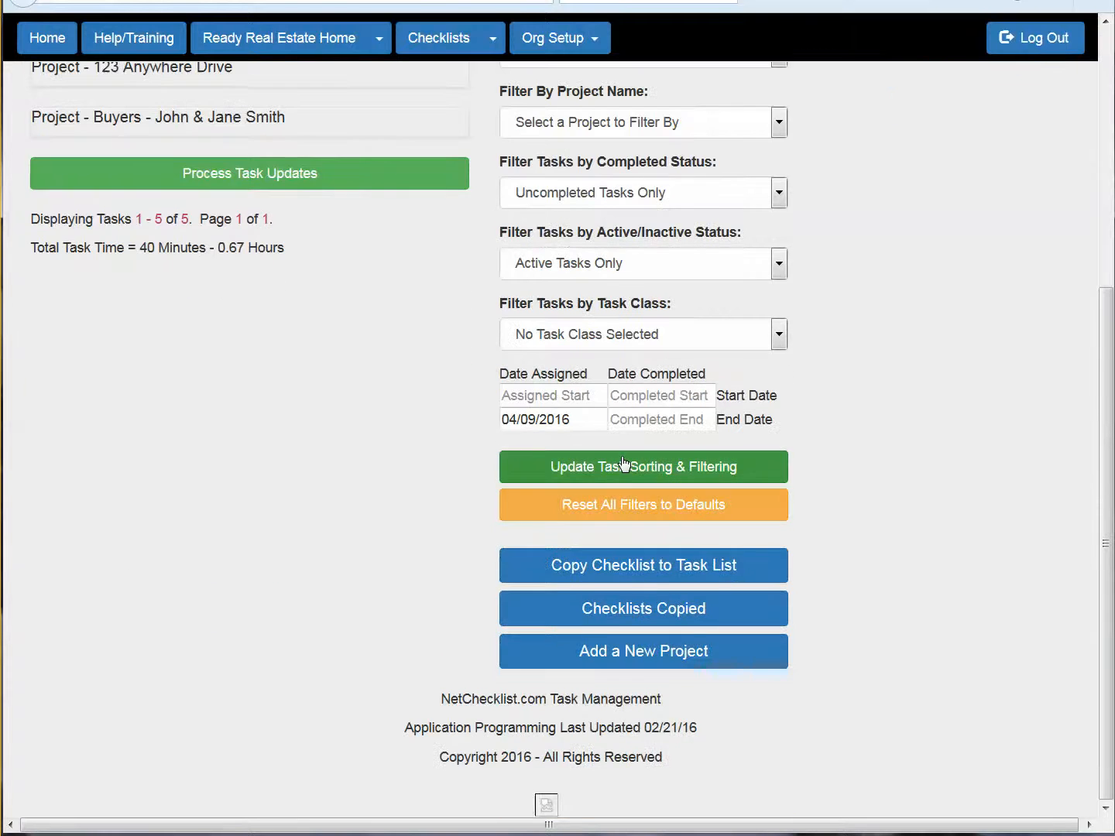
left_click(642, 515)
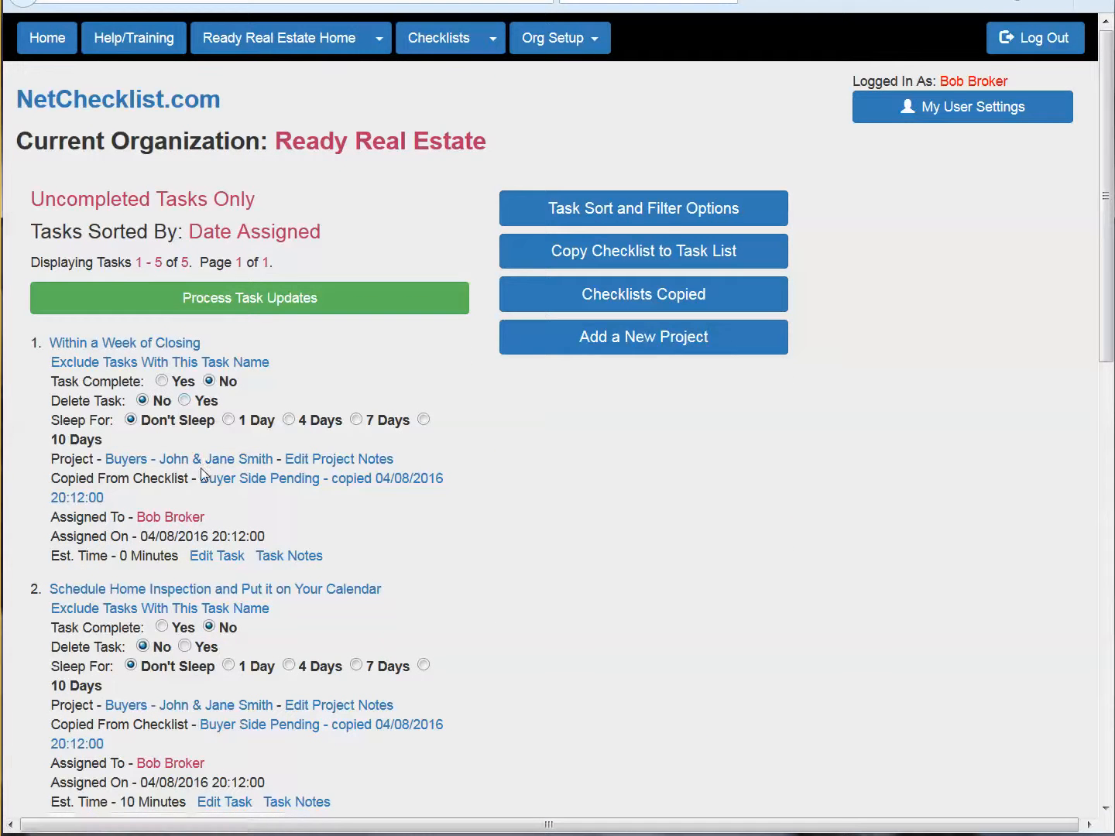
- Review the date-sorted tasks and update the task list to sort by Task Name
scroll(202, 476, "down", 5)
scroll(196, 500, "up", 5)
left_click(617, 213)
left_click(506, 286)
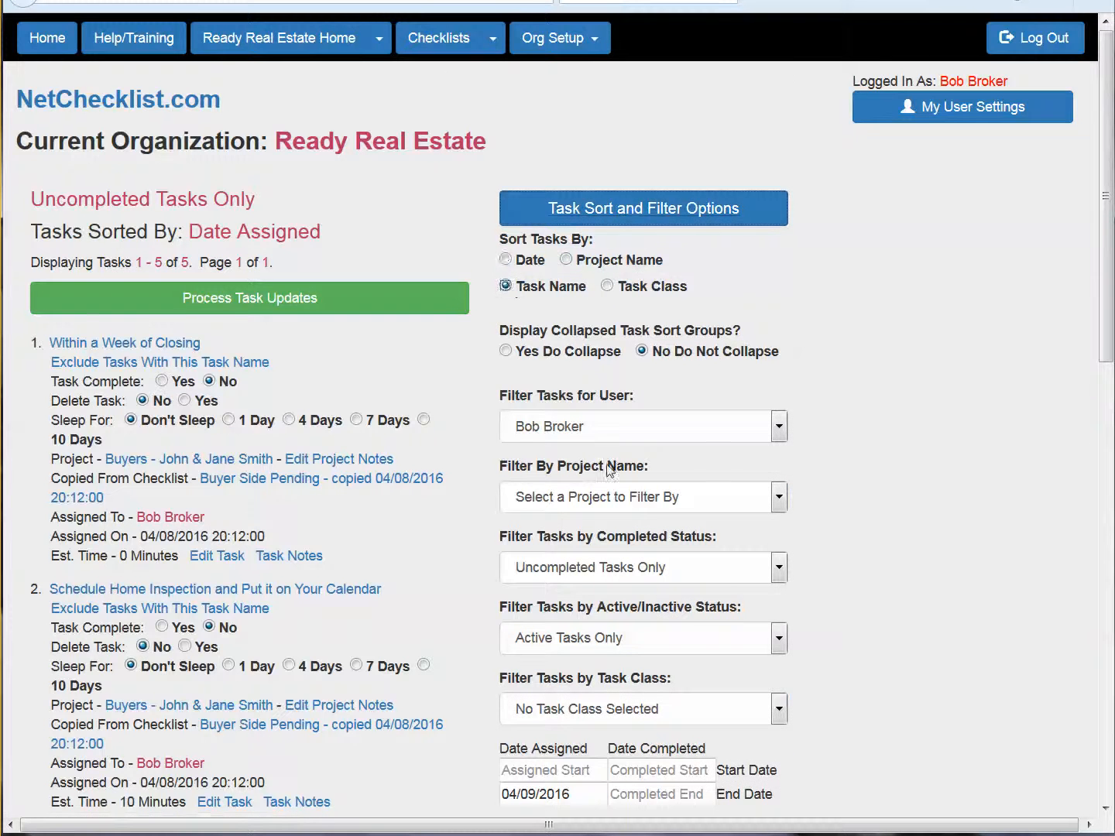
scroll(606, 476, "down", 5)
left_click(542, 416)
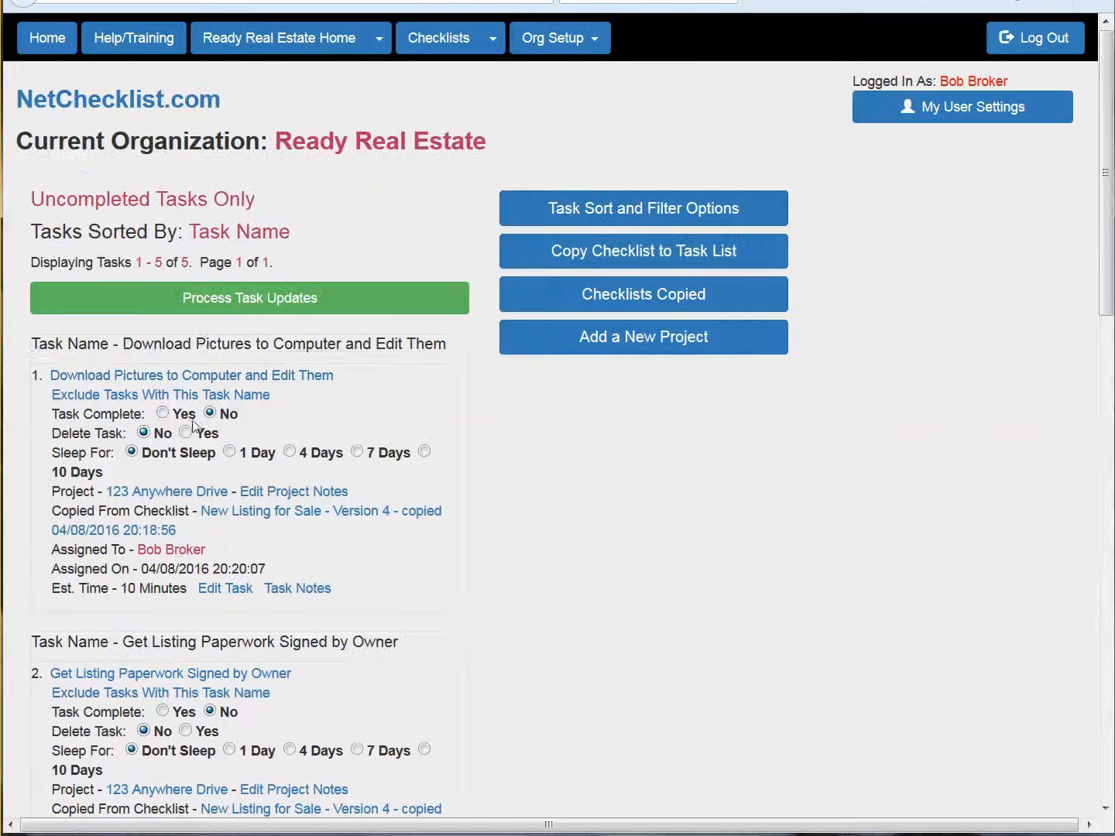
- Collapse the Download Pictures to Computer, Get Listing Paperwork Signed by Owner, and Schedule Home Inspection task name groups
left_click(194, 346)
left_click(194, 397)
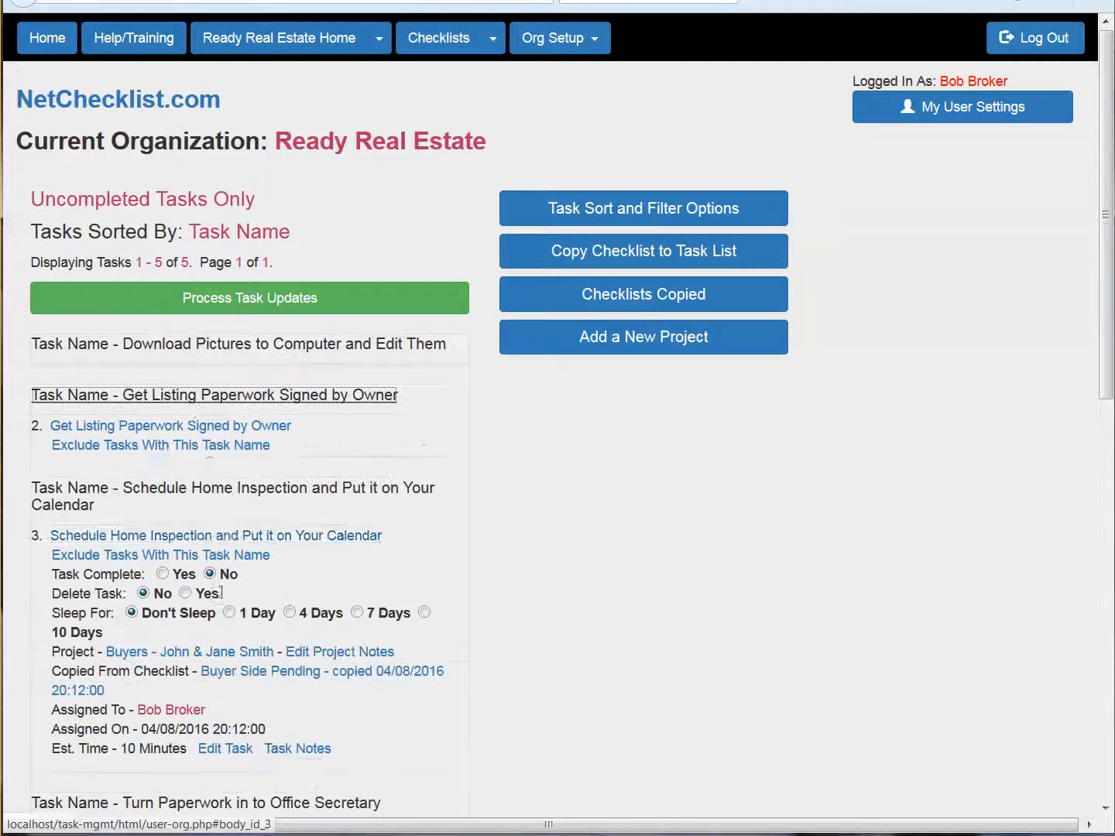
left_click(204, 457)
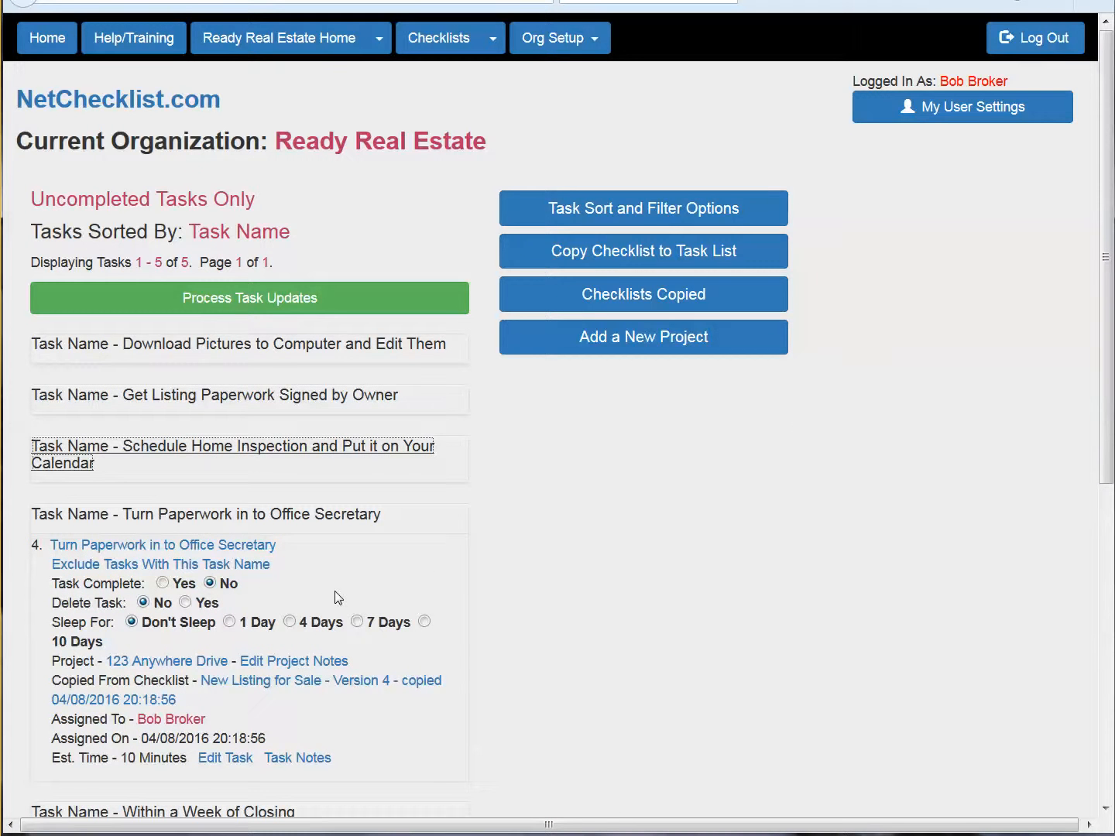
- Update the task list to sort by Task Class
left_click(610, 226)
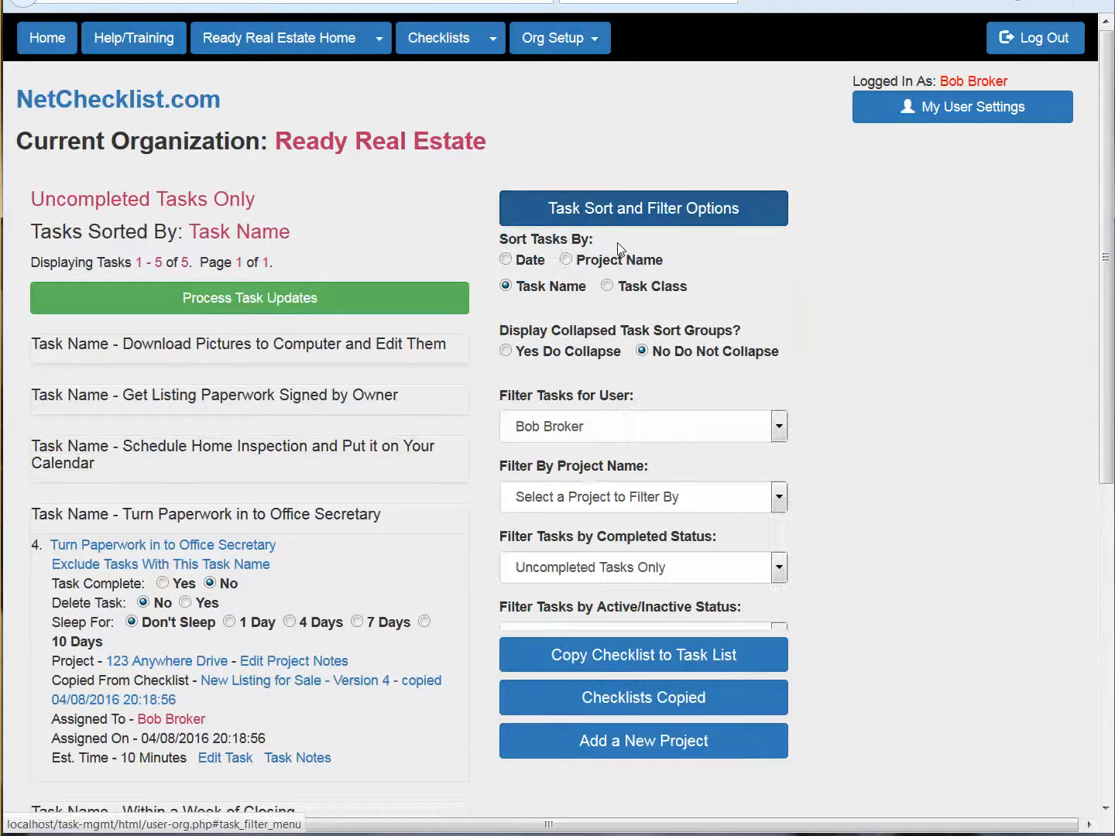
left_click(607, 286)
scroll(627, 391, "down", 5)
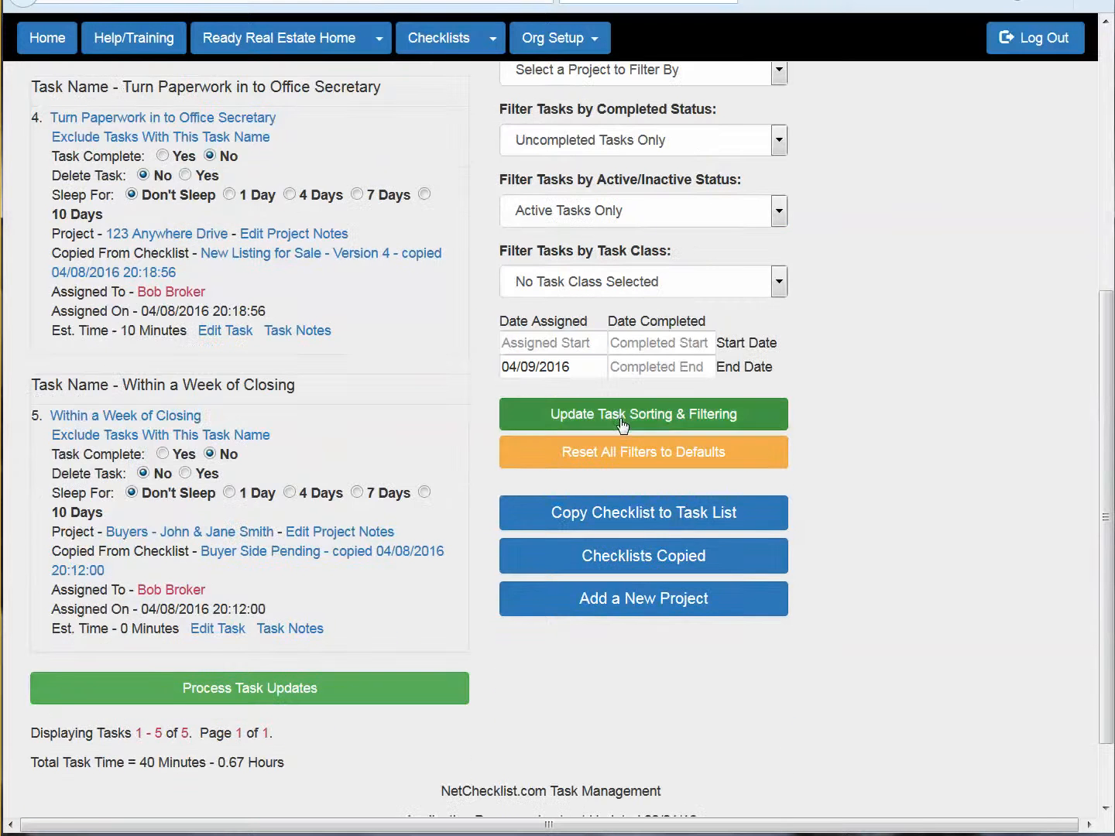
left_click(624, 418)
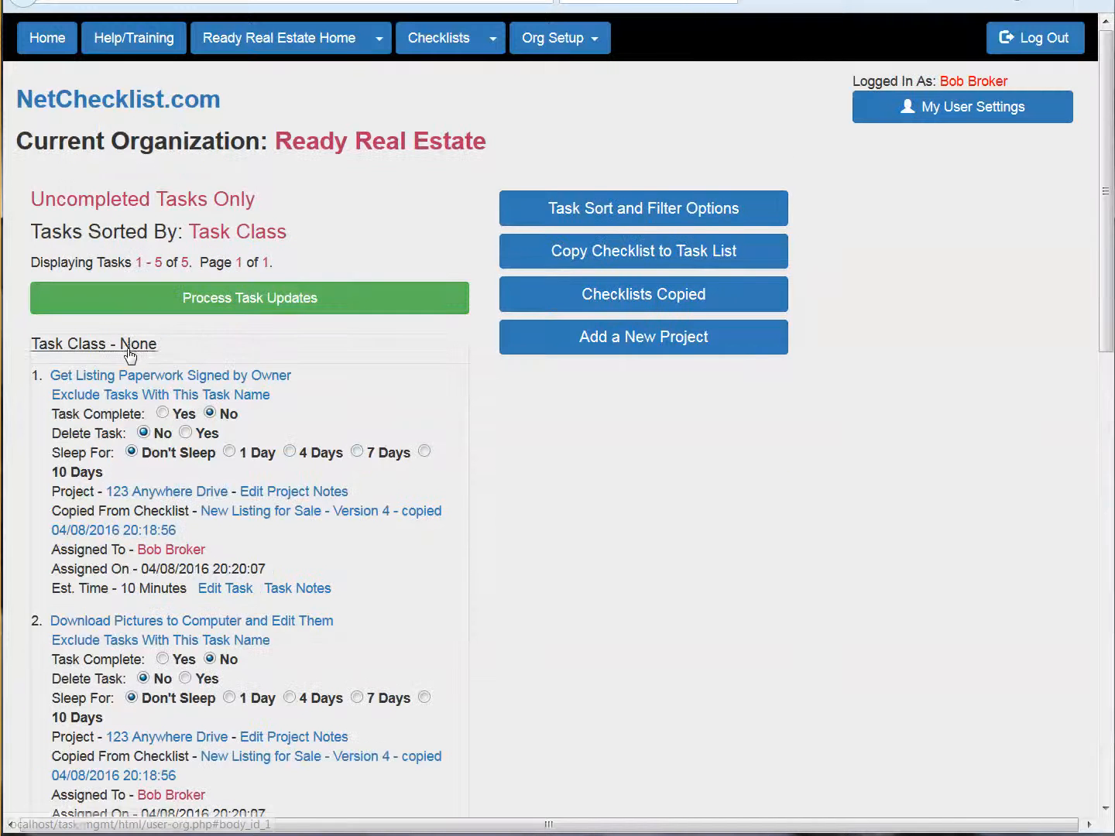
- Collapse the Task Class - None group, expand it and collapse it again
left_click(129, 344)
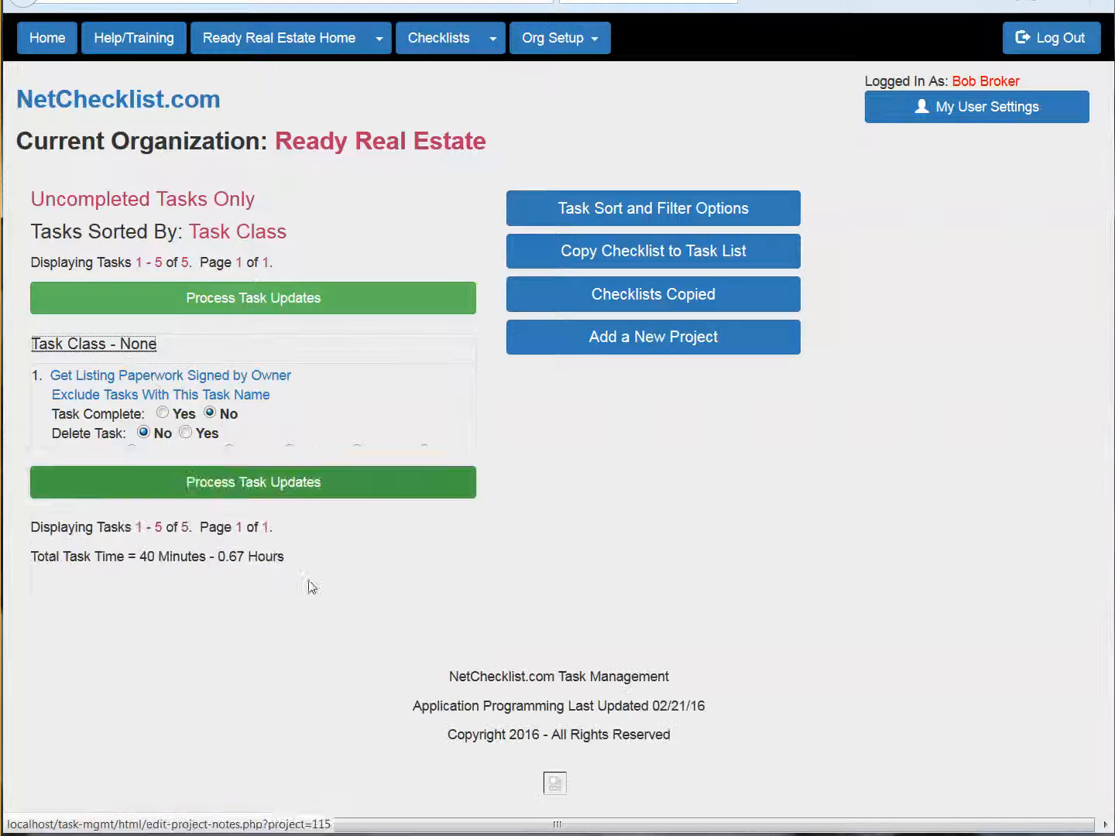
left_click(144, 348)
left_click(142, 349)
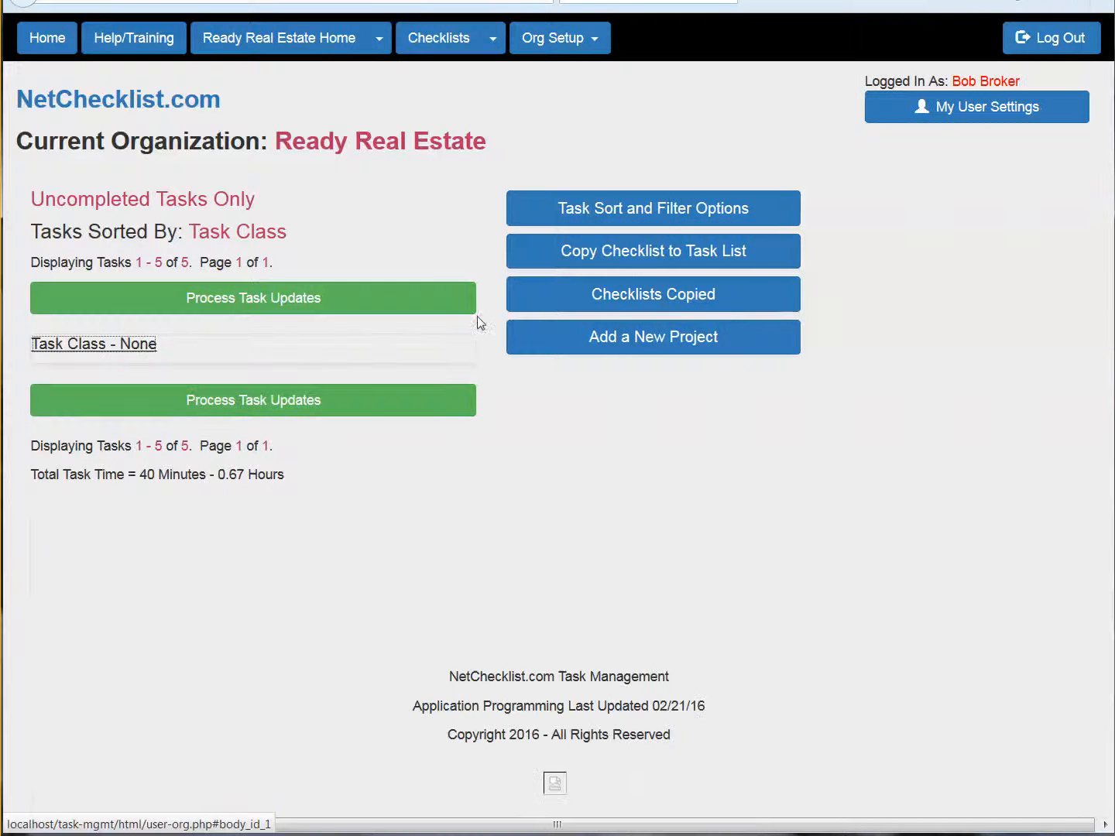
- Update the task list to sort by Project Name and look through both project groups
left_click(671, 207)
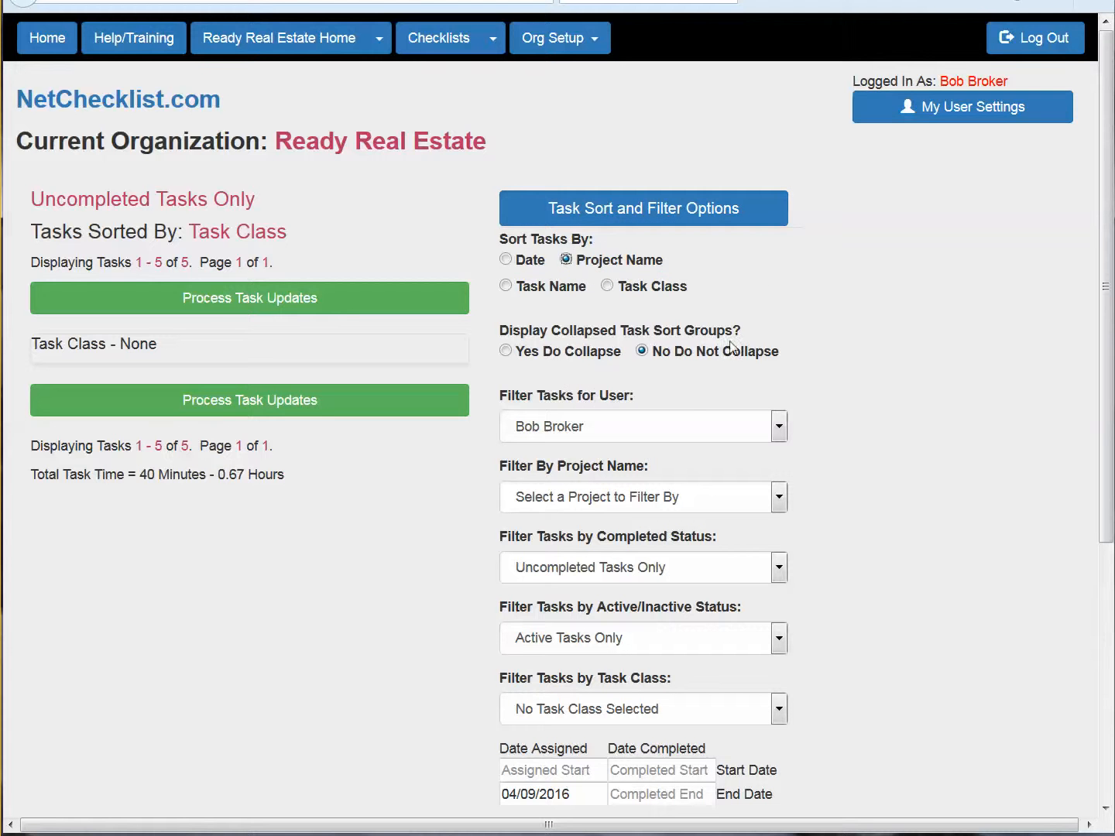
scroll(653, 569, "down", 4)
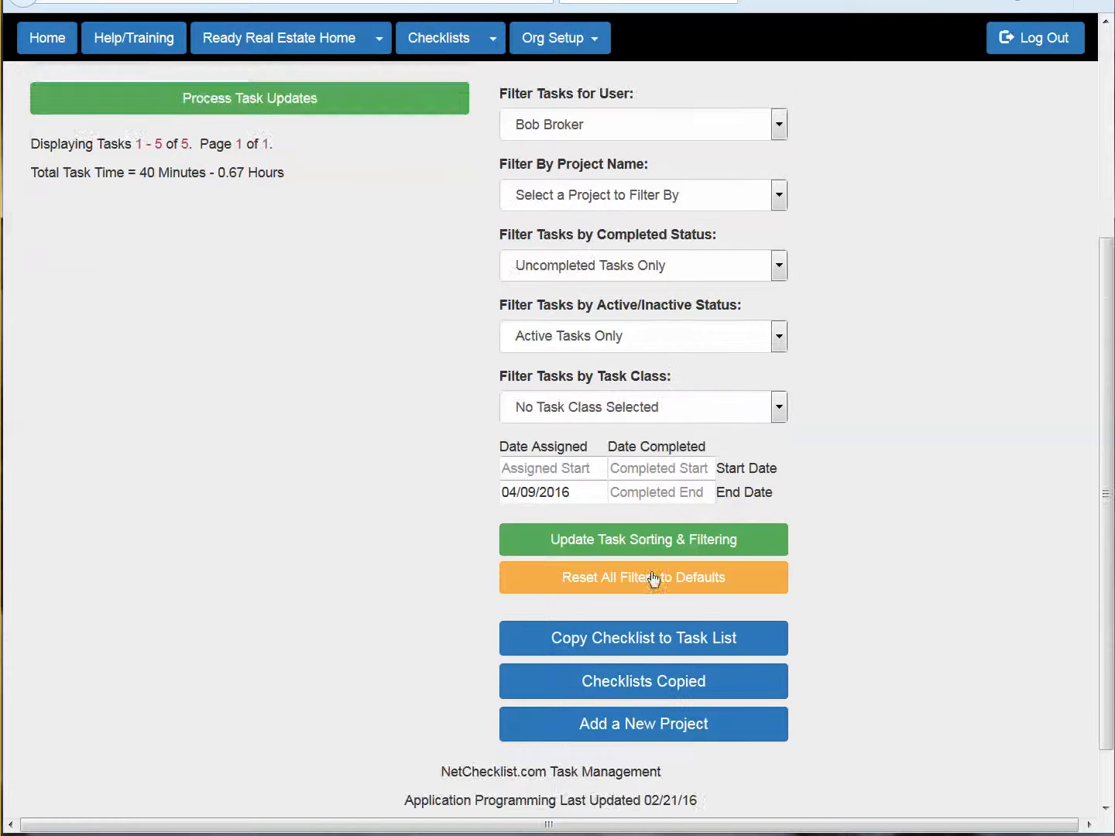
left_click(623, 527)
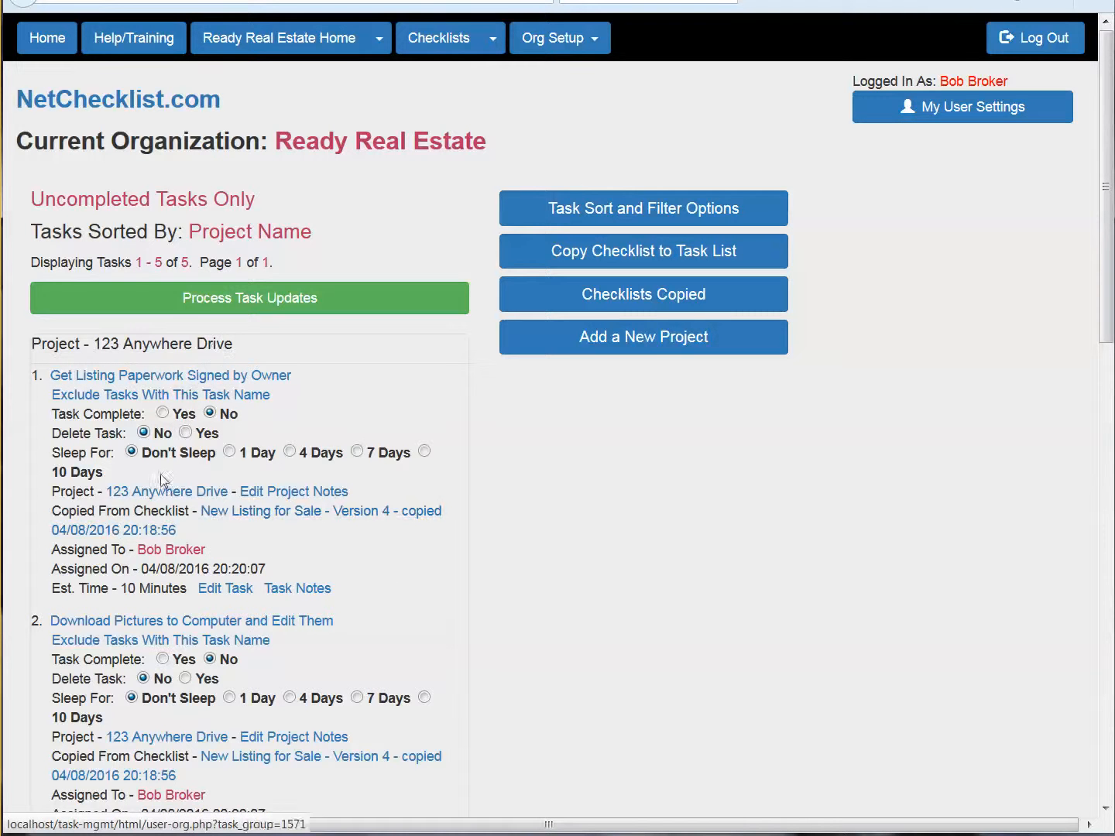
scroll(185, 510, "down", 10)
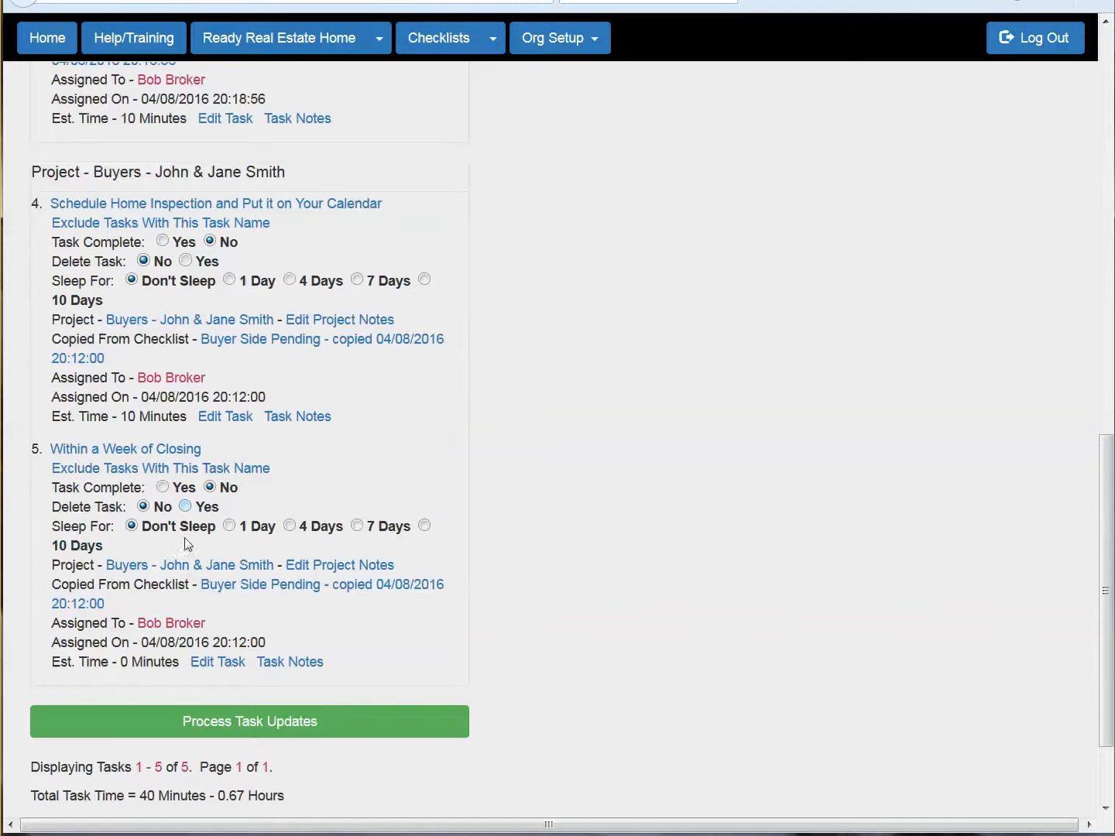
scroll(182, 548, "up", 12)
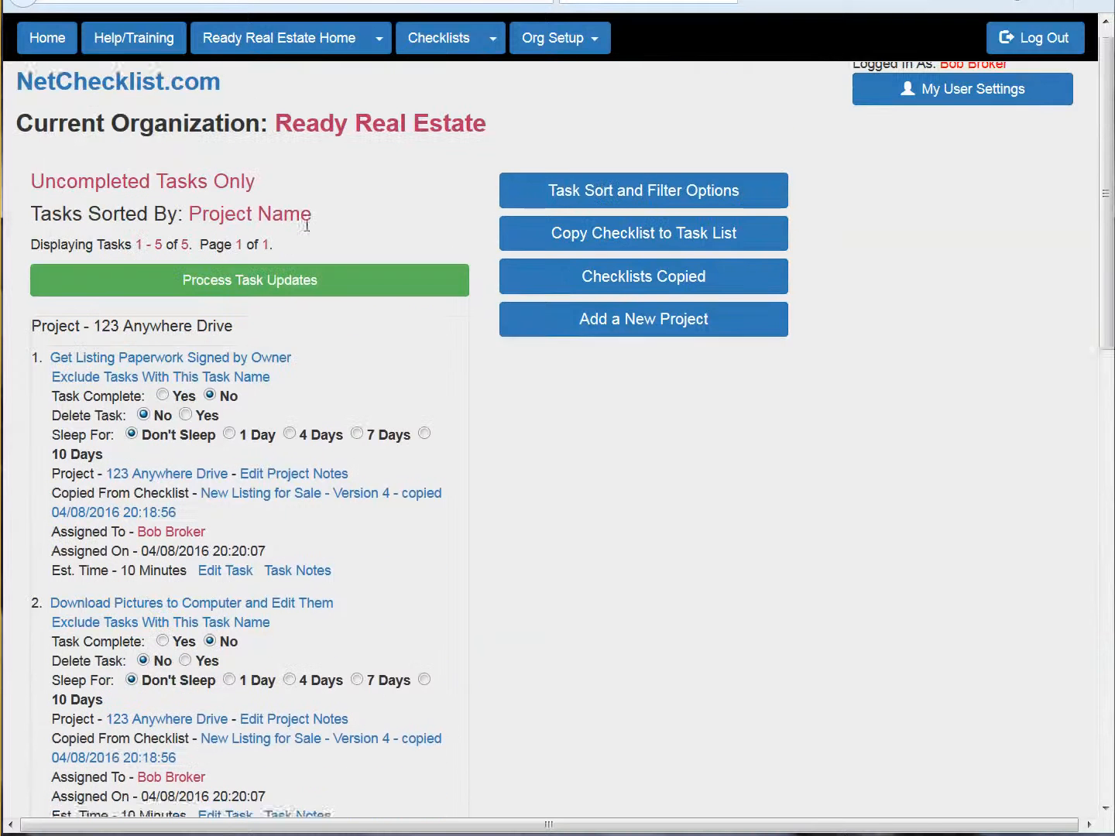
- Set Display Collapsed Task Sort Groups to Yes Do Collapse and update the task sorting and filtering
left_click(427, 38)
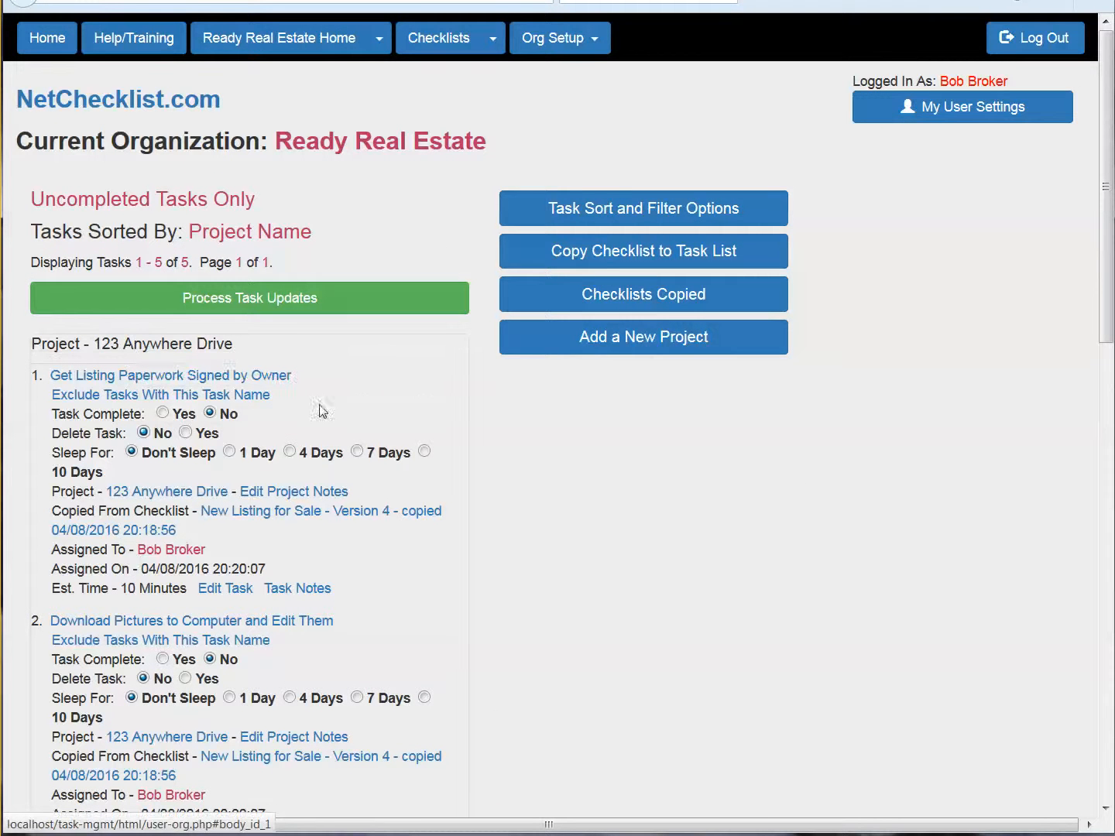
left_click(647, 221)
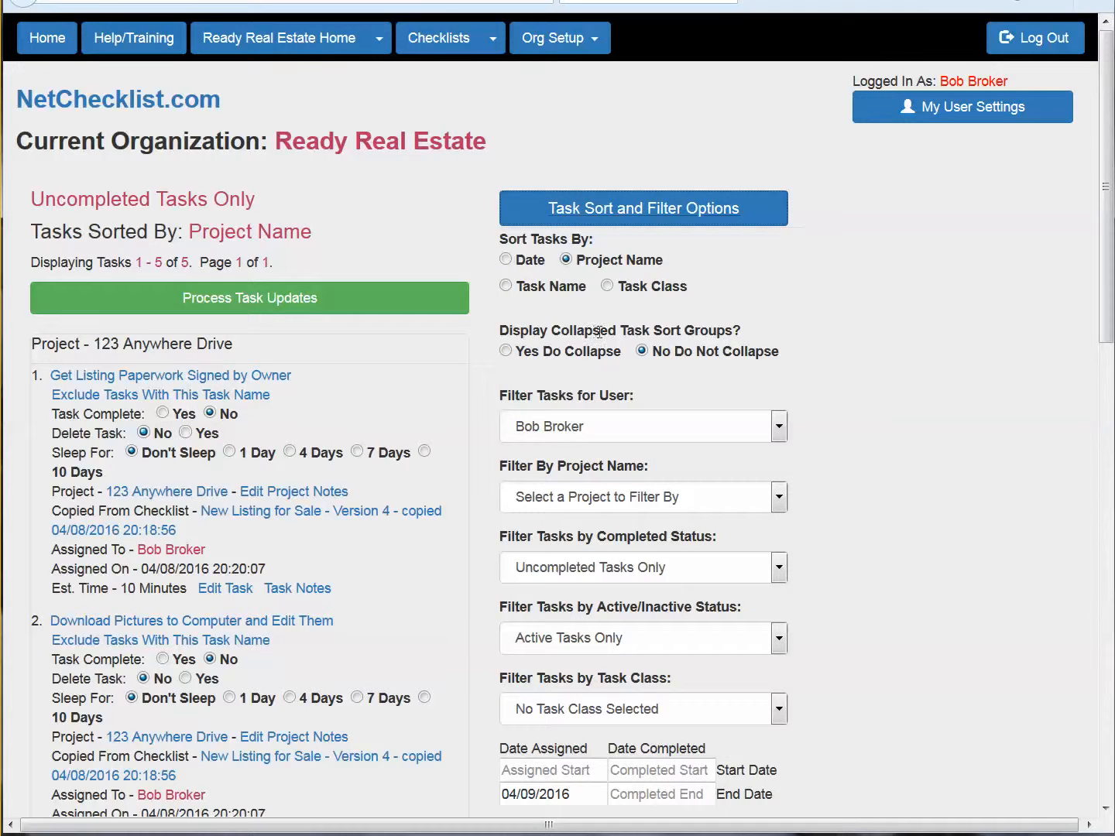
left_click(505, 351)
scroll(554, 410, "down", 5)
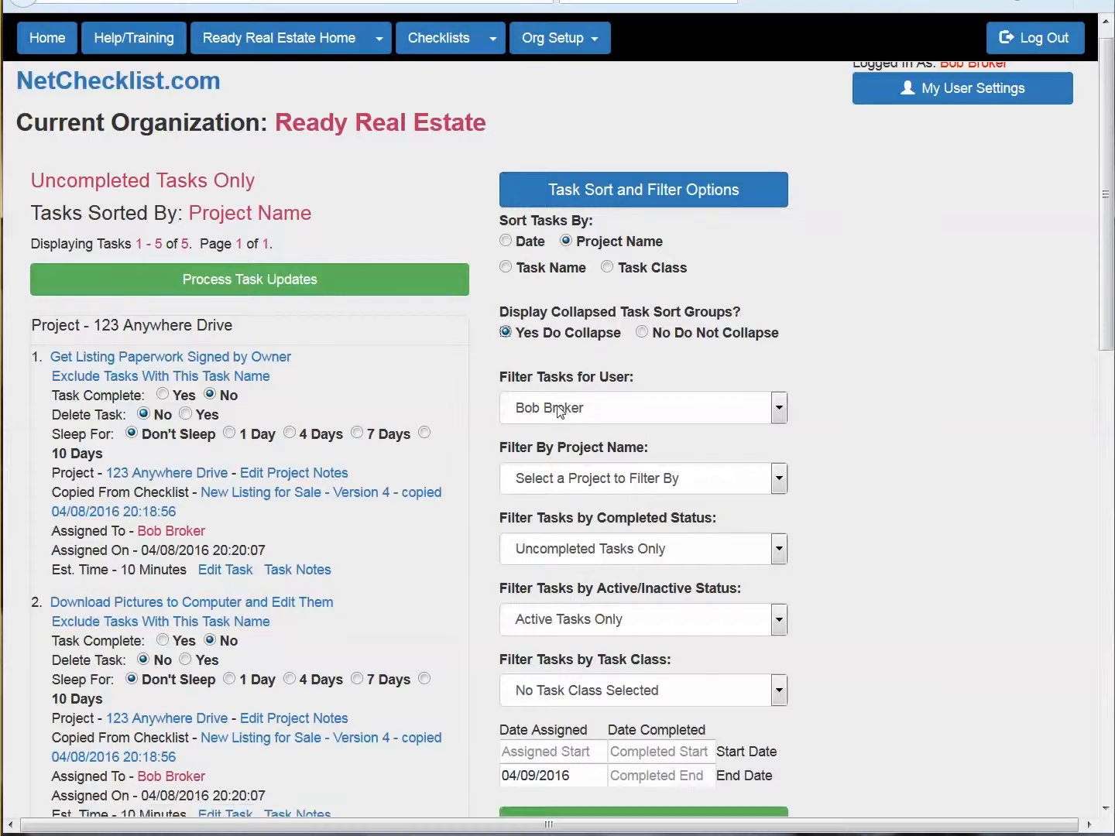
left_click(561, 430)
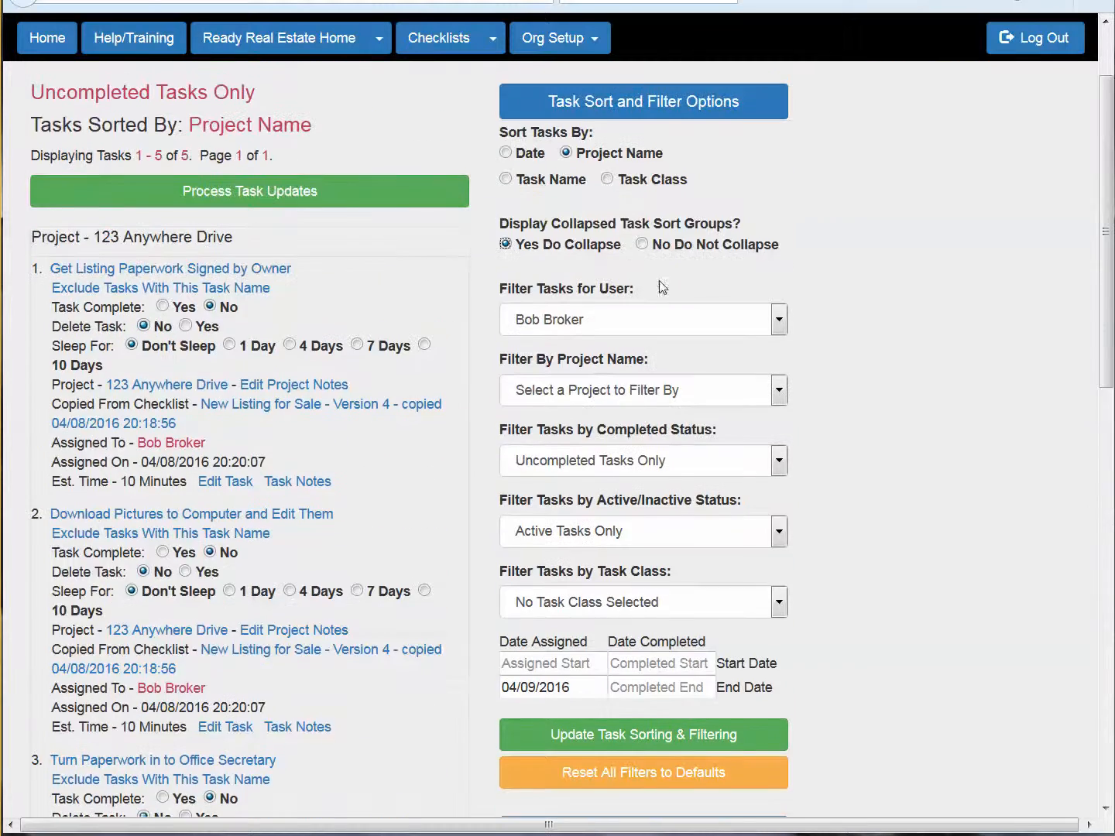
scroll(625, 527, "down", 3)
left_click(623, 523)
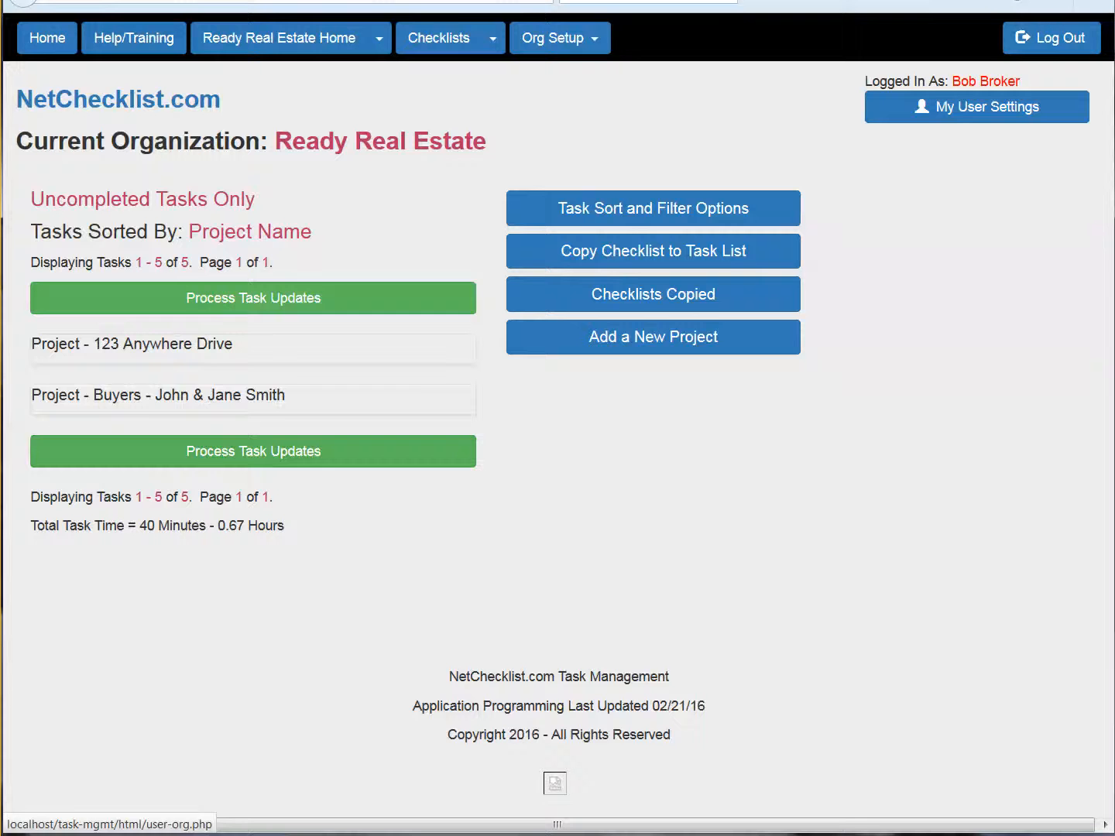
- Visit the Checklists page, return to the Ready Real Estate task list, and check how its project groups expand and collapse
left_click(476, 37)
left_click(360, 40)
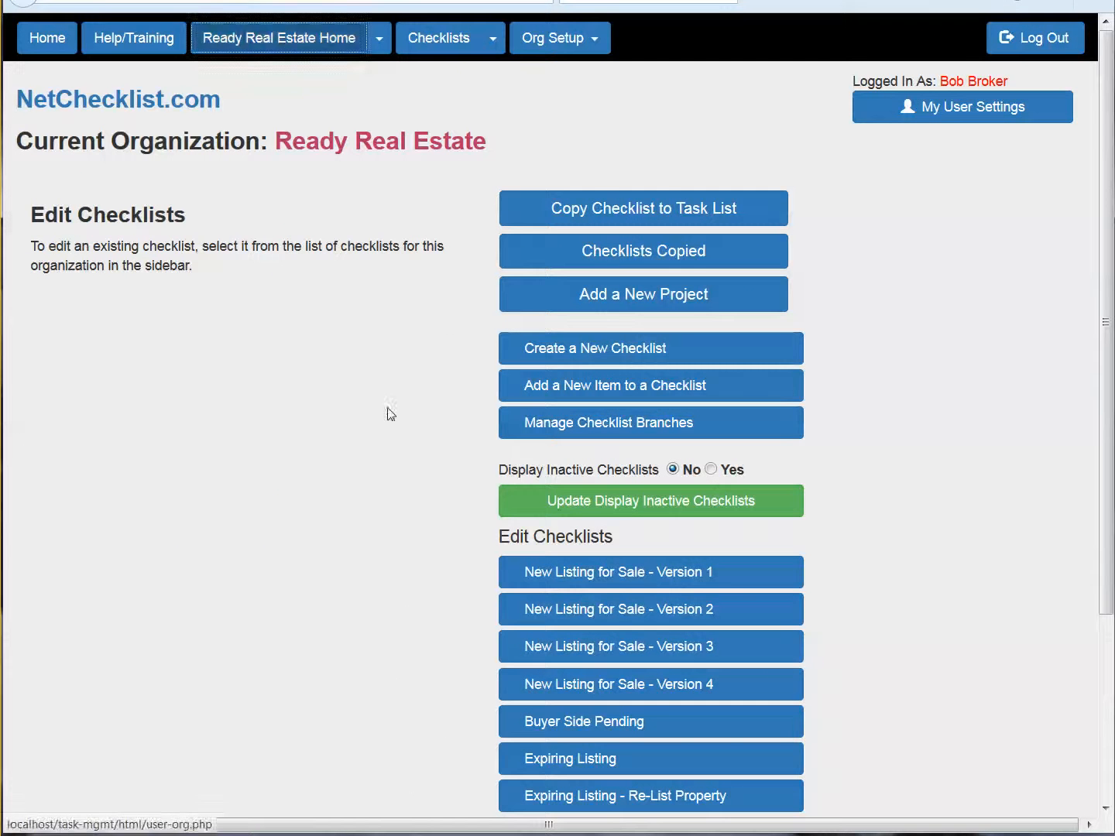
left_click(223, 351)
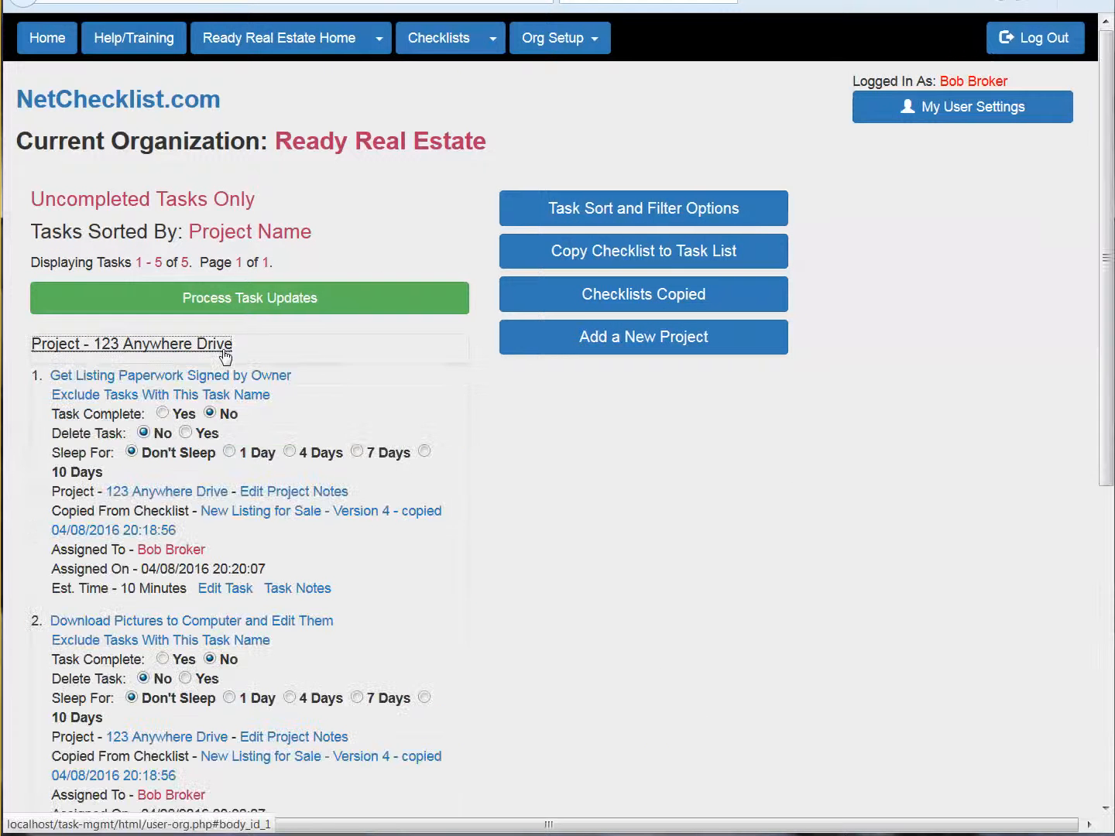
left_click(216, 353)
left_click(266, 394)
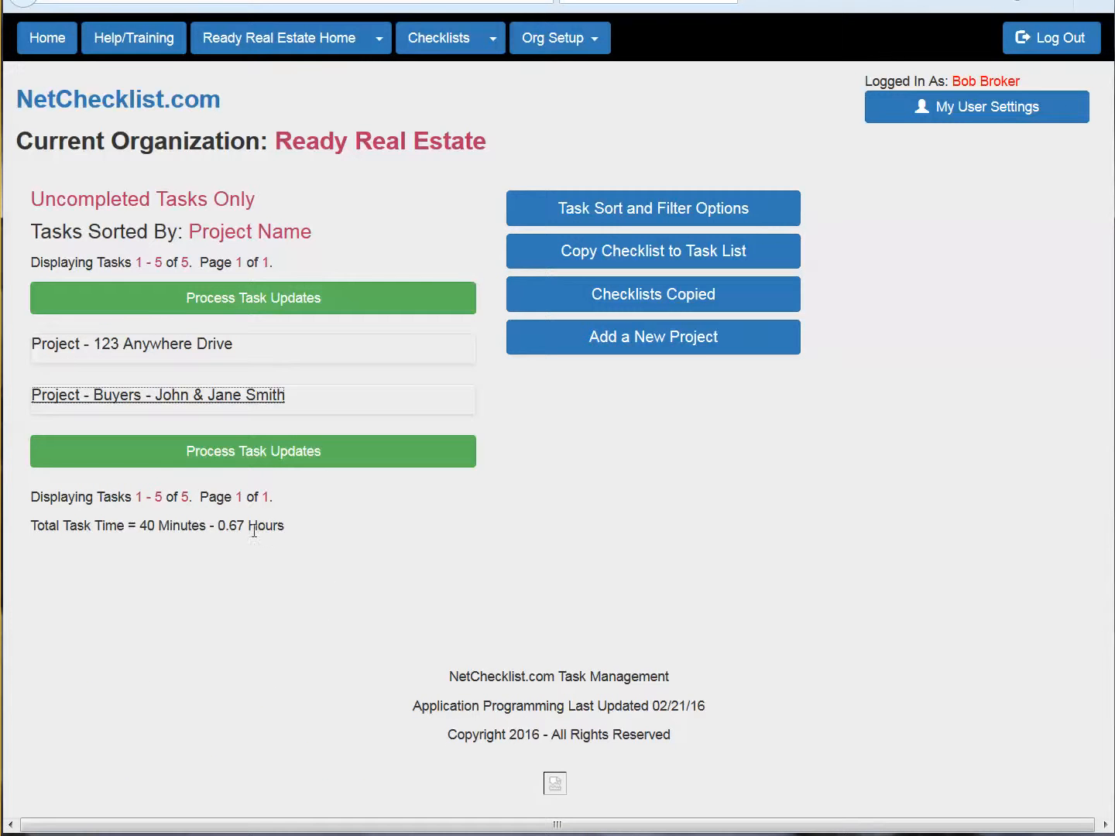
- Compare the collapse setting in the sort and filter options with the user settings, and leave the user settings without saving
left_click(622, 209)
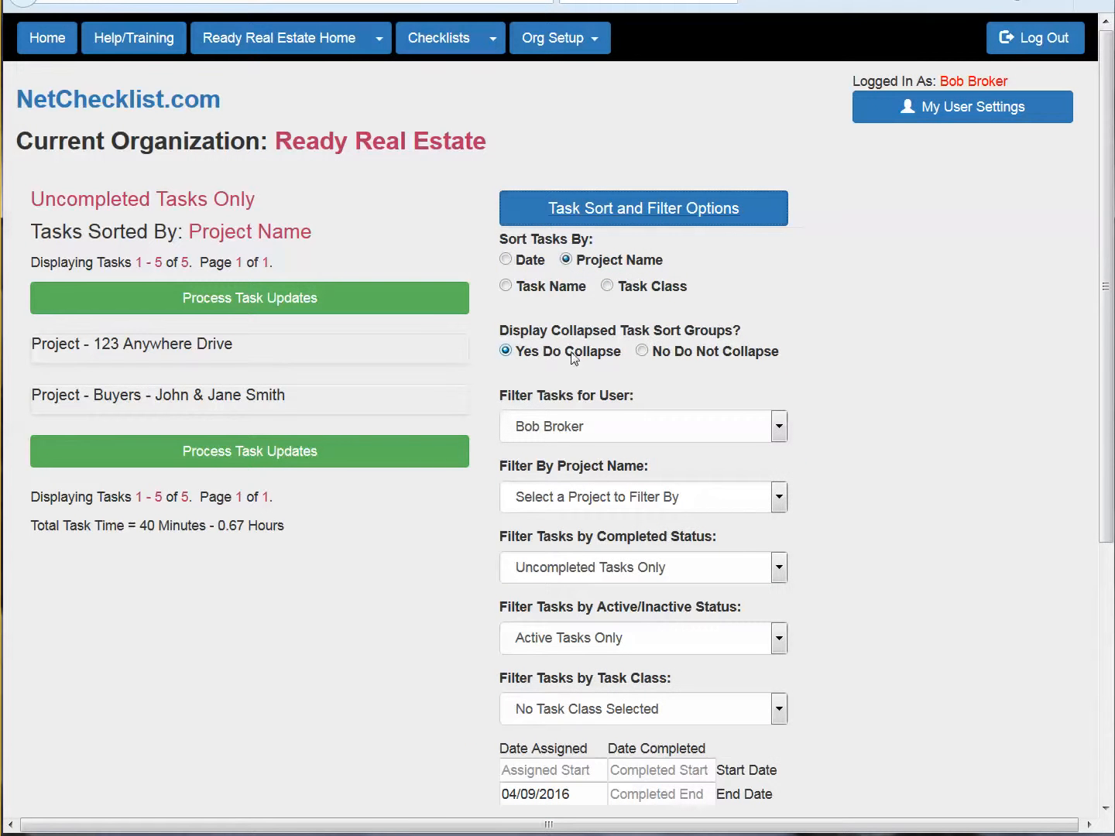
left_click(965, 109)
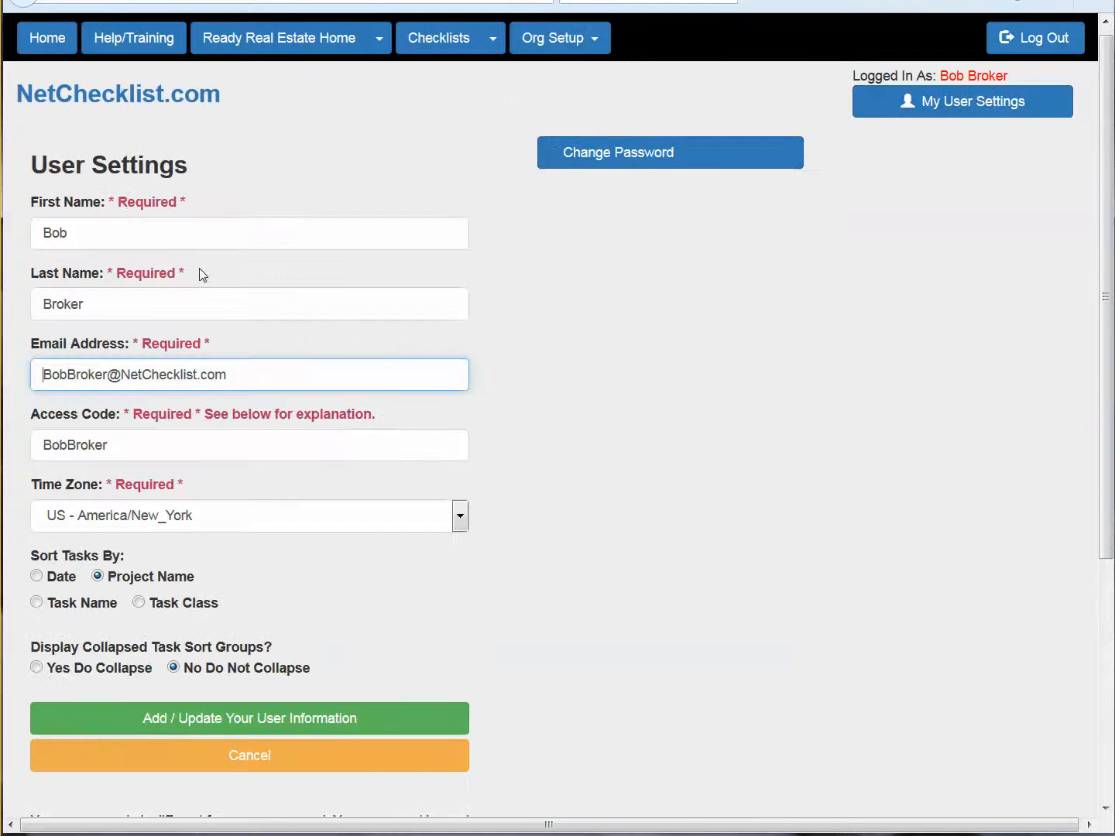
scroll(199, 271, "down", 4)
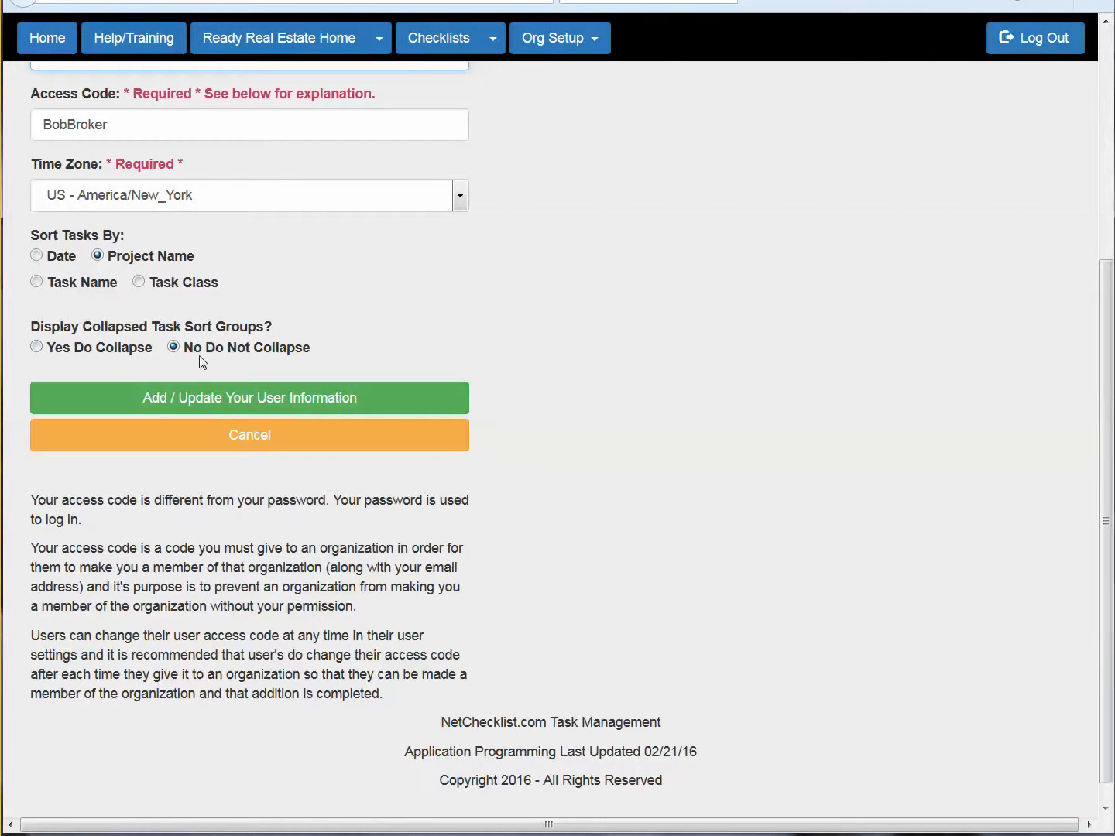
left_click(240, 438)
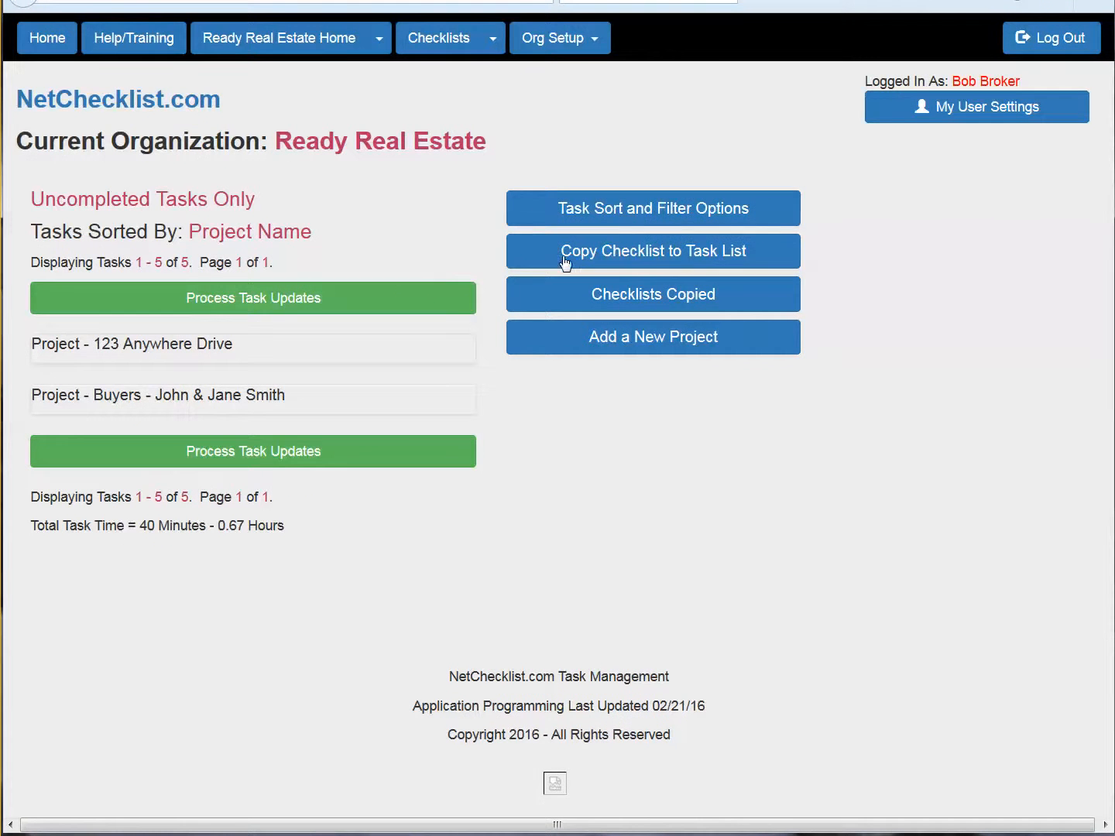
- Expand the first project group and filter the task list to that project through its first task's project link
left_click(592, 215)
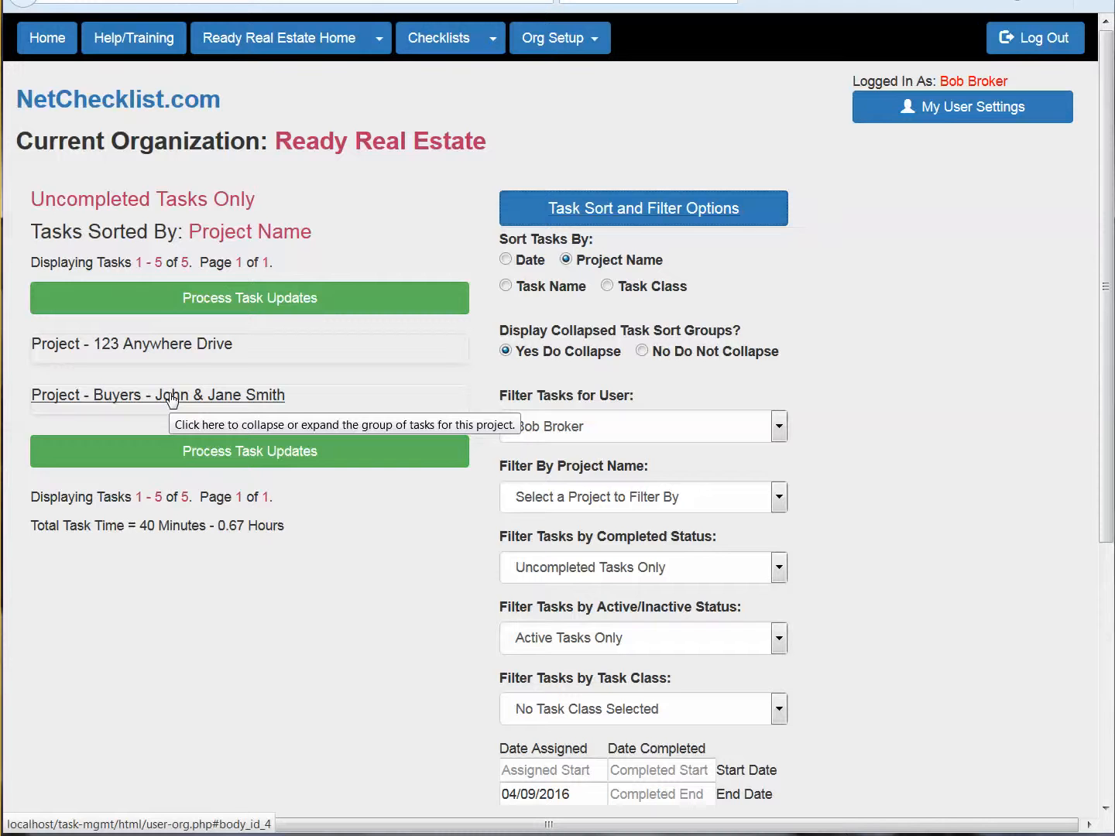
left_click(168, 346)
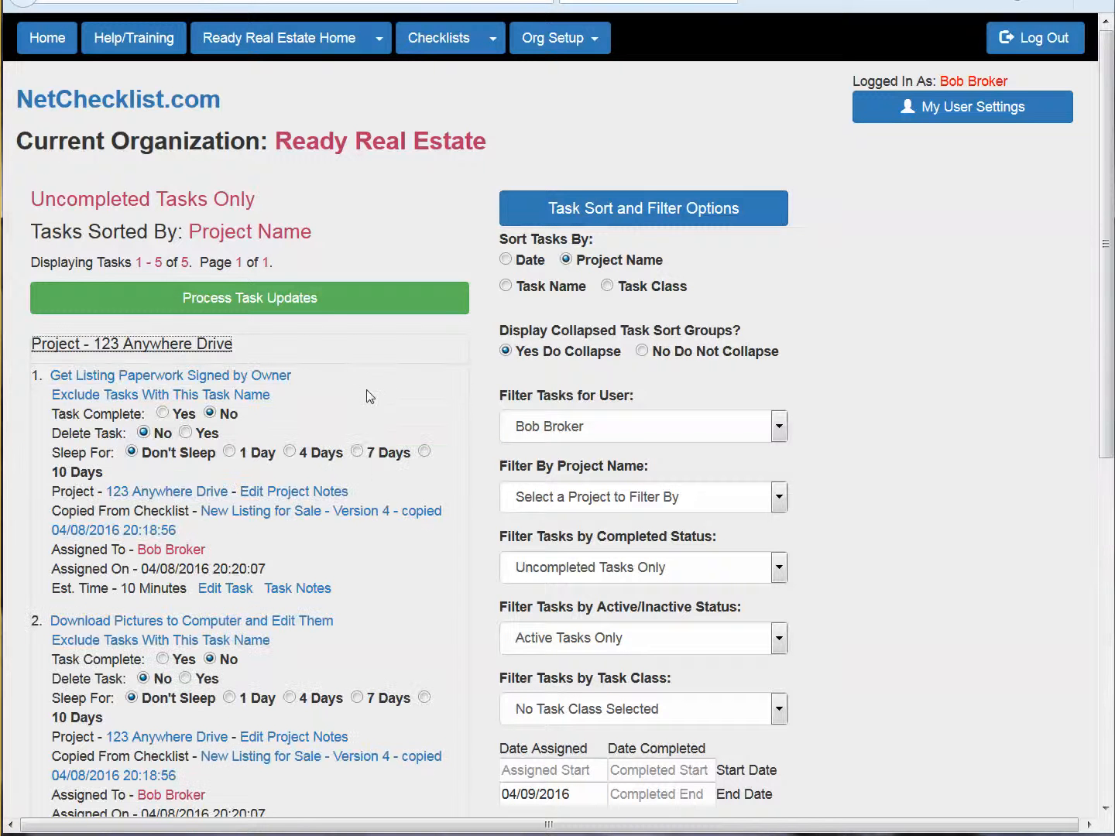
scroll(366, 390, "down", 3)
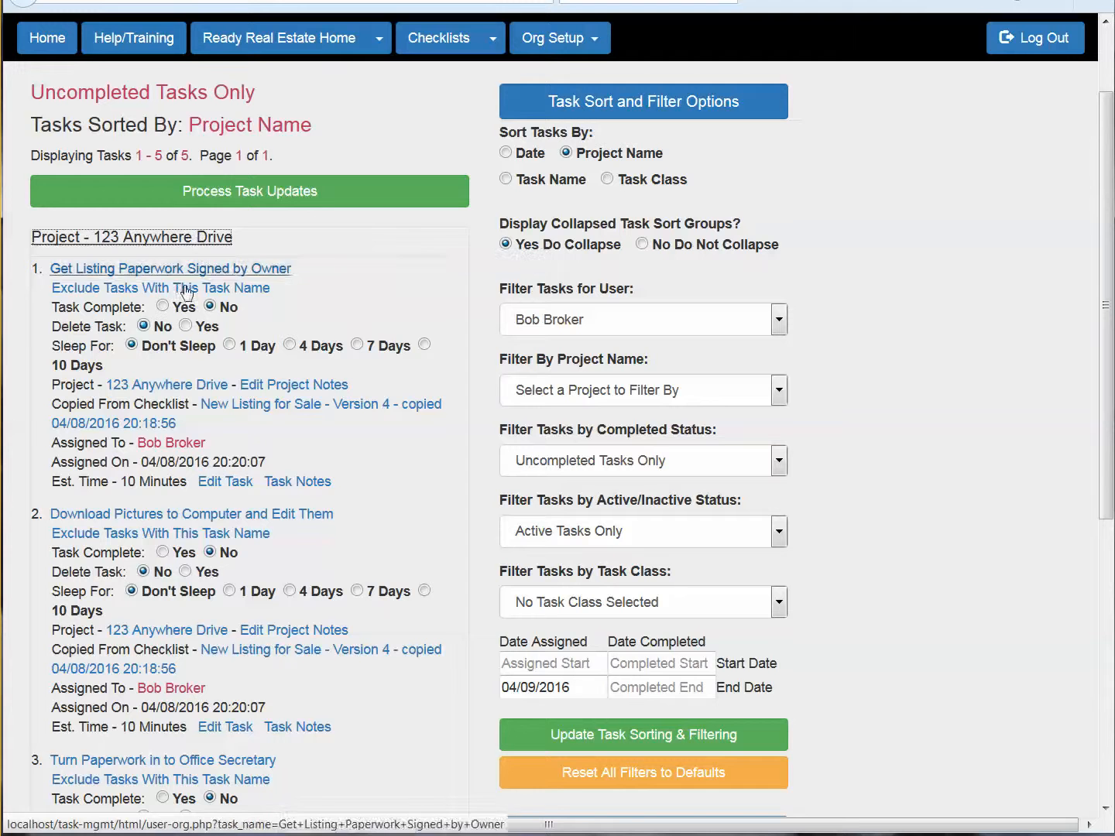
left_click(165, 387)
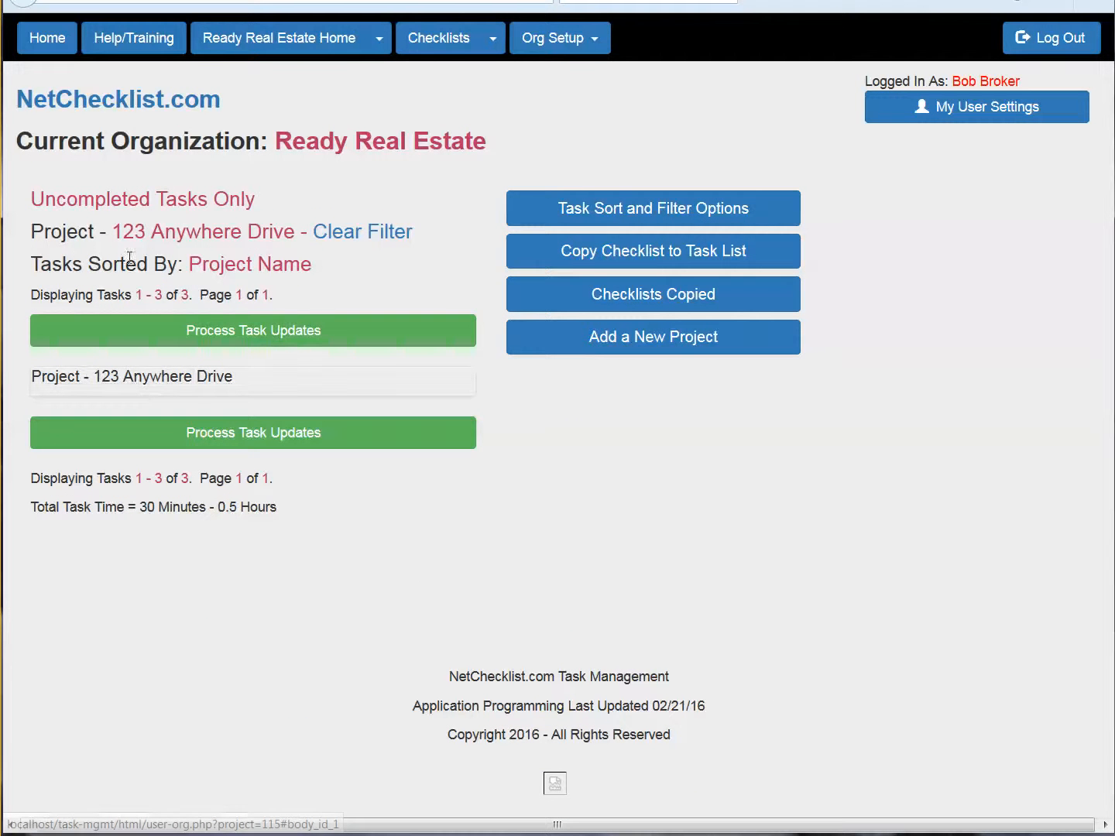
left_click_drag(31, 230, 414, 229)
left_click(476, 184)
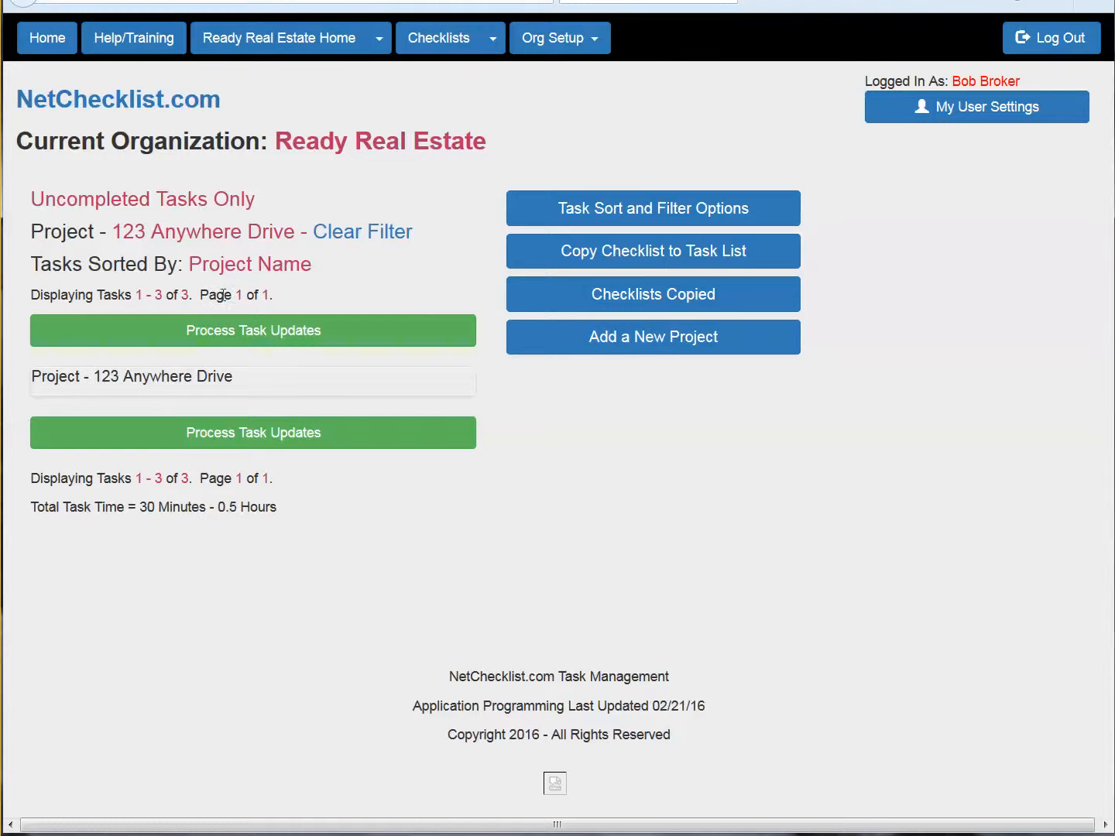
- Check the project filter in the sort and filter options and reset all filters to defaults
left_click(629, 218)
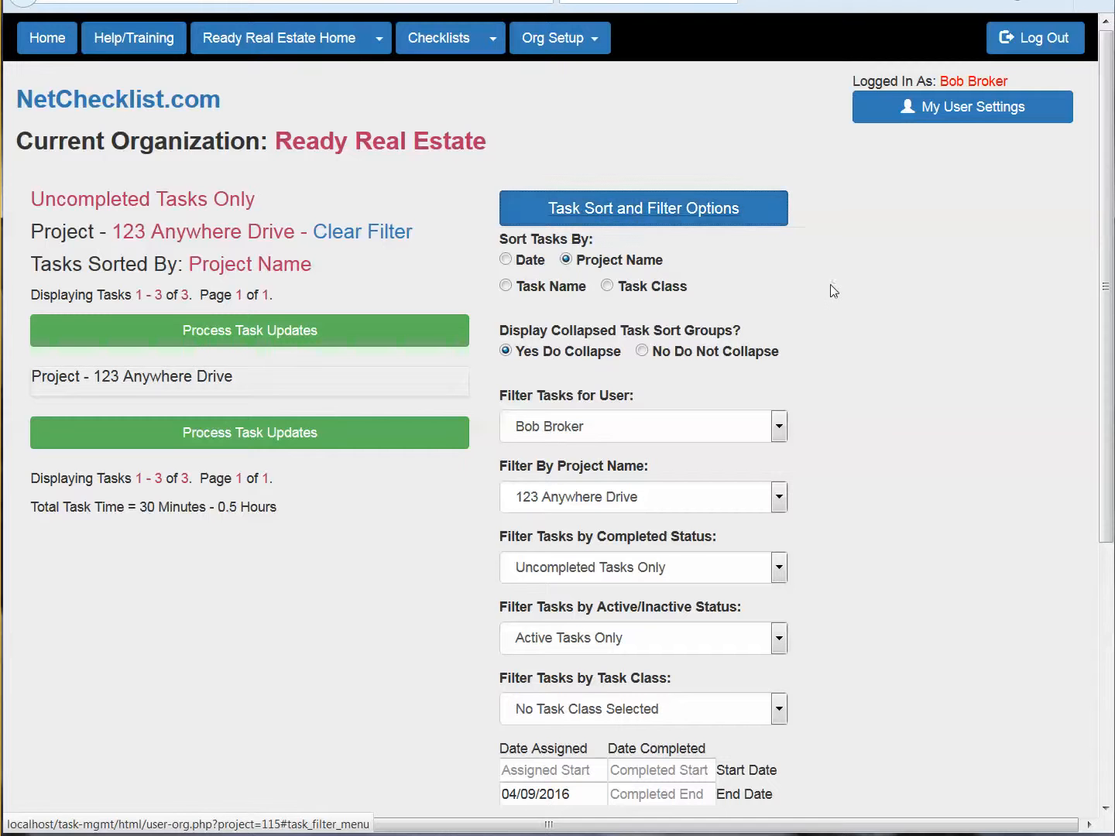
scroll(849, 309, "down", 1)
scroll(849, 308, "down", 1)
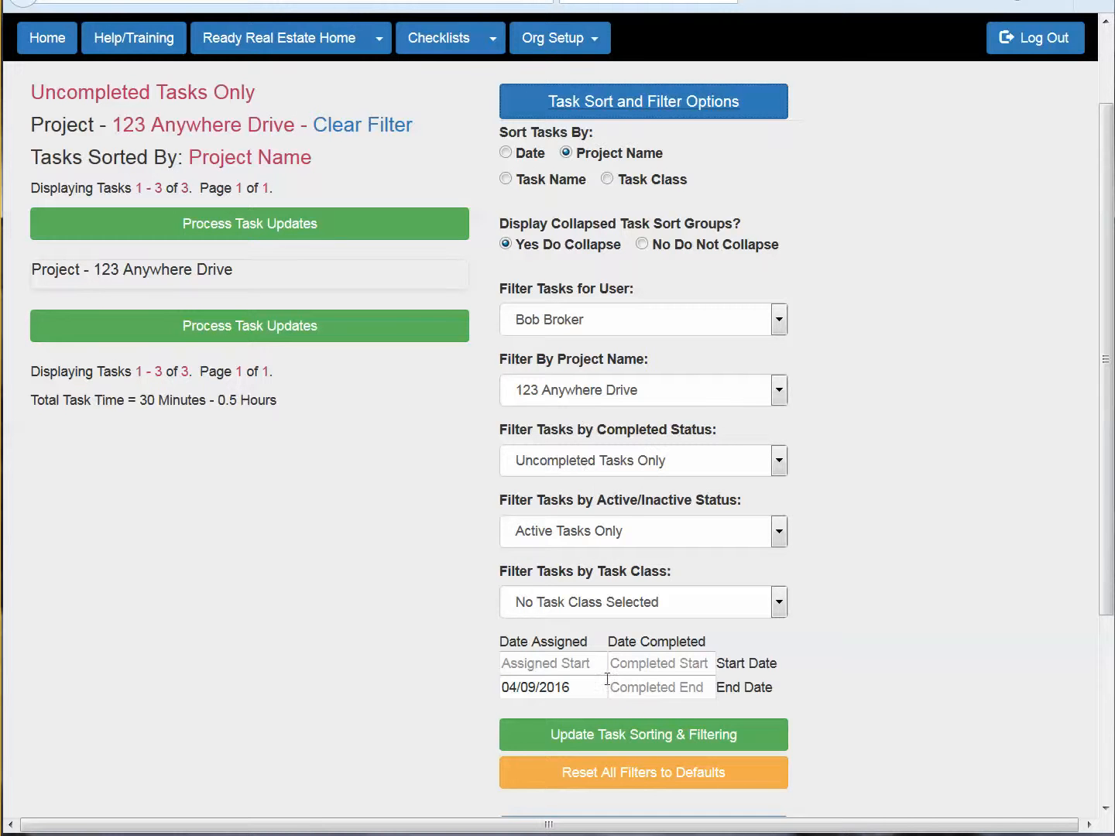
left_click(608, 773)
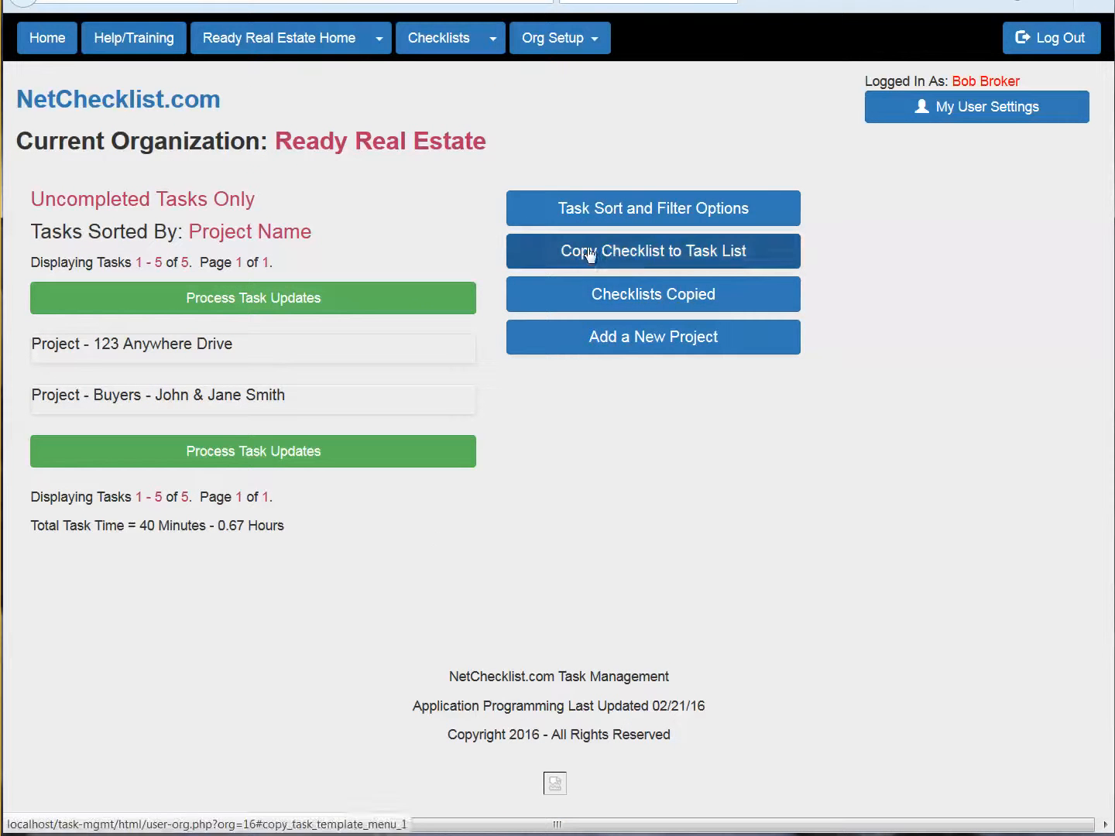
- Set Filter By Project Name to the first property-address project and update the task sorting and filtering
left_click(597, 216)
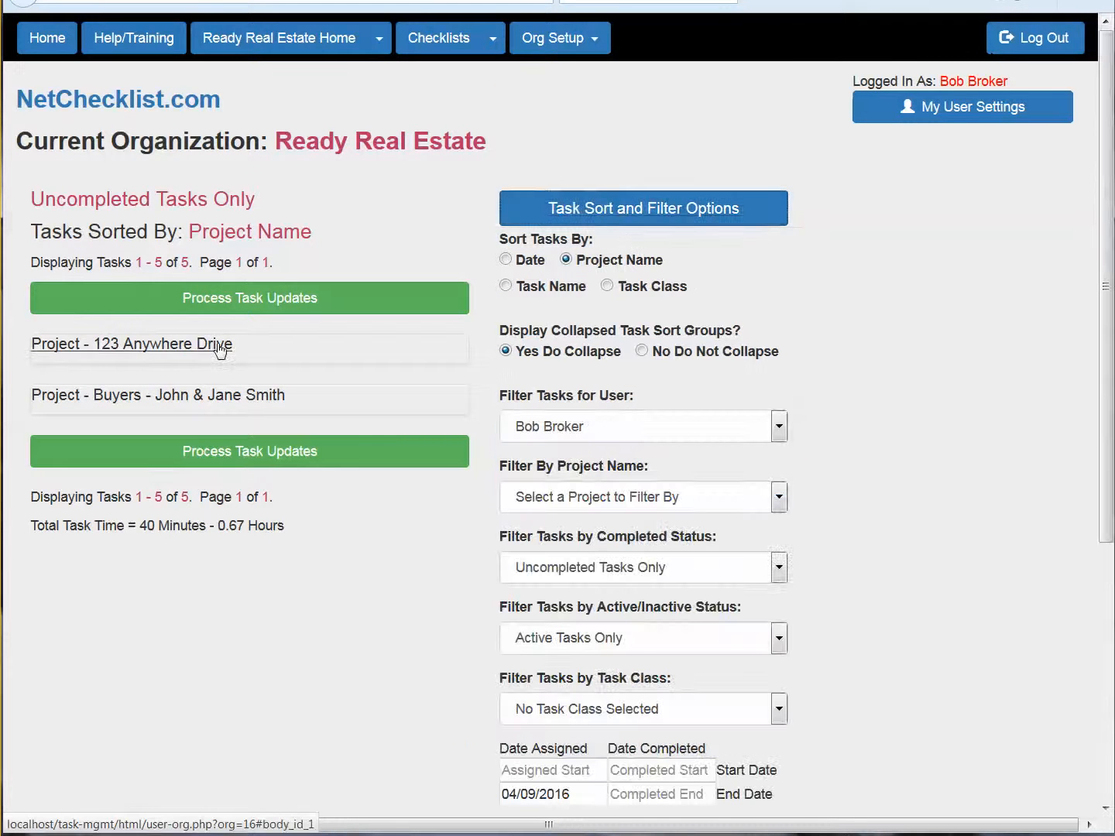
left_click(538, 505)
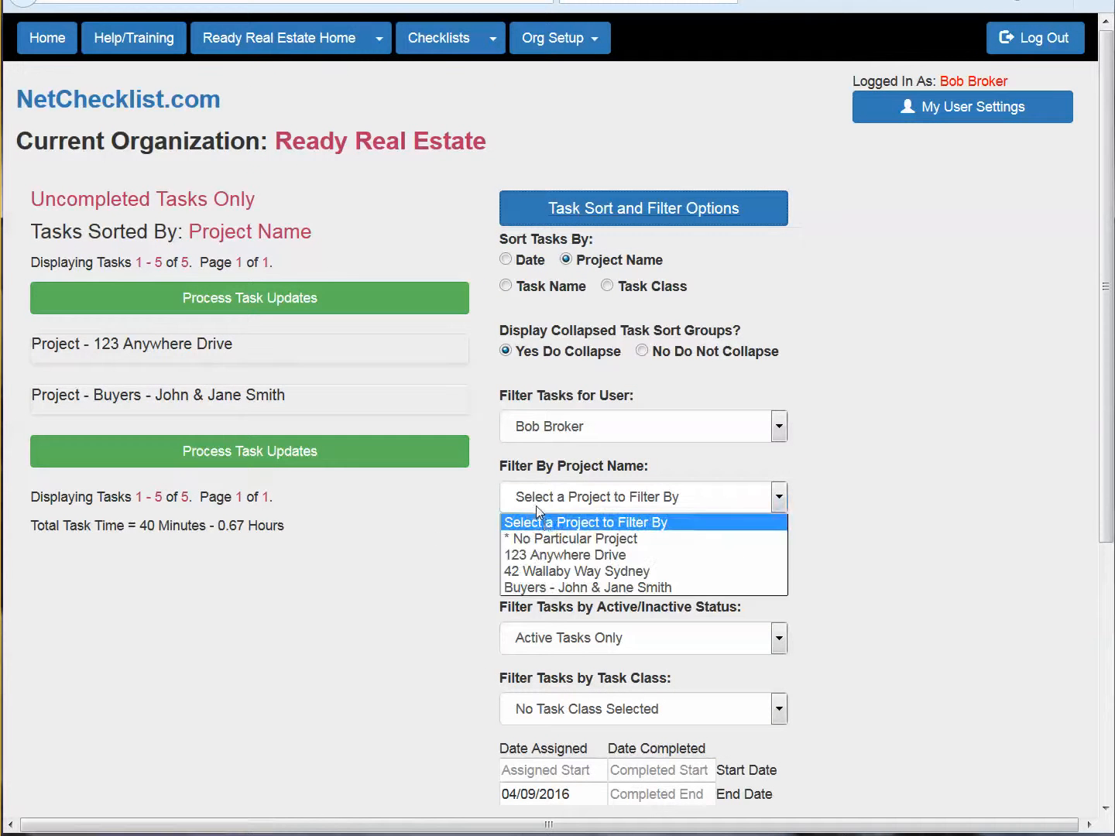
left_click(550, 554)
scroll(648, 567, "down", 2)
scroll(648, 567, "down", 5)
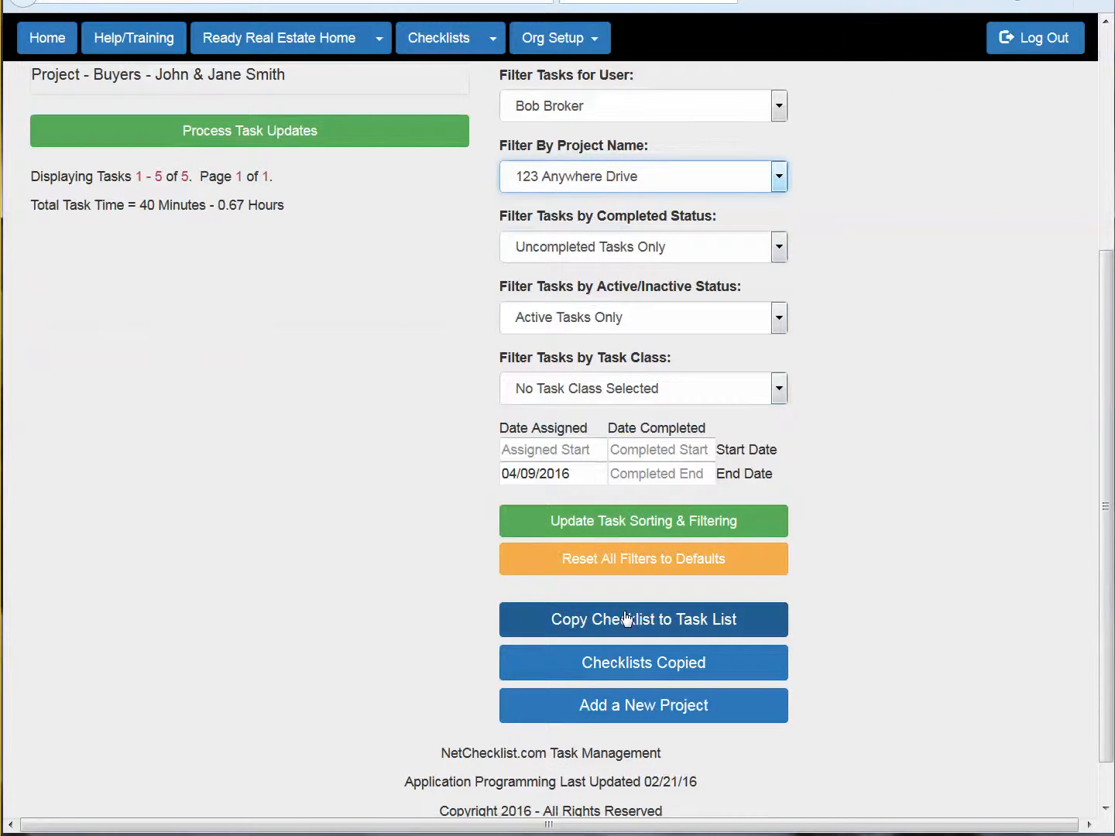
left_click(617, 521)
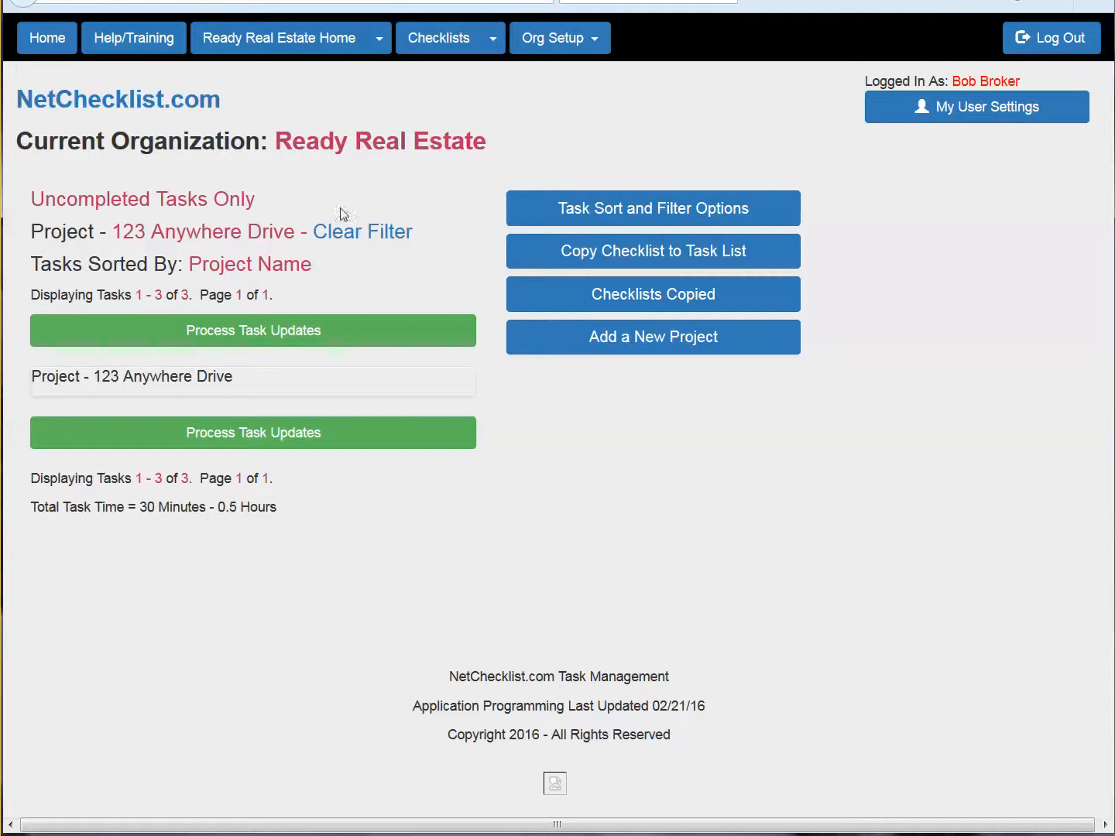
- Remove the project name filter by resetting all task filters to defaults
left_click(610, 218)
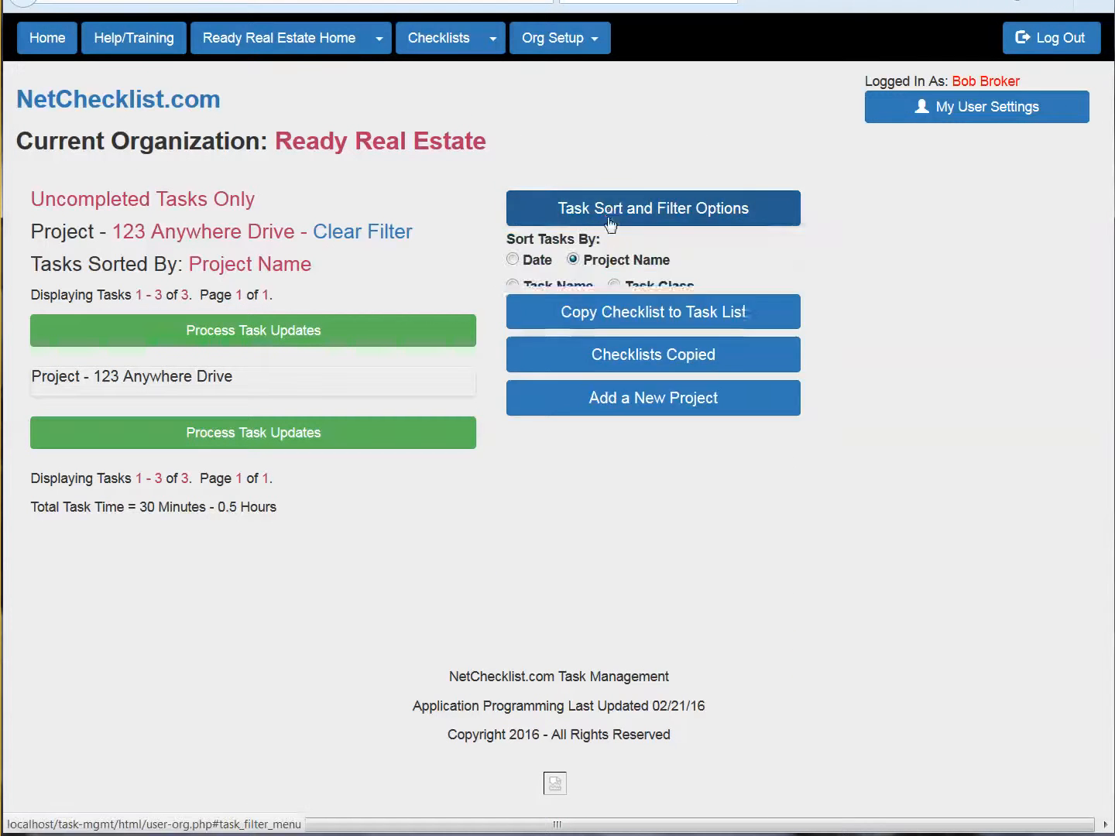
scroll(595, 509, "down", 5)
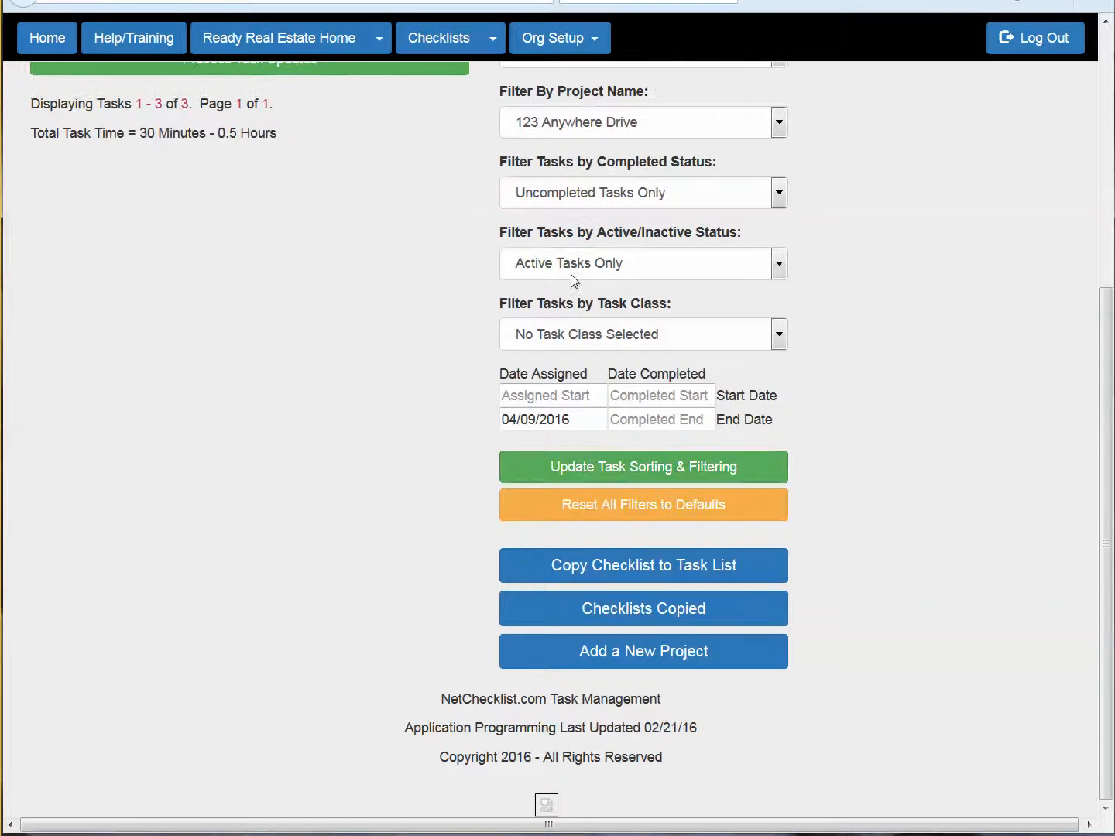
left_click(630, 507)
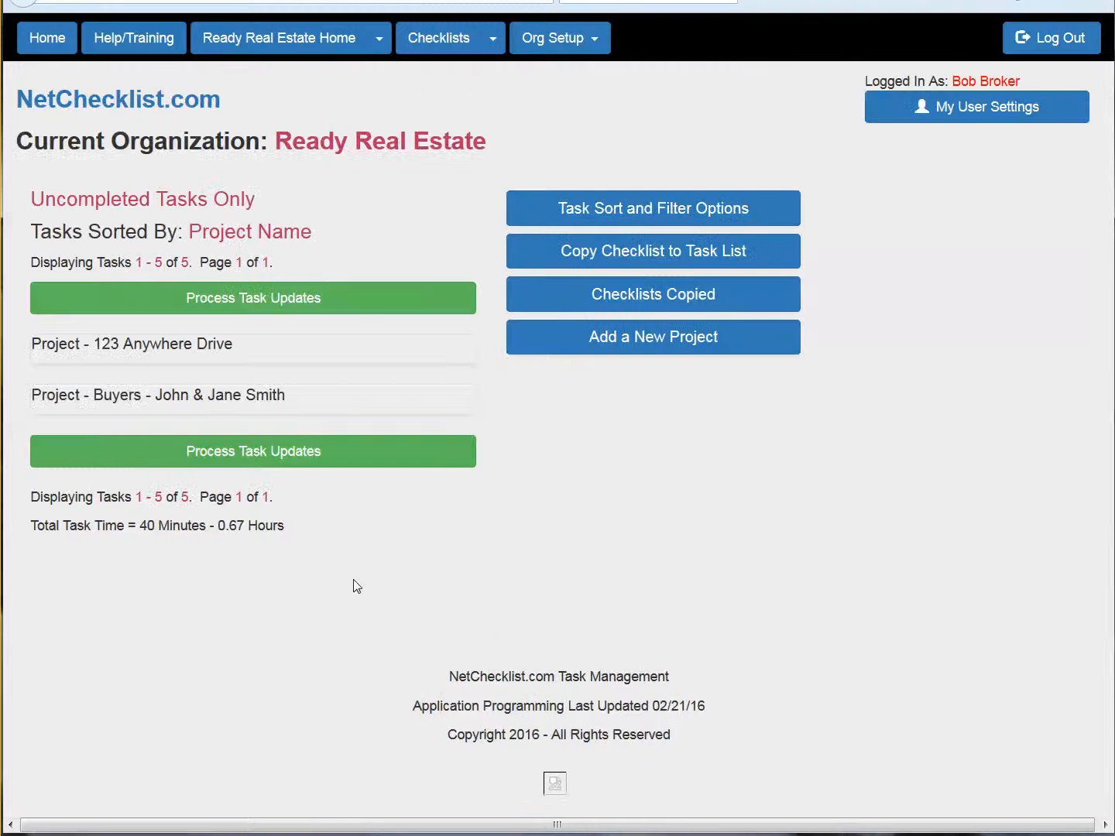
- Expand the first project group, filter the list to the task name Get Listing Paperwork Signed by Owner, and clear that filter
left_click(194, 346)
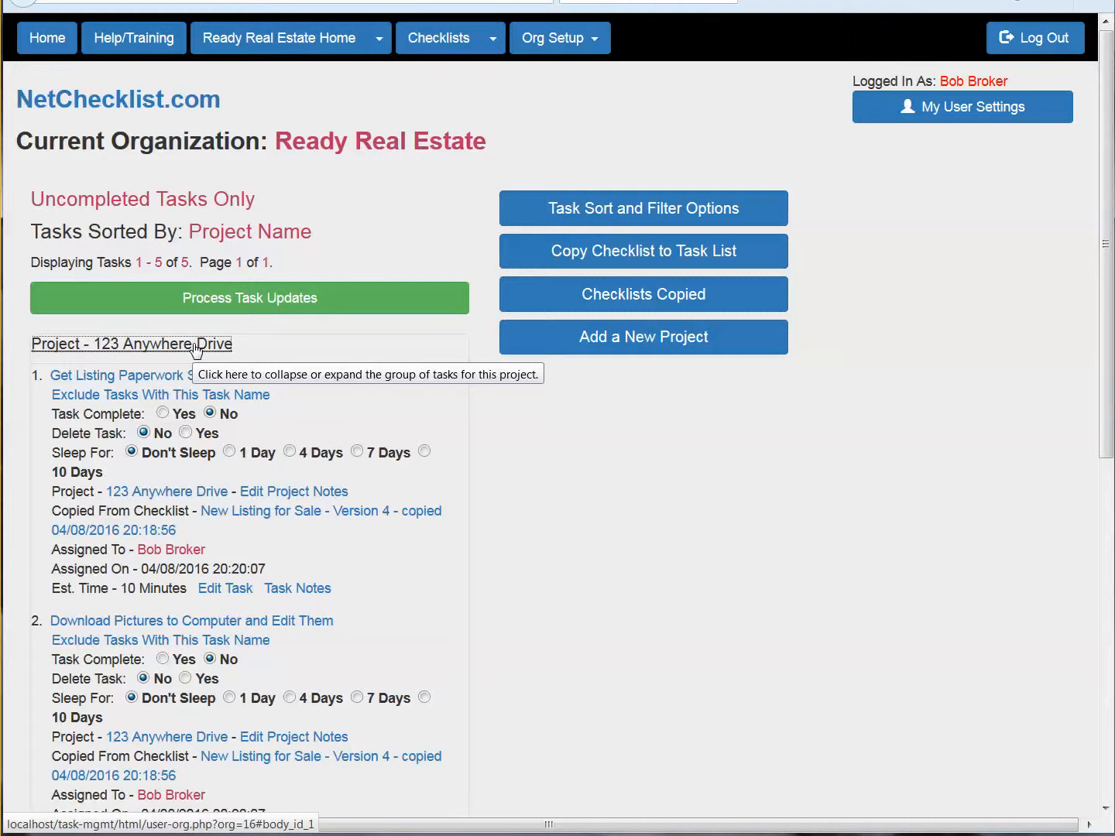
left_click(133, 378)
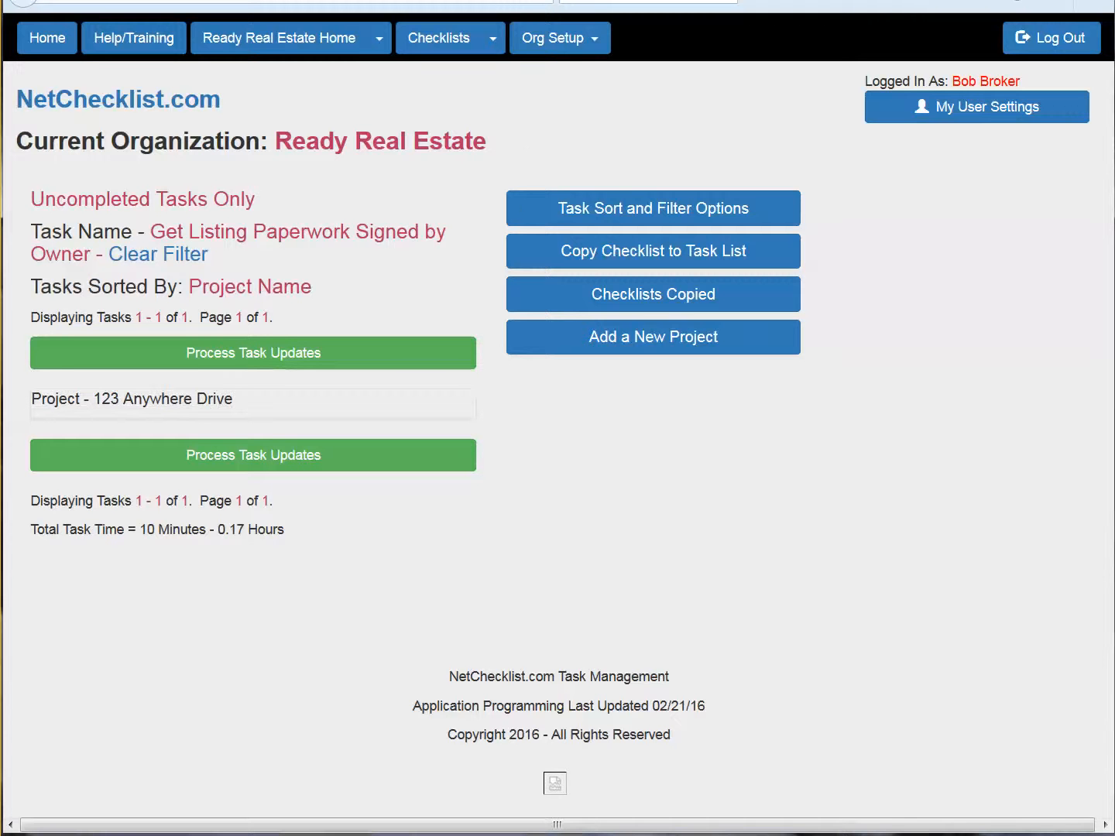
left_click(691, 210)
left_click(691, 210)
left_click(145, 255)
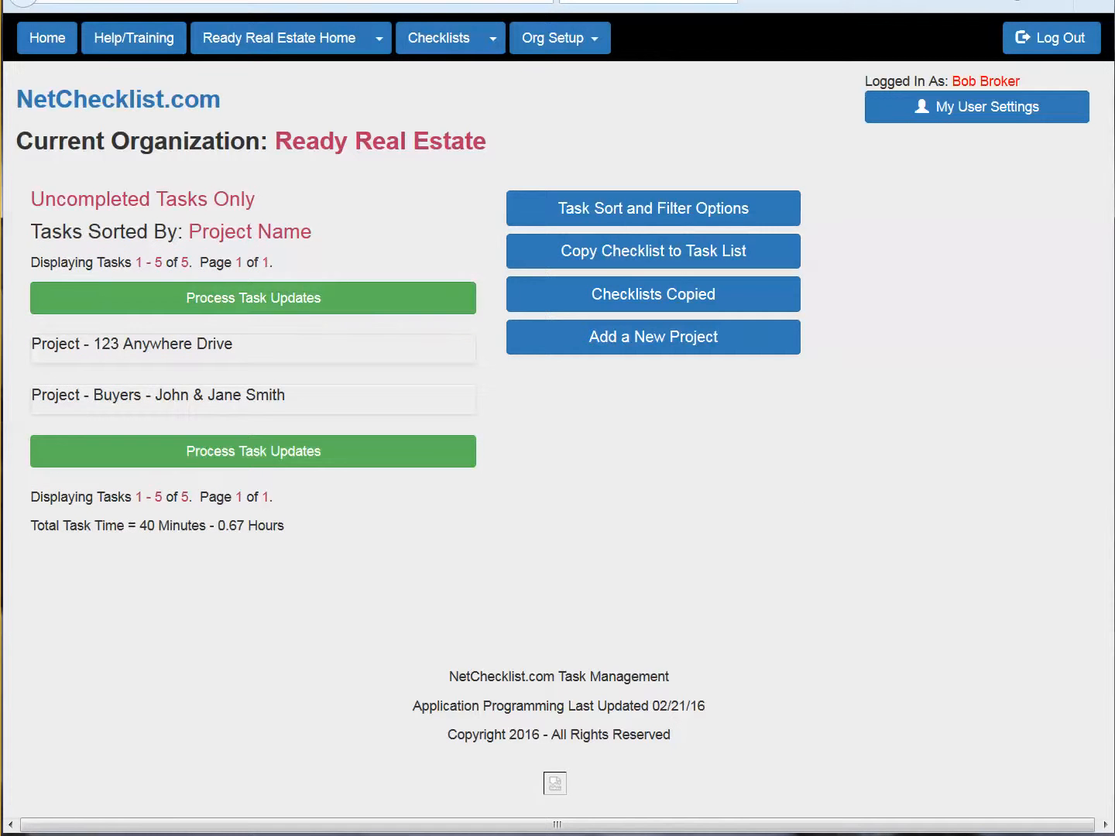
- Review the sort and filter options, including the Uncompleted Tasks Only heading and the choices in the user filter
left_click(649, 218)
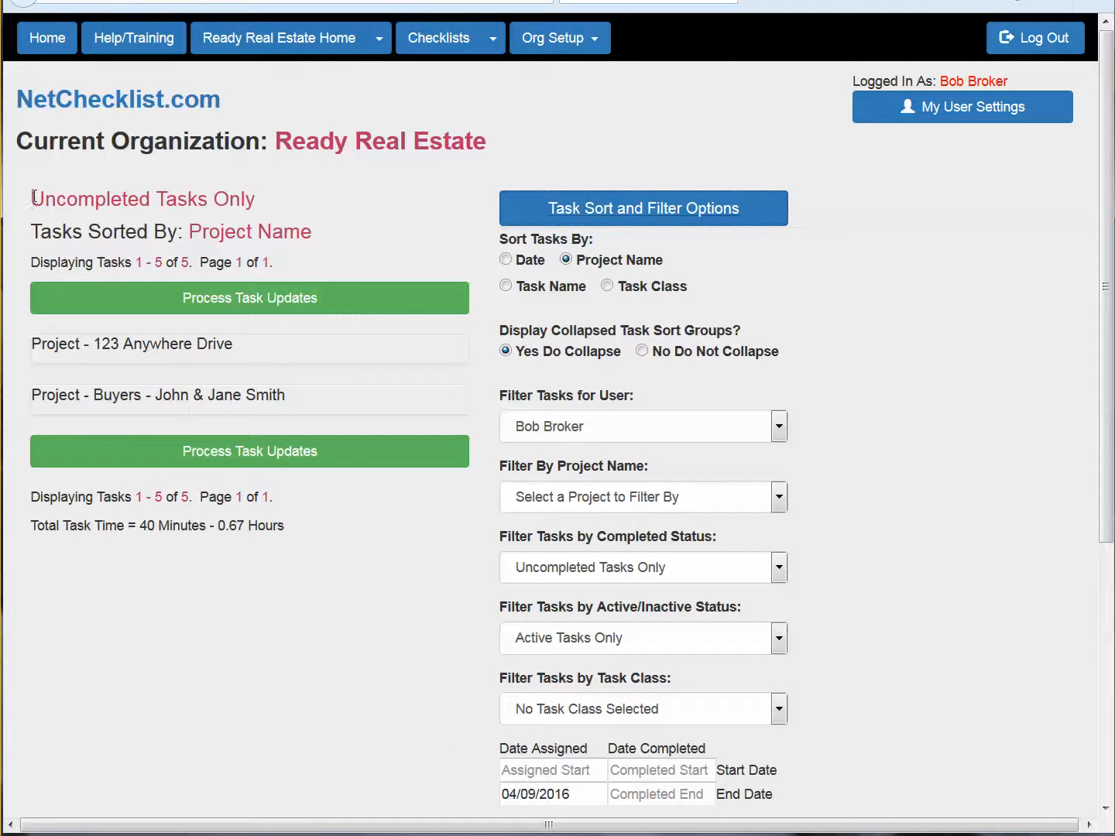
left_click_drag(33, 198, 315, 193)
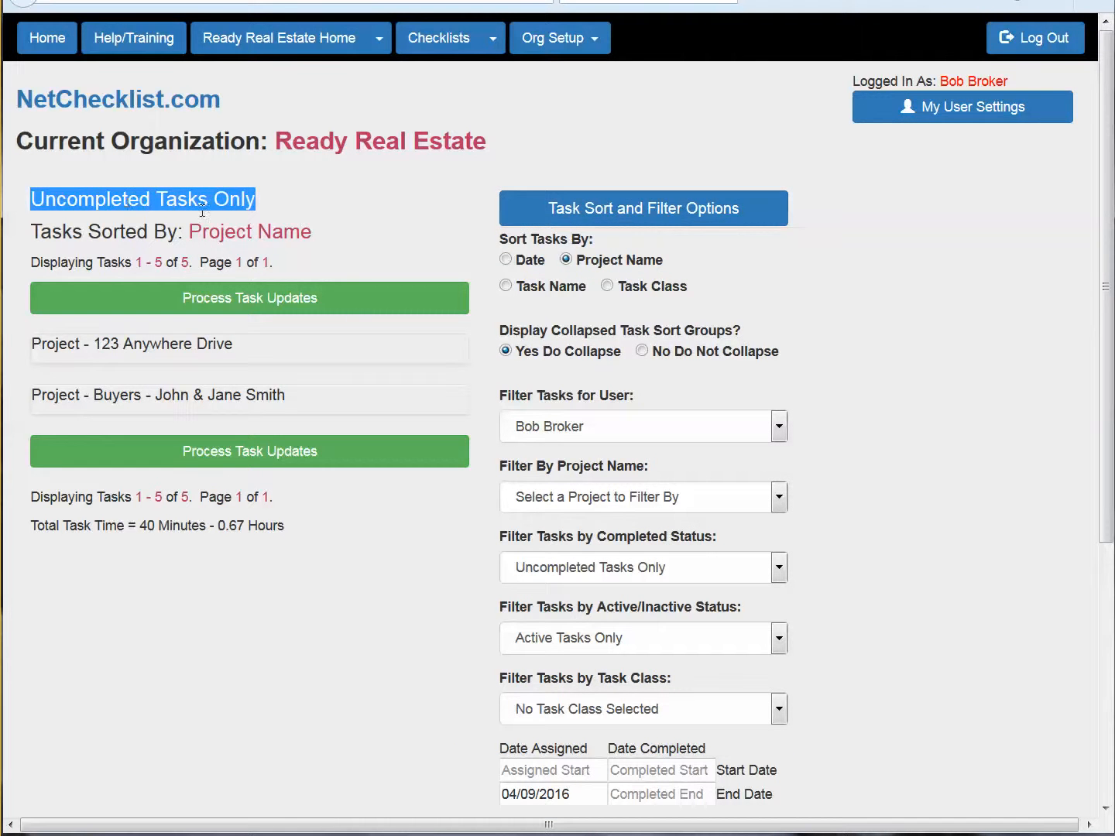
scroll(850, 424, "down", 3)
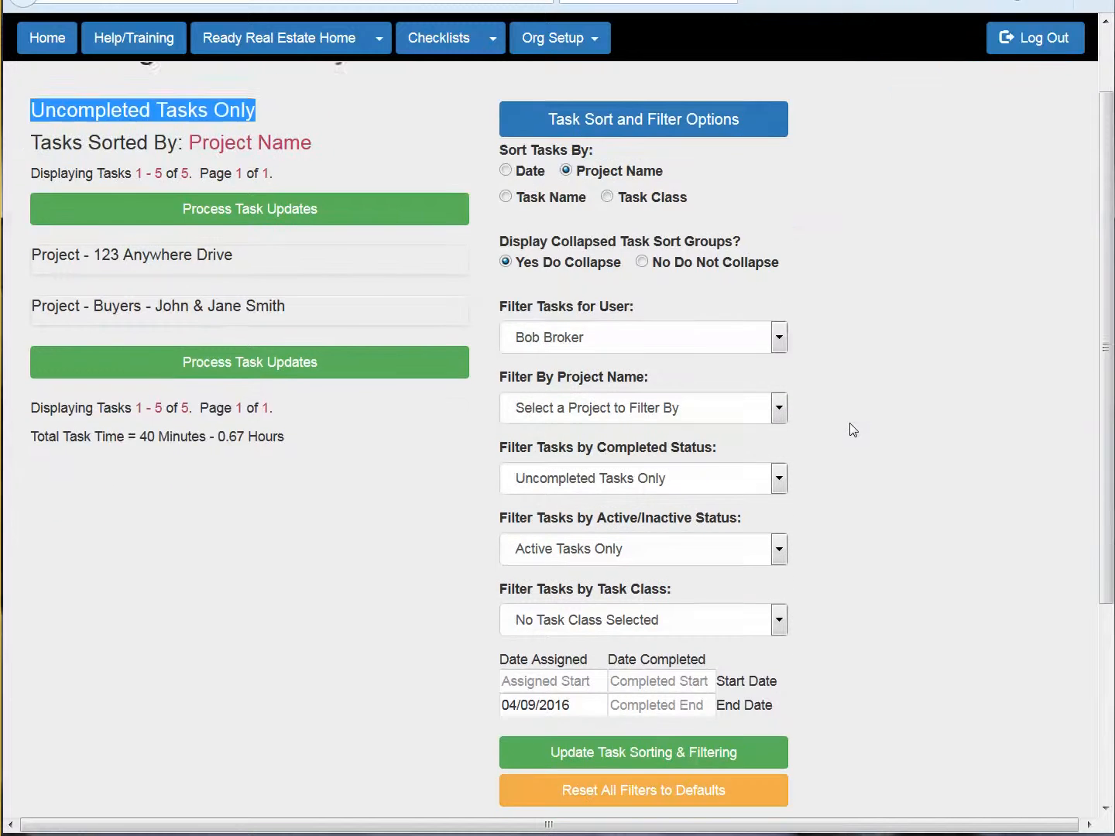
scroll(847, 422, "up", 2)
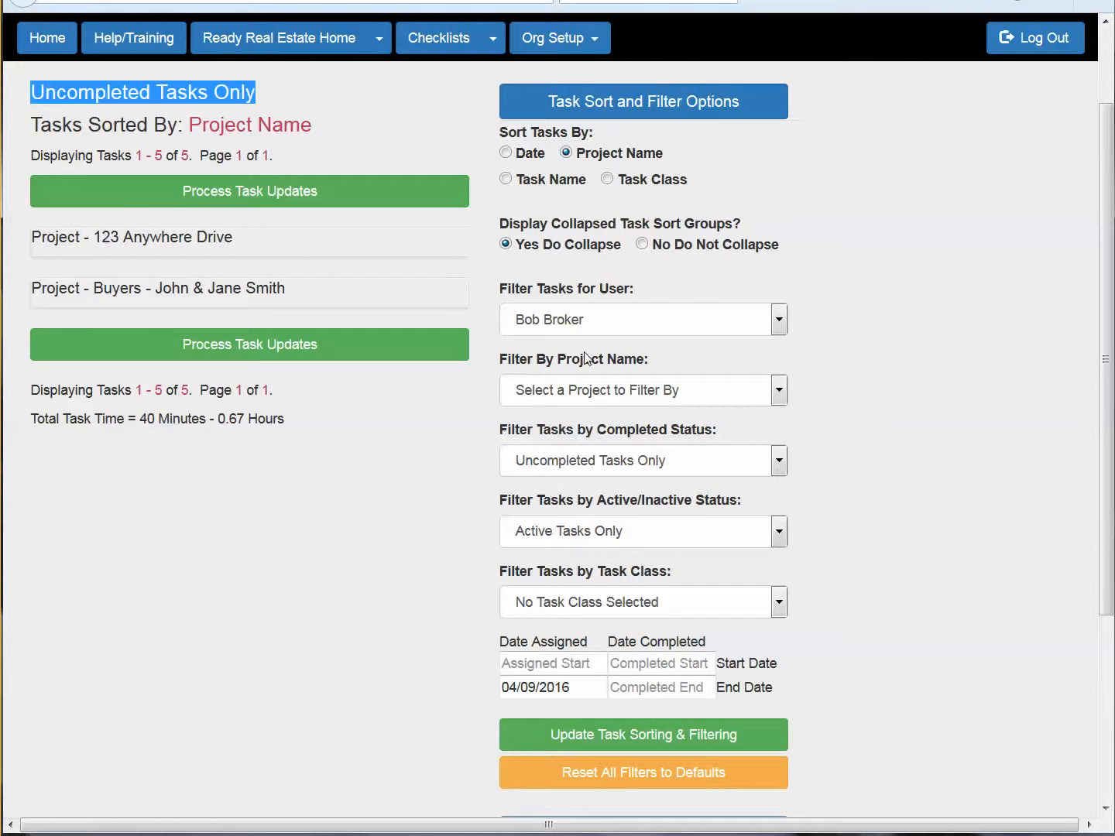
left_click(582, 320)
left_click(582, 321)
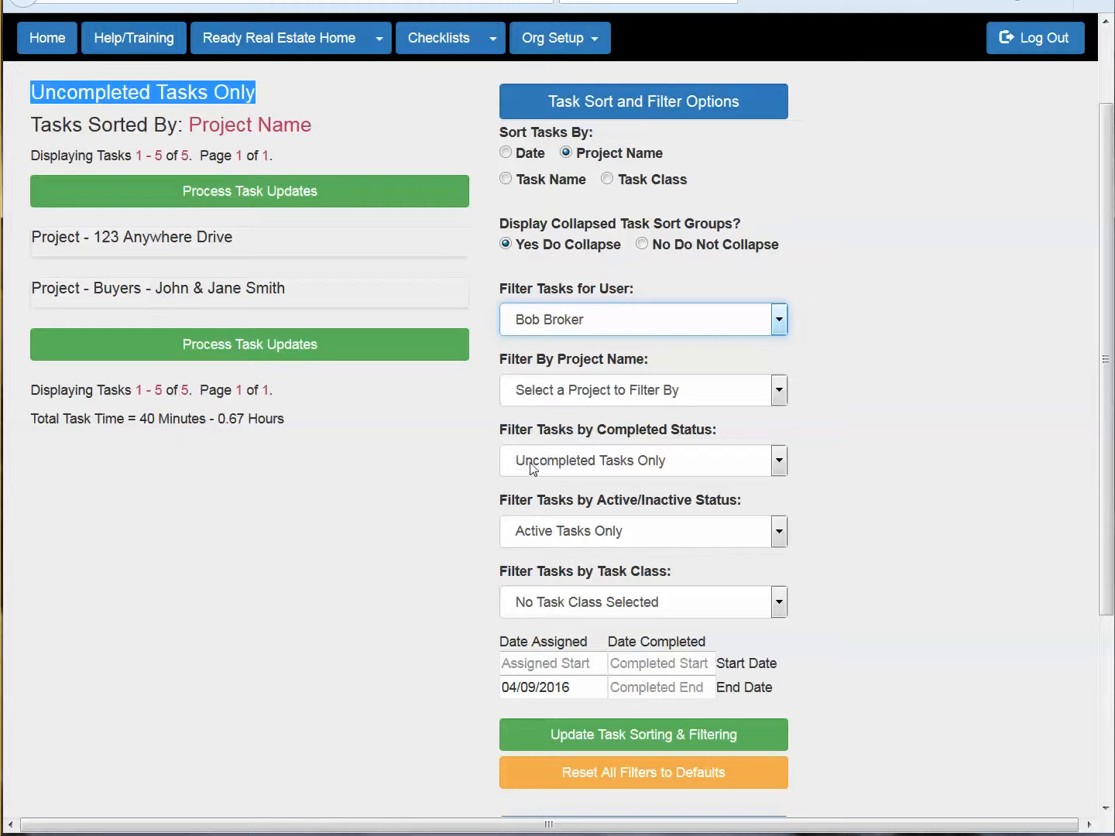
- Set Filter Tasks by Completed Status to Both Completed and Uncompleted Tasks and update the task sorting and filtering
left_click(554, 464)
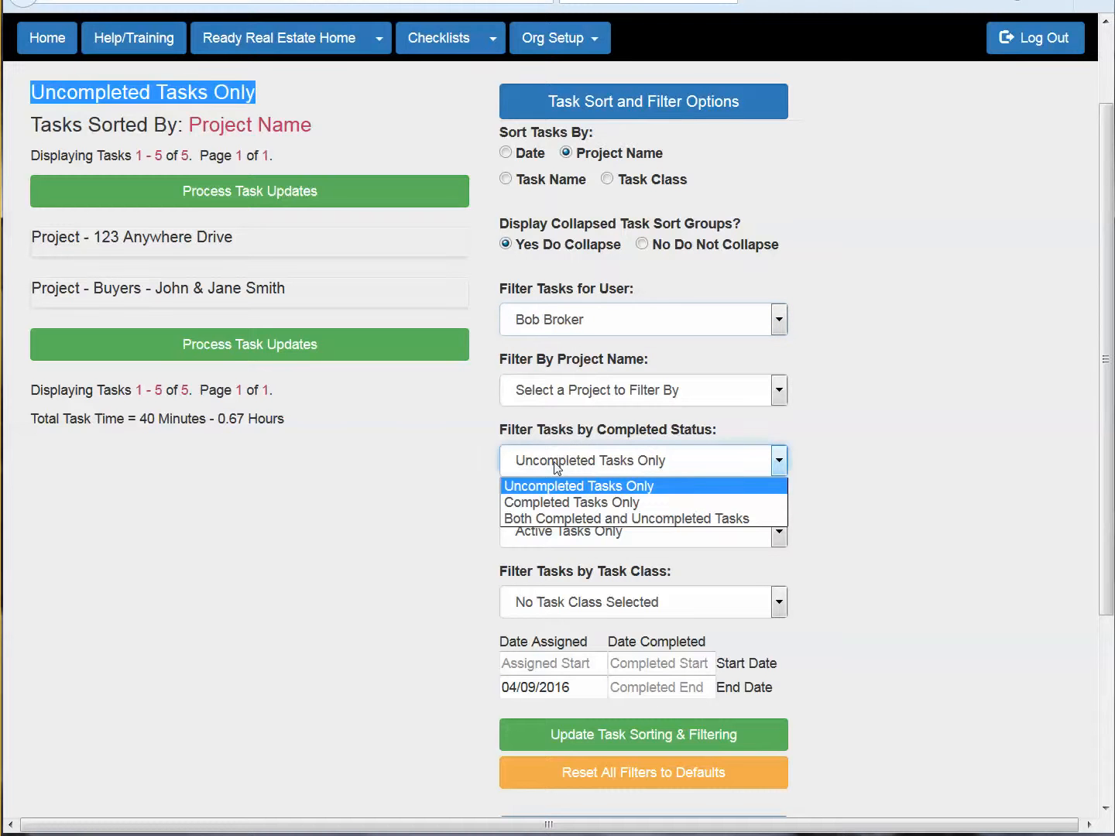
left_click(563, 501)
left_click(596, 463)
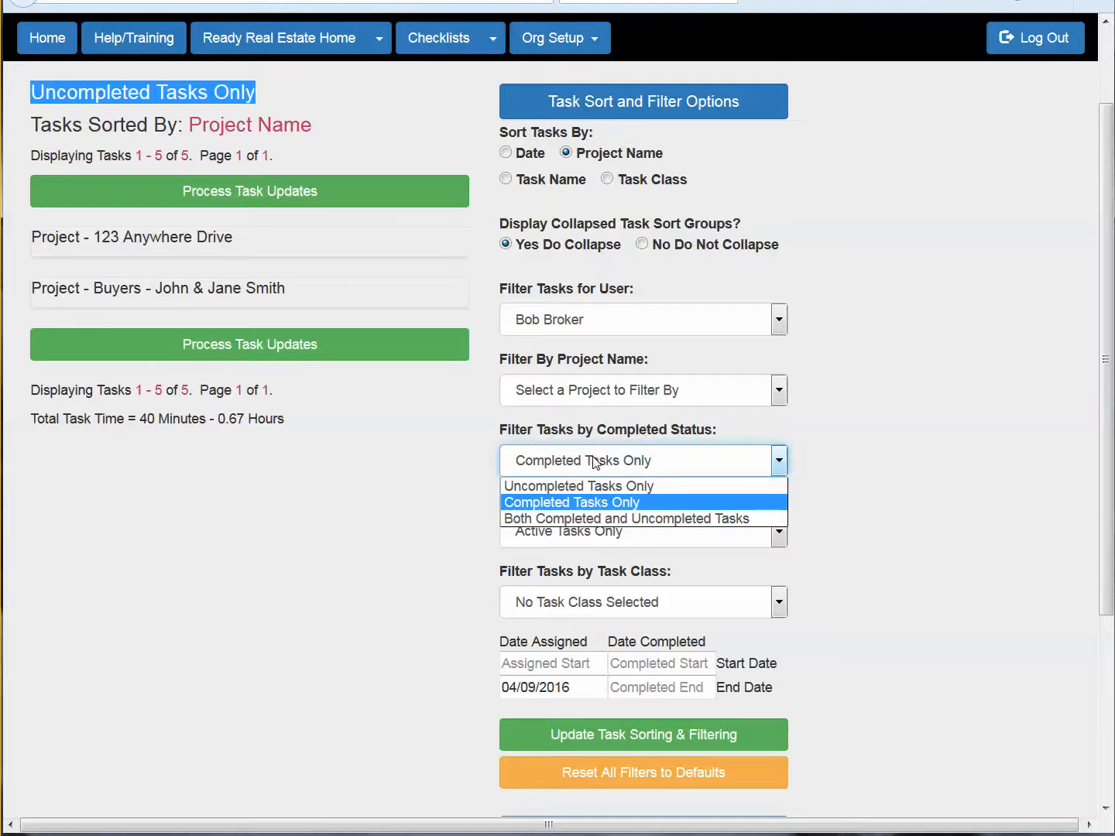
left_click(601, 519)
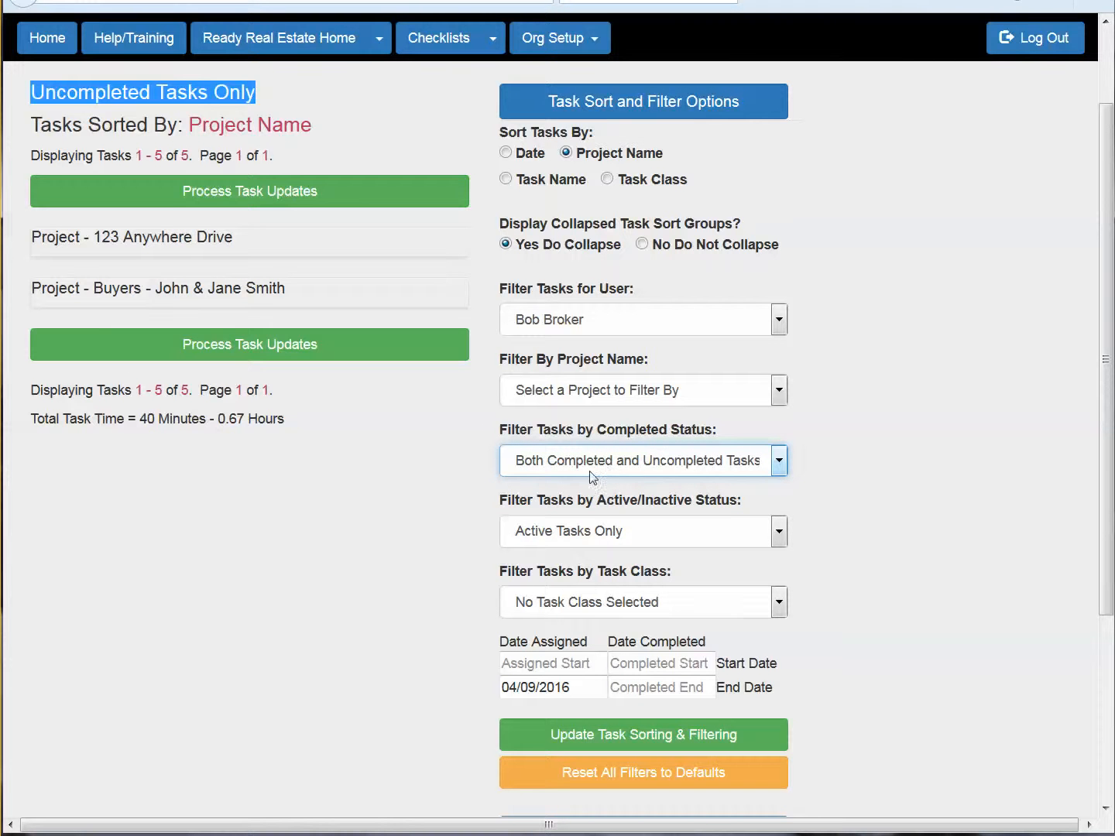
left_click(588, 737)
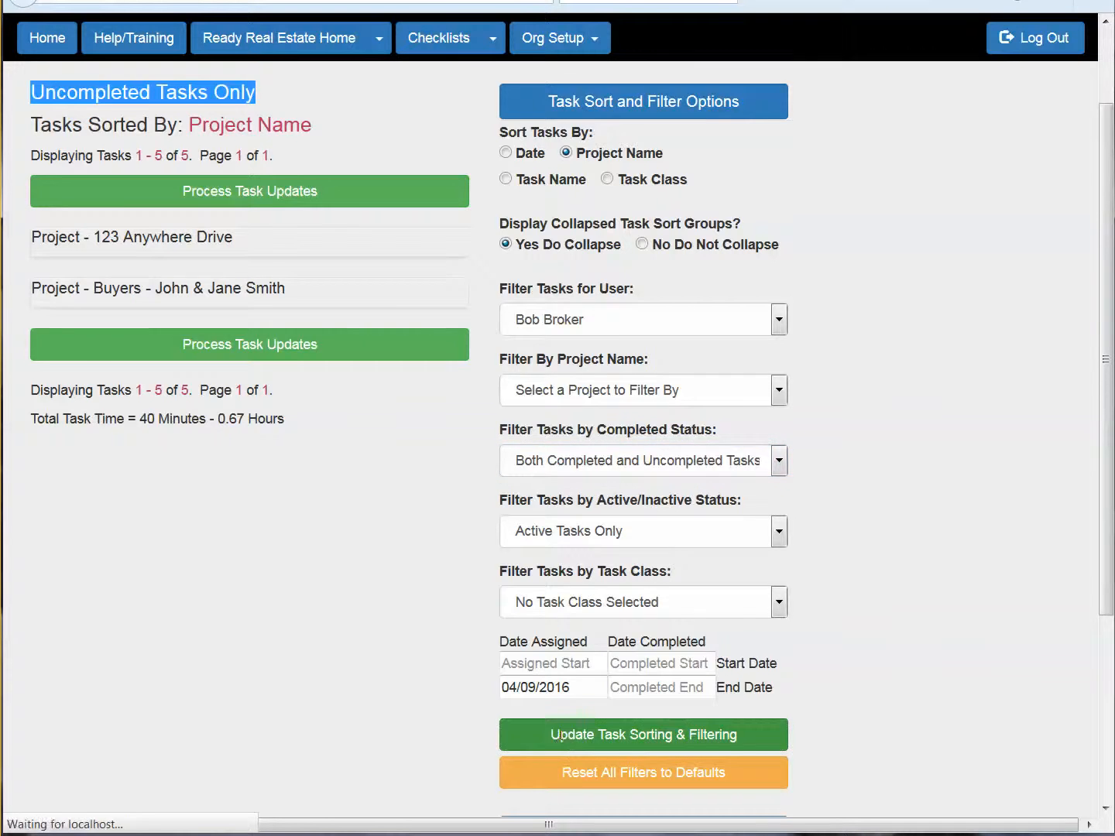
left_click_drag(79, 199, 381, 200)
- Look at the available choices in the Active/Inactive Status and Task Class filters
left_click(651, 211)
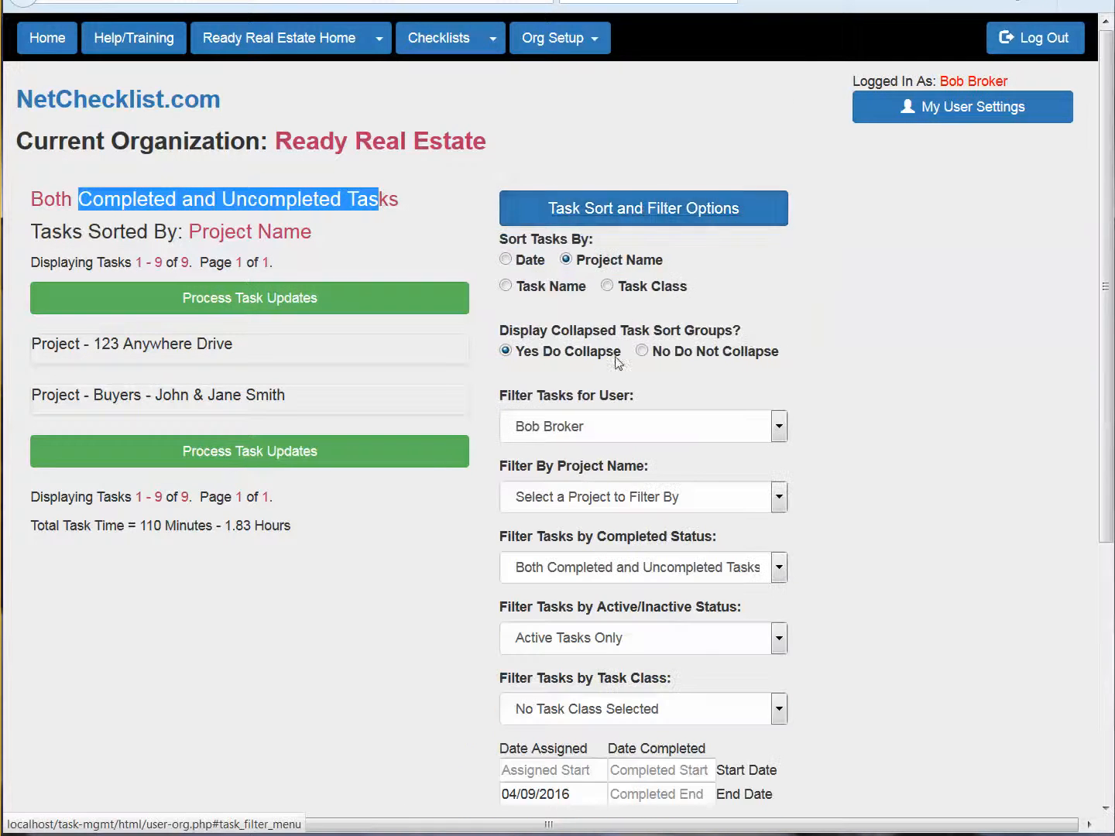
left_click(613, 645)
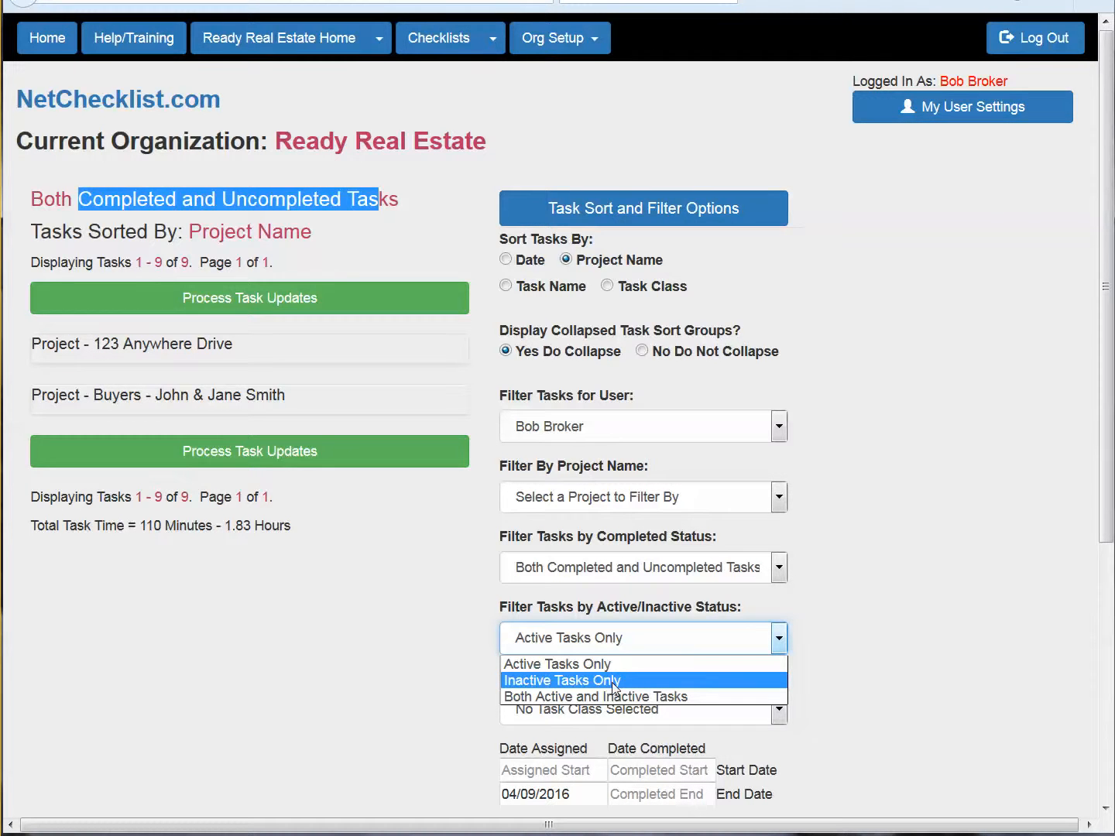
left_click(833, 576)
scroll(833, 577, "down", 4)
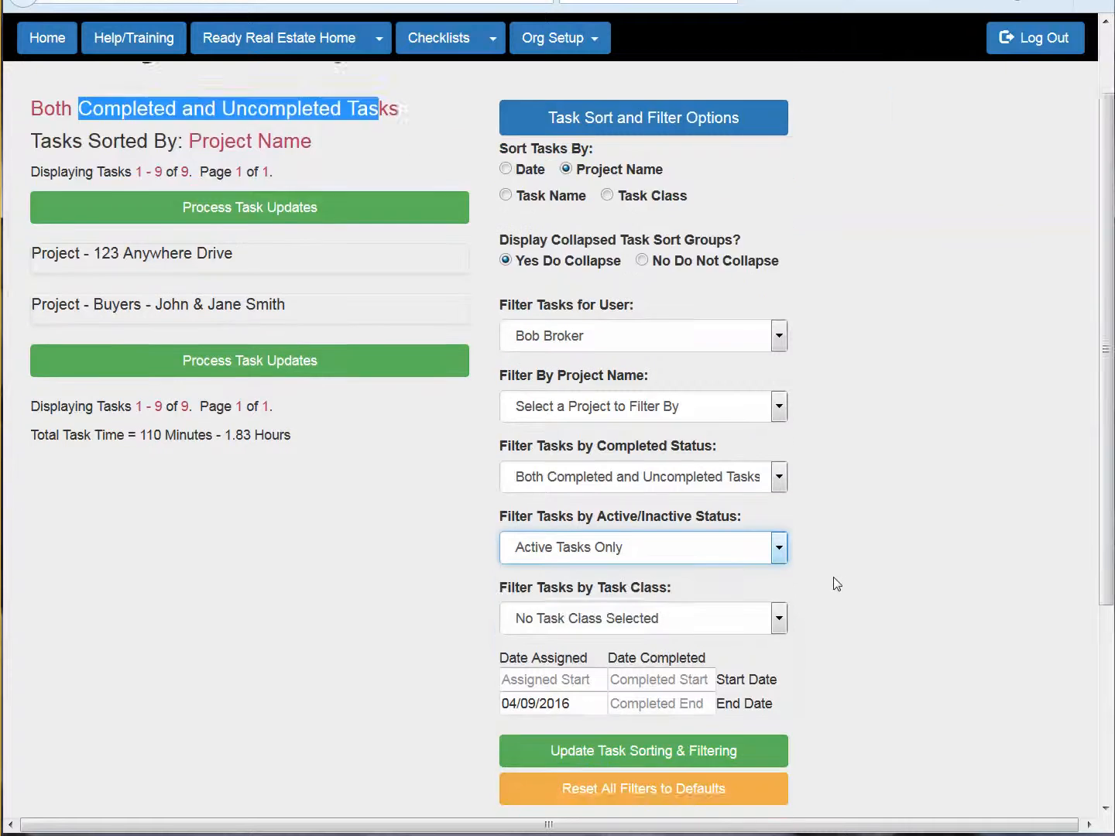
left_click(635, 390)
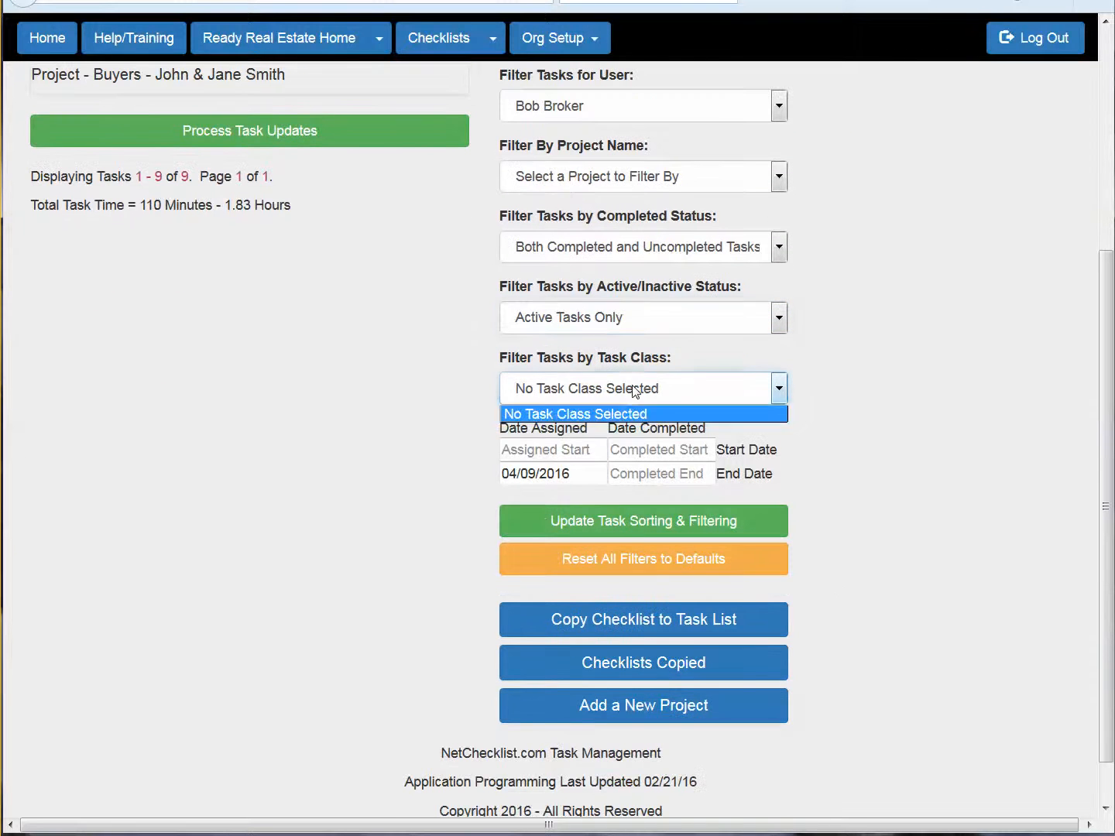
- Keep the Task Class filter at No Task Class Selected and reset all task filters to their defaults
left_click(634, 391)
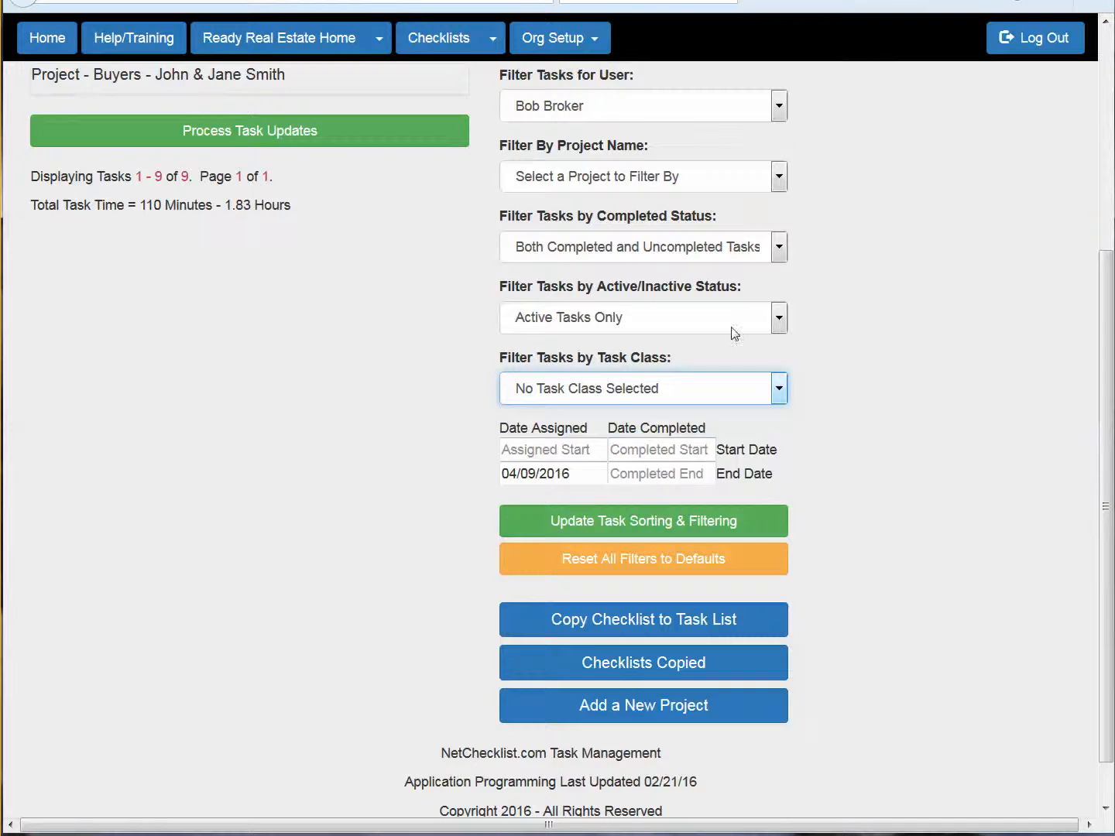
scroll(842, 66, "up", 4)
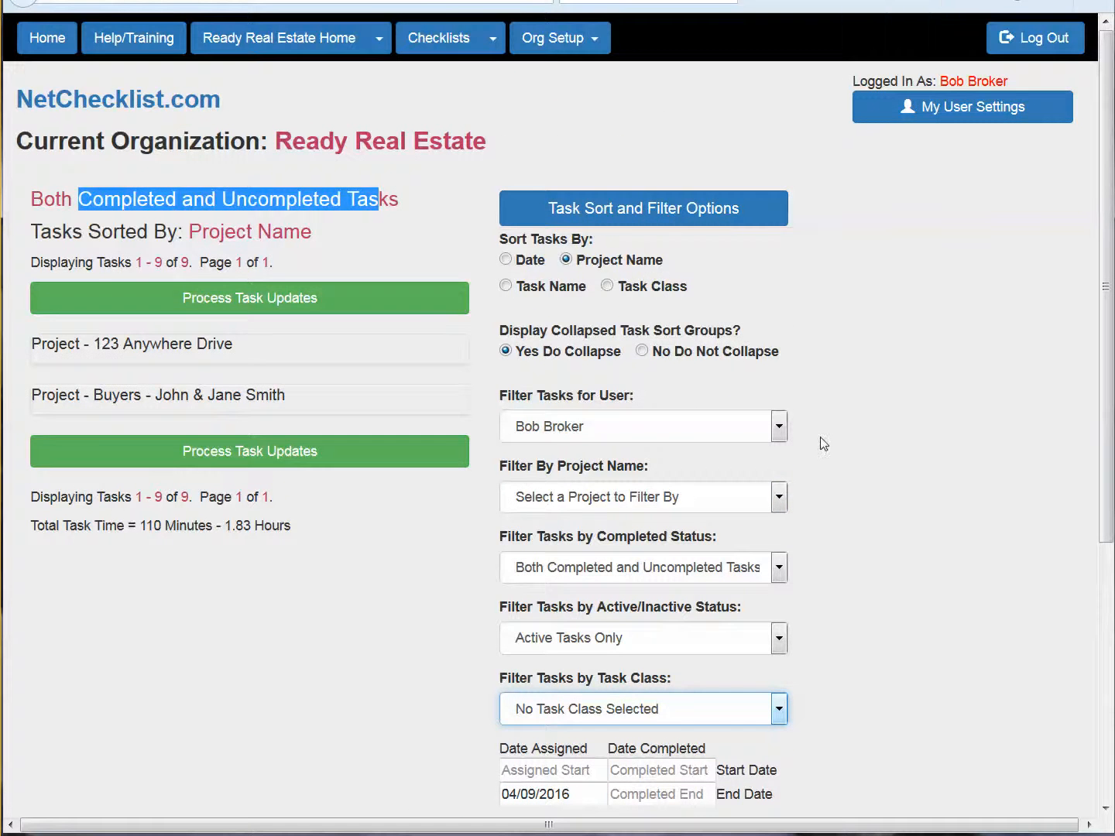
scroll(818, 443, "down", 5)
left_click(621, 505)
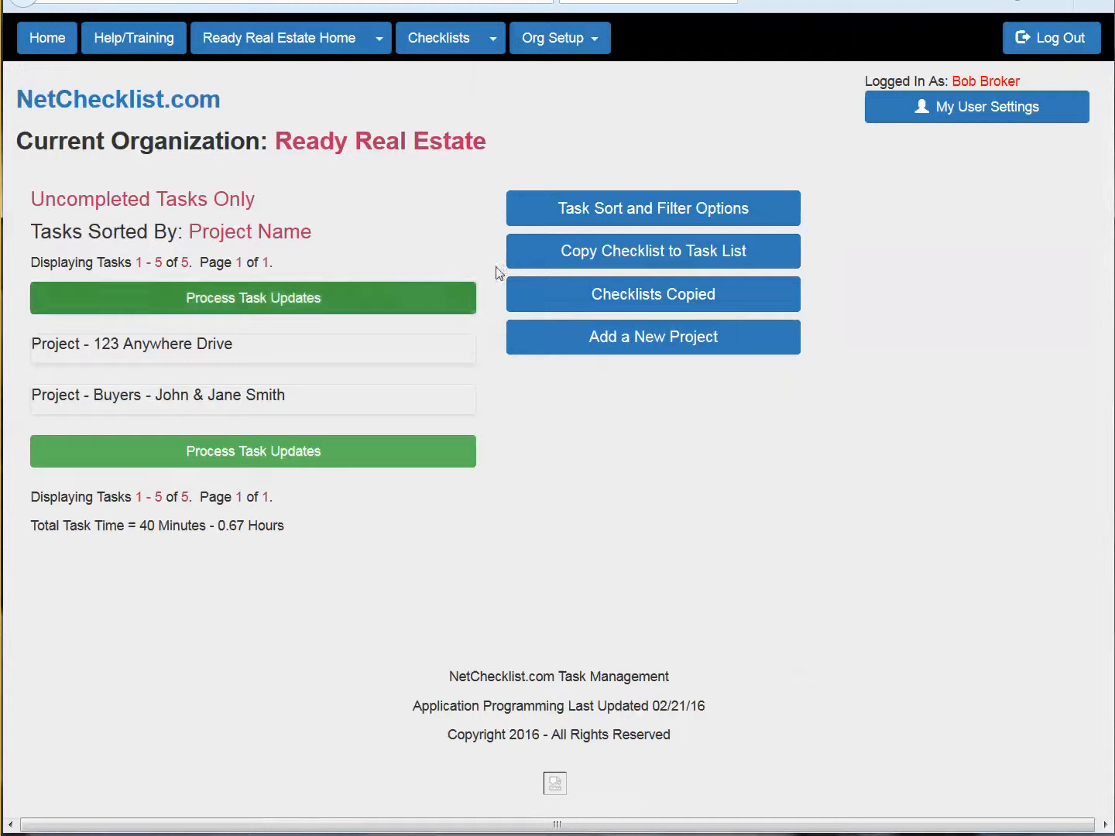
- Choose the webmaster in the sort and filter options' user filter, and reset all filters to defaults without applying that choice
left_click(661, 208)
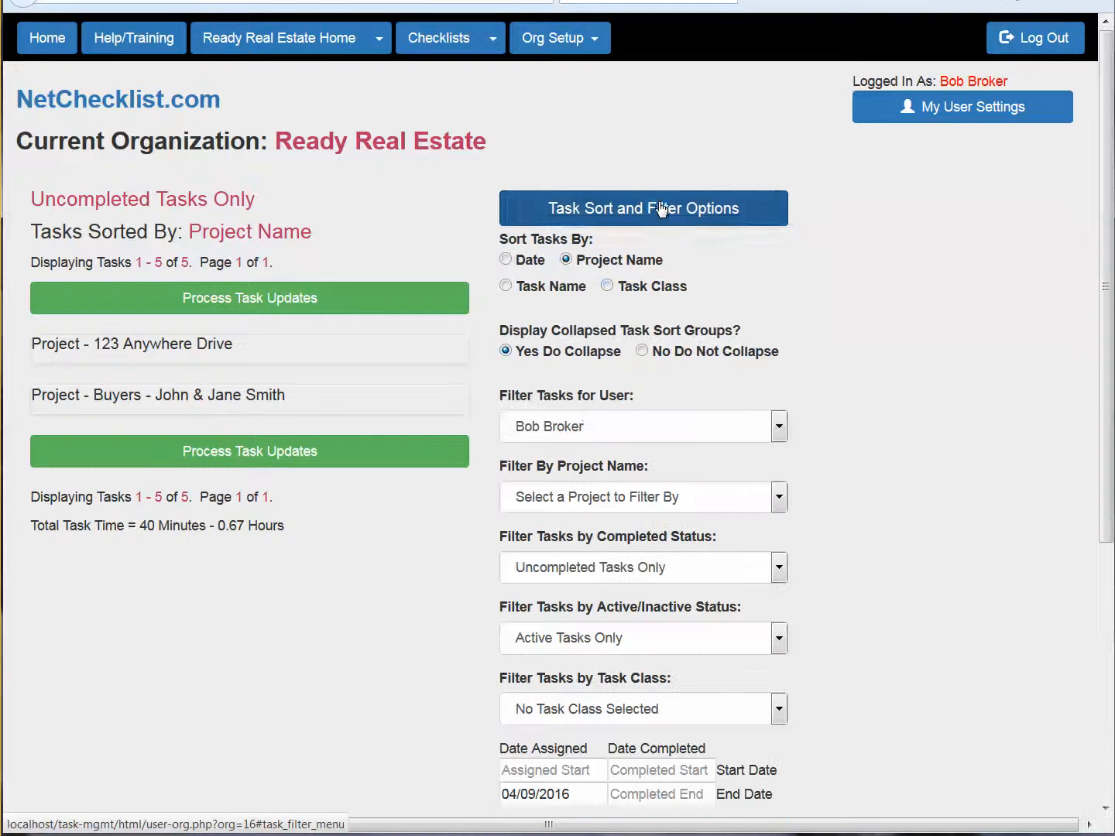
left_click(594, 435)
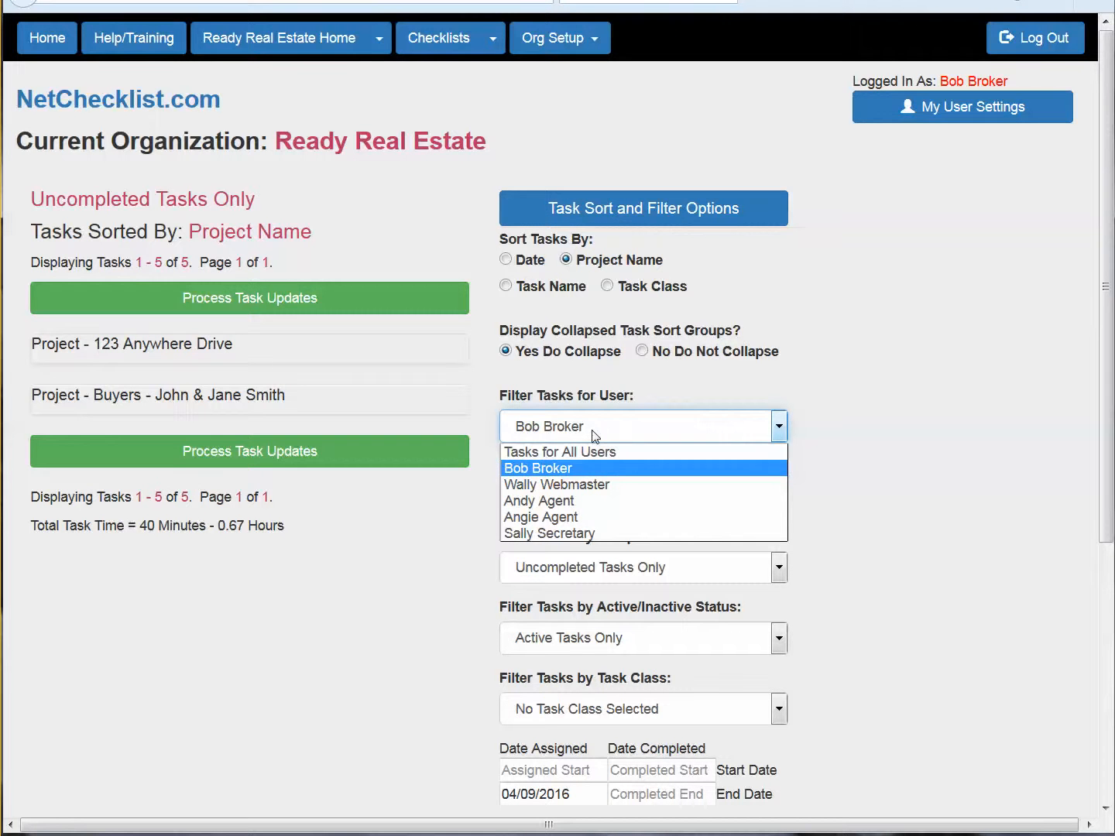
left_click(568, 492)
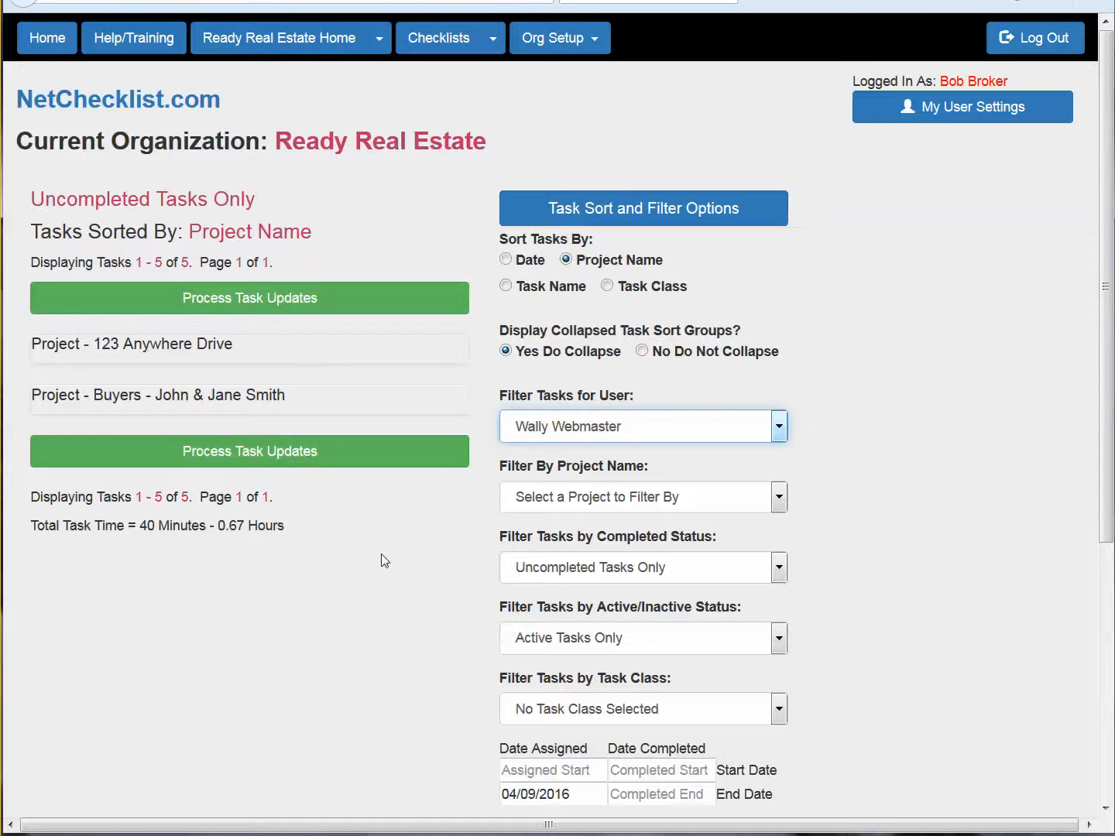
scroll(381, 554, "down", 3)
scroll(449, 442, "up", 1)
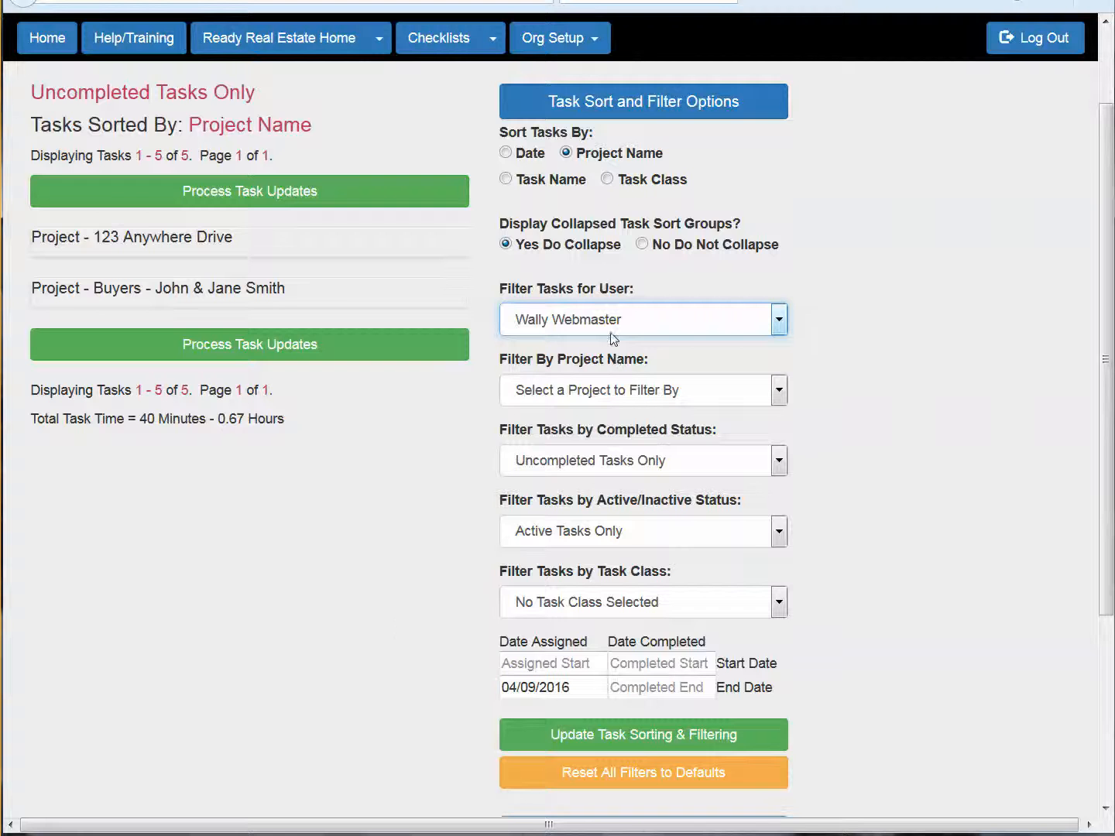
scroll(408, 612, "down", 3)
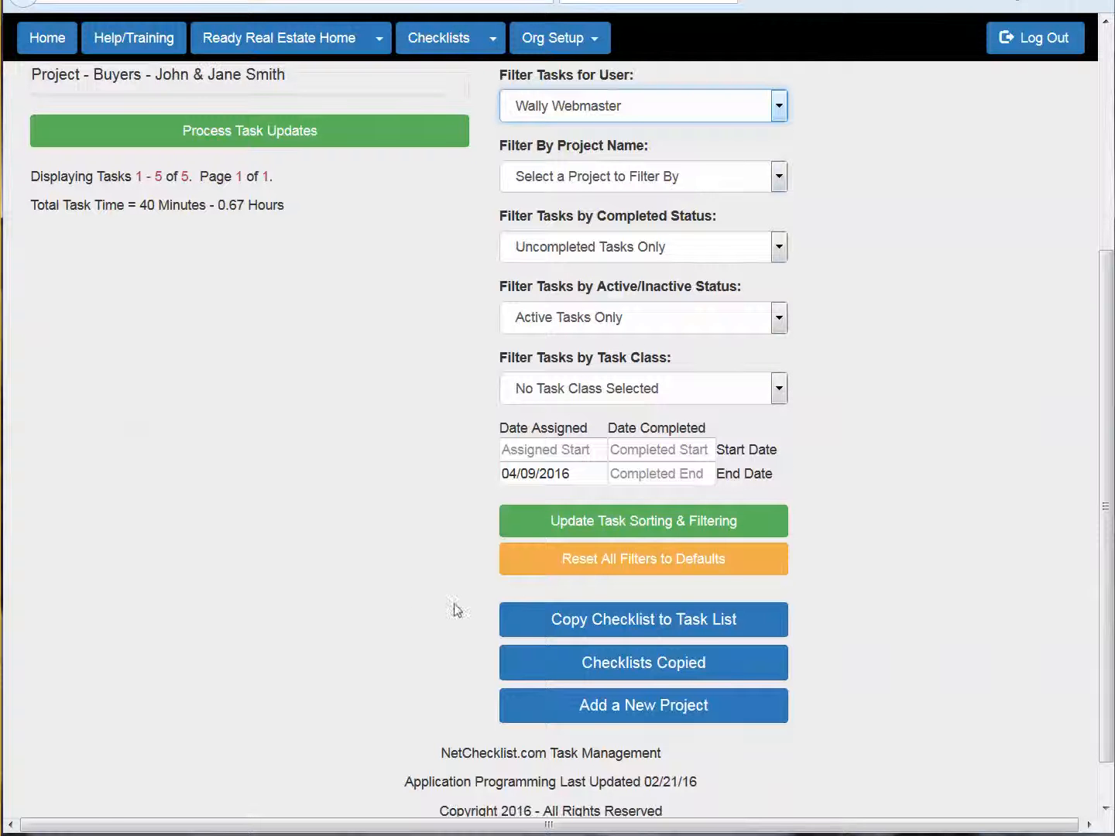
left_click(659, 561)
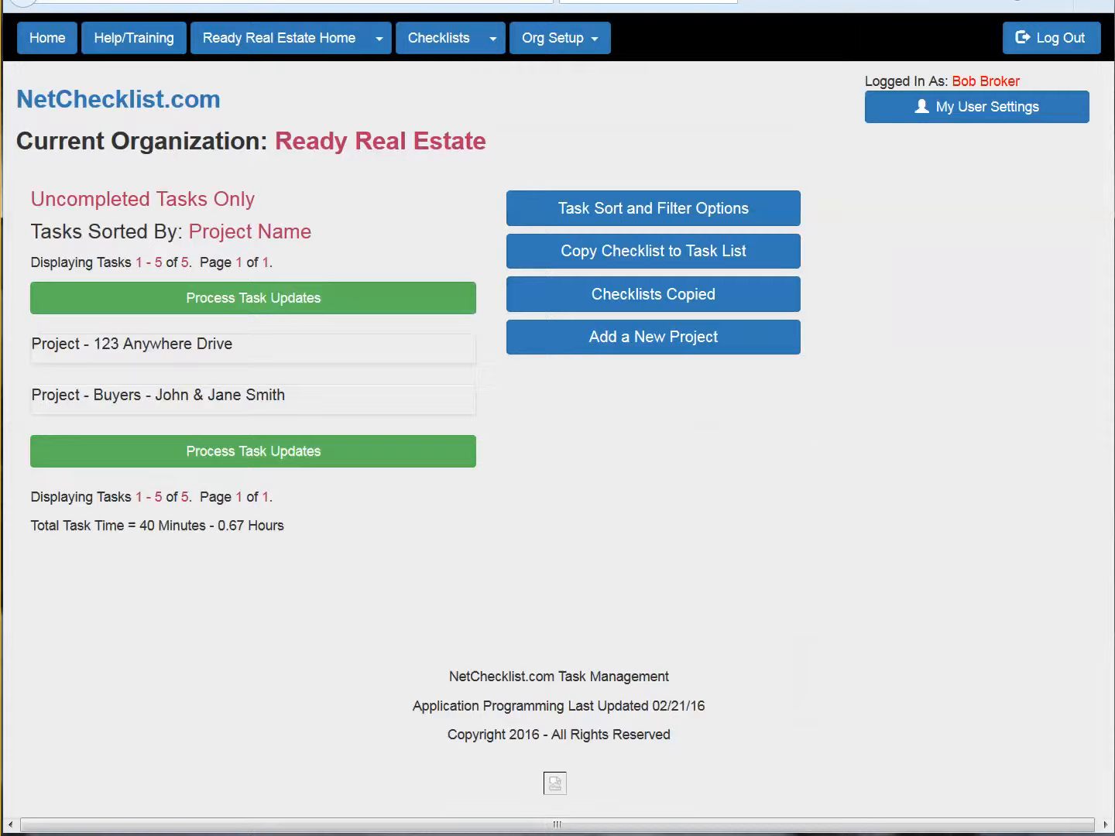